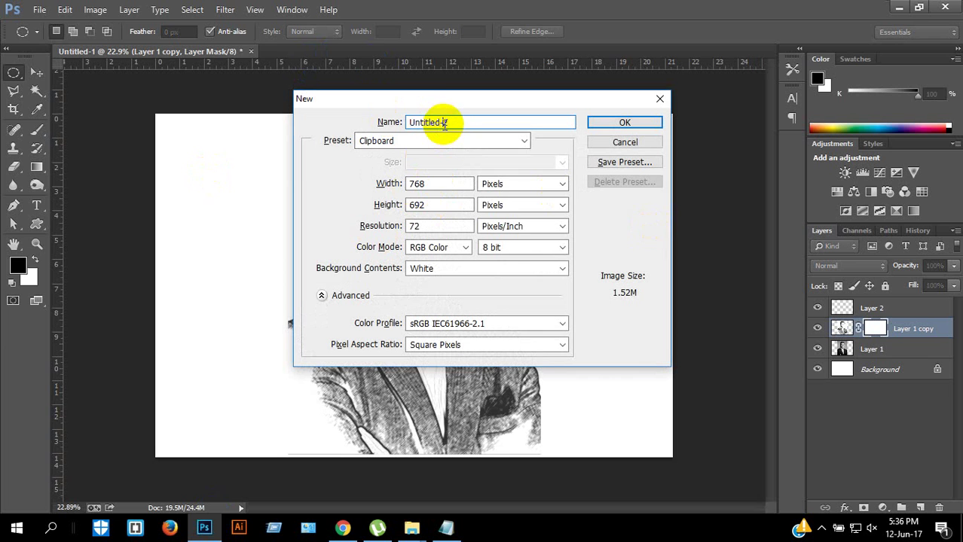
- Create a new document named Photo template, 1600 by 900 pixels at 300 pixels/inch
{"action": "type", "text": "ot2"}
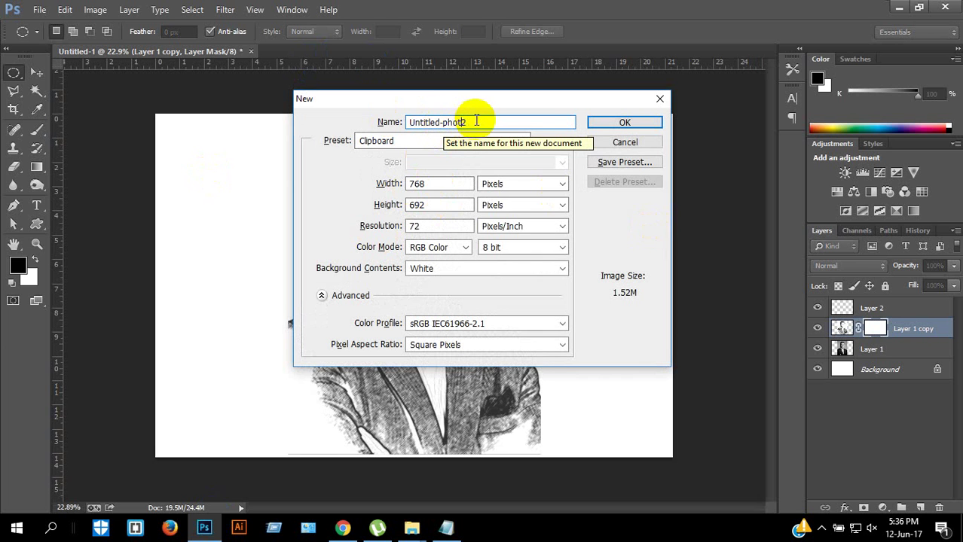
{"action": "left_click_drag", "start_coordinate": [477, 122], "coordinate": [385, 124]}
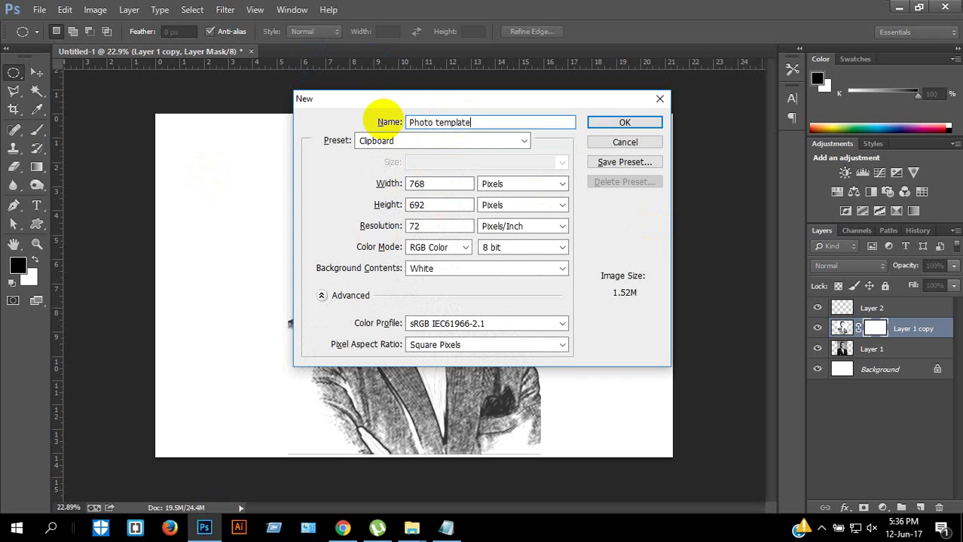
{"action": "double_click", "coordinate": [450, 185]}
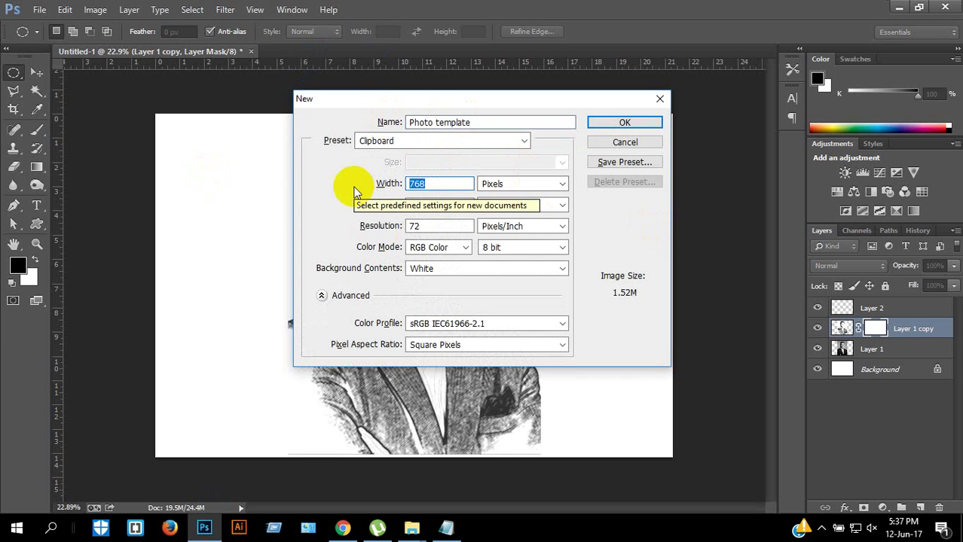
{"action": "type", "text": "1600"}
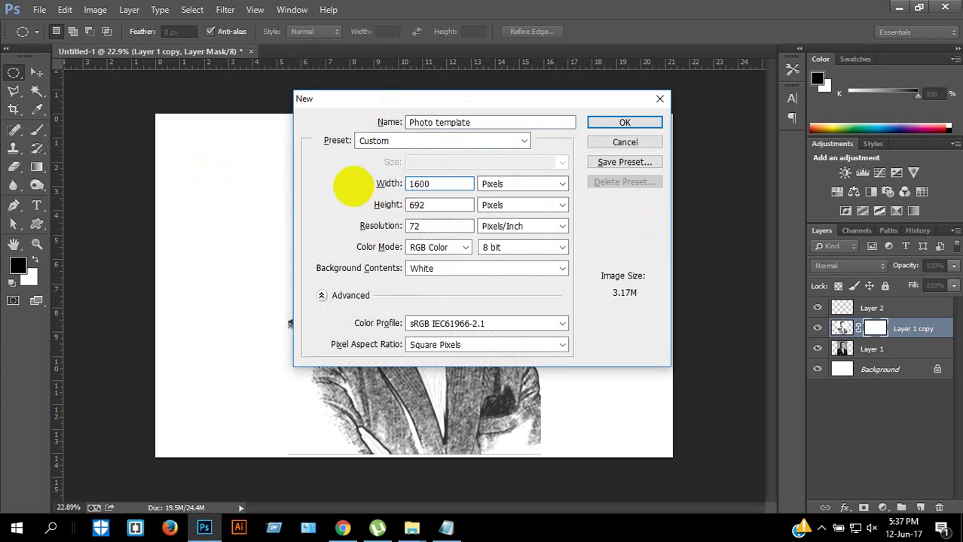
{"action": "double_click", "coordinate": [407, 205]}
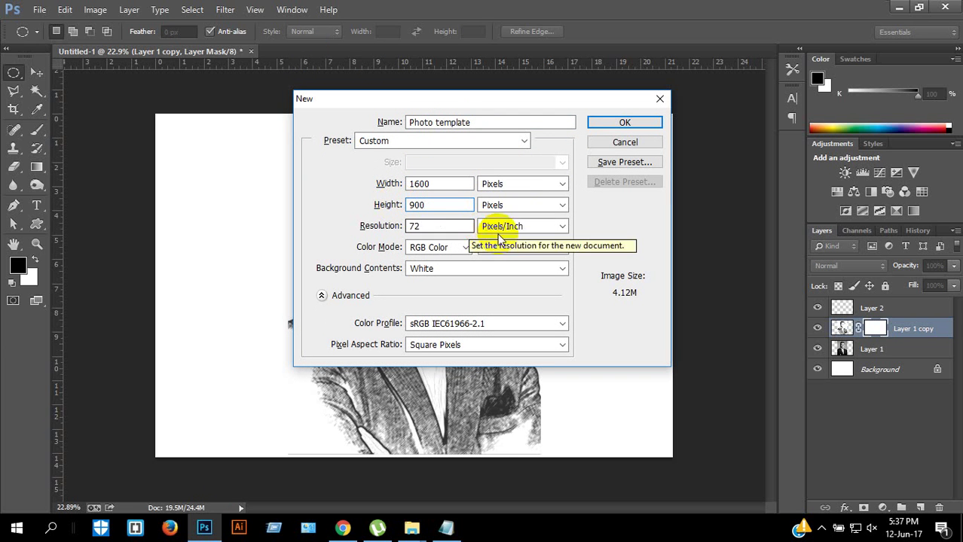
{"action": "double_click", "coordinate": [425, 226]}
{"action": "type", "text": "30"}
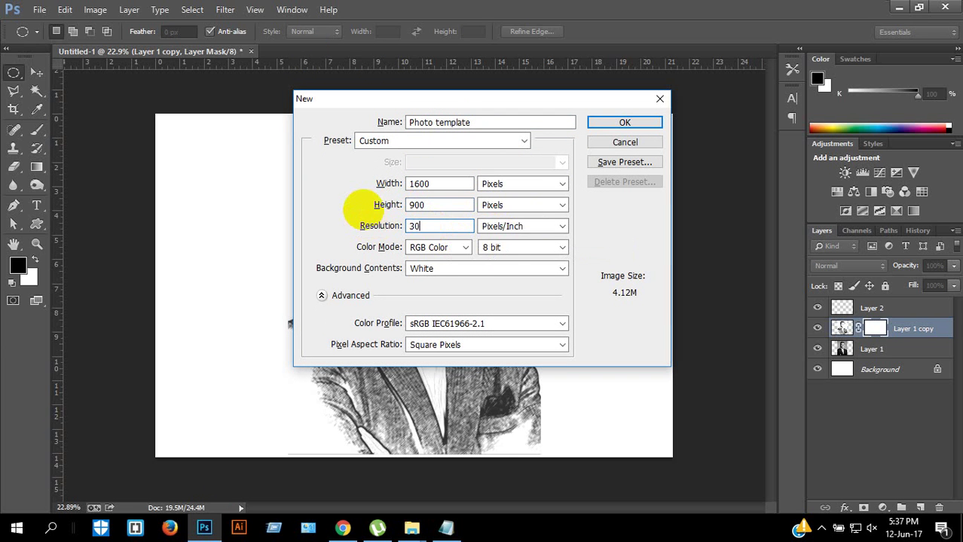
{"action": "type", "text": "0"}
{"action": "key", "text": "Return"}
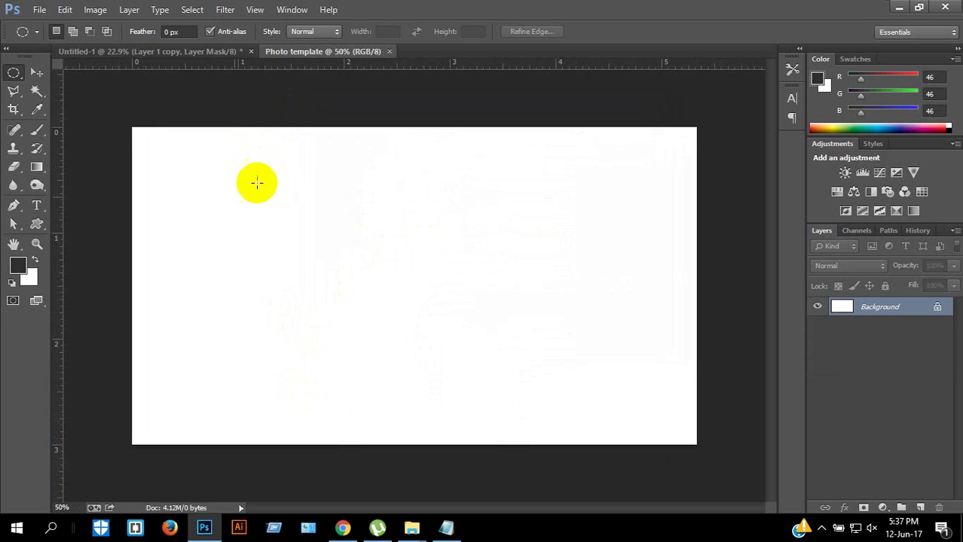
- Place face-wallpaper-9.jpg from the Batch - 6 > Class 34 folder into the document at its default size
{"action": "key", "text": "alt+f"}
{"action": "key", "text": "l"}
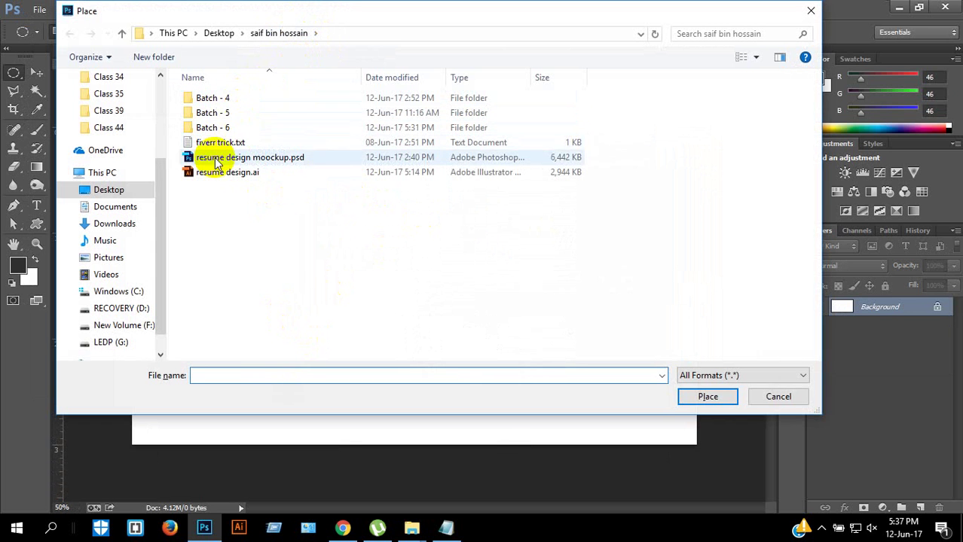
{"action": "double_click", "coordinate": [214, 128]}
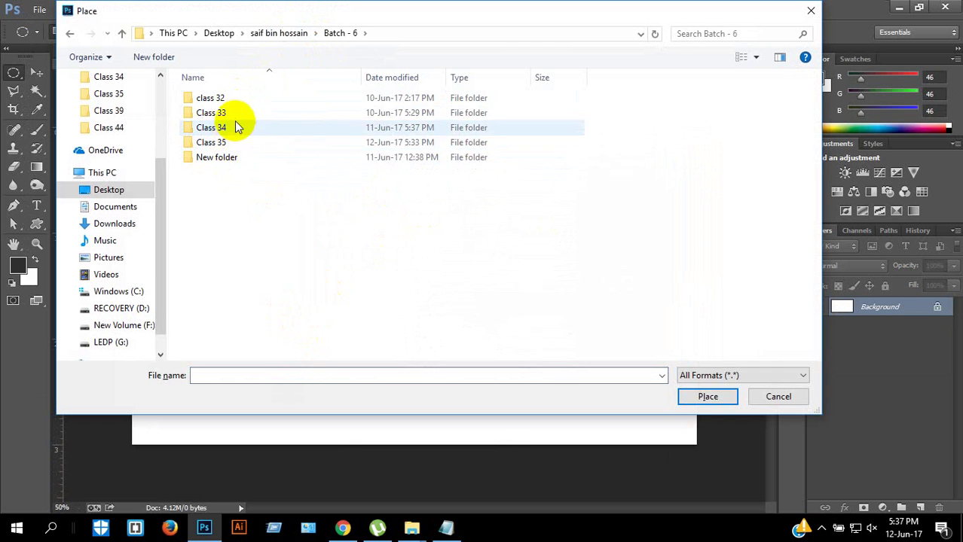
{"action": "double_click", "coordinate": [234, 127]}
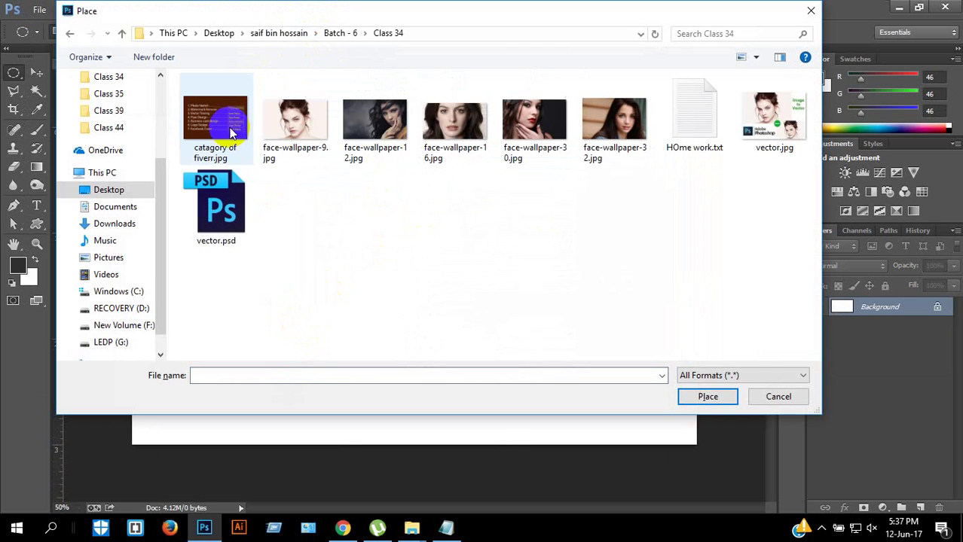
{"action": "left_click", "coordinate": [386, 150]}
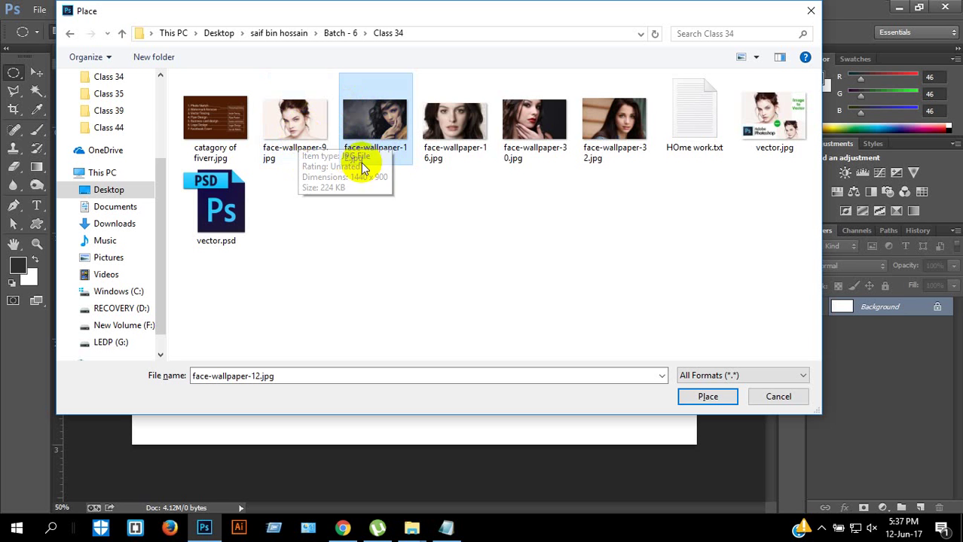
{"action": "double_click", "coordinate": [296, 123]}
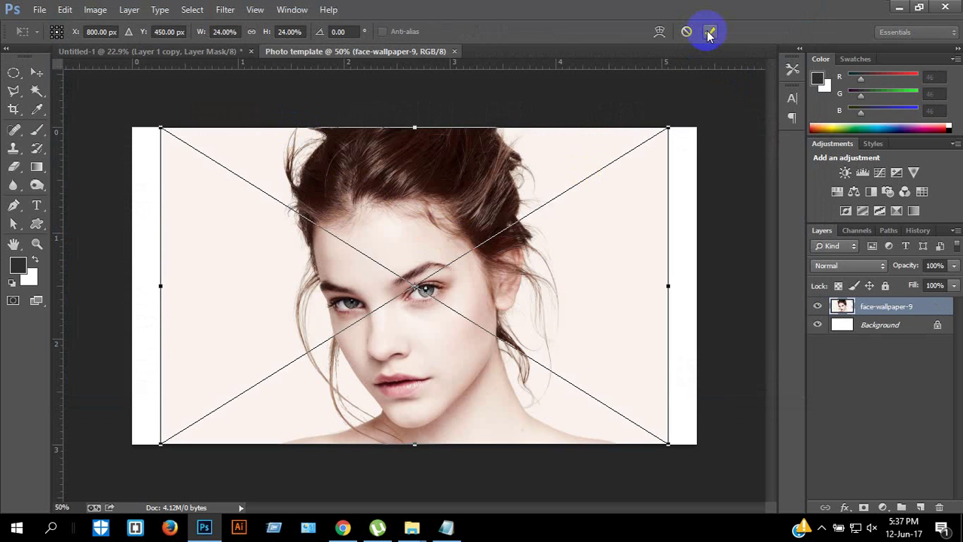
{"action": "left_click", "coordinate": [709, 33]}
- Place face-wallpaper-12.jpg, scale it to about 20% so it spans the canvas width, and centre it vertically
{"action": "key", "text": "alt+f"}
{"action": "key", "text": "l"}
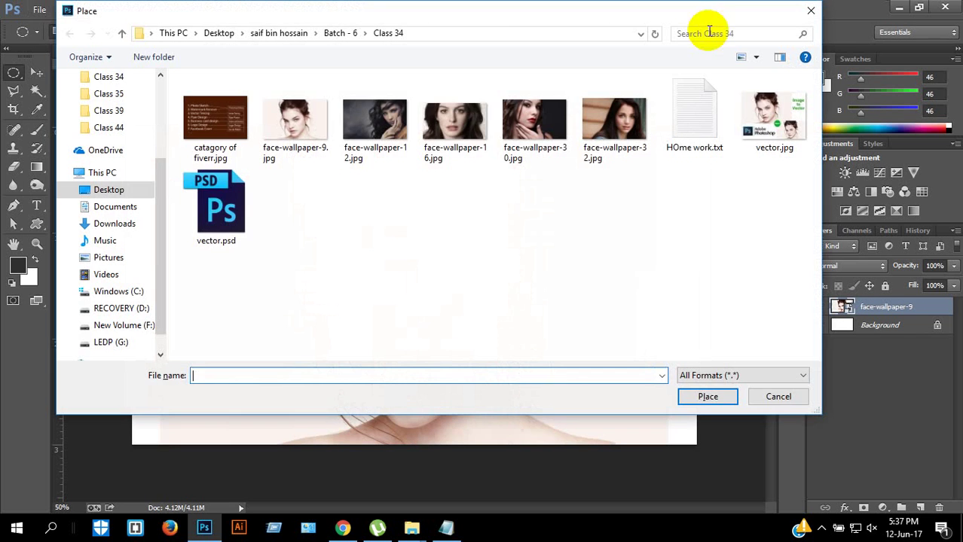
{"action": "double_click", "coordinate": [402, 135]}
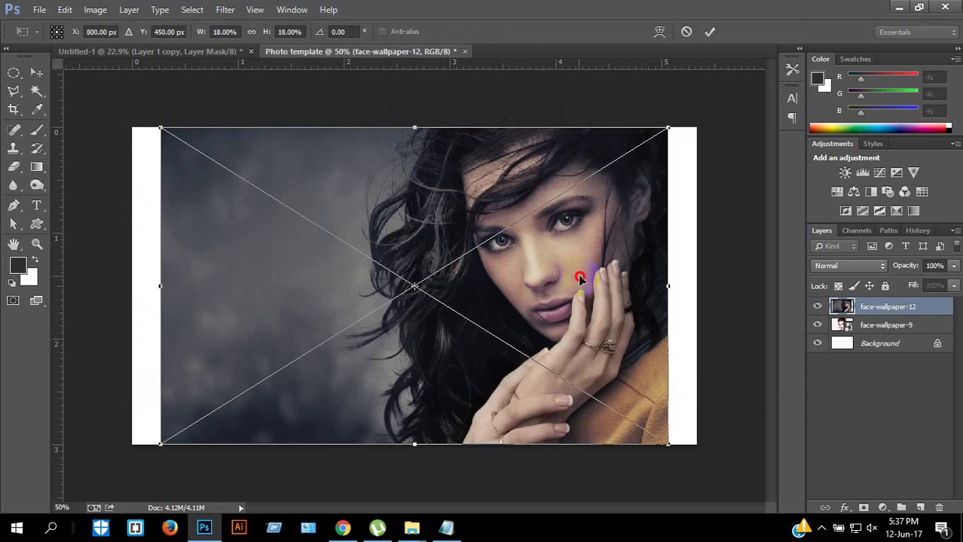
{"action": "left_click_drag", "start_coordinate": [577, 331], "coordinate": [610, 277]}
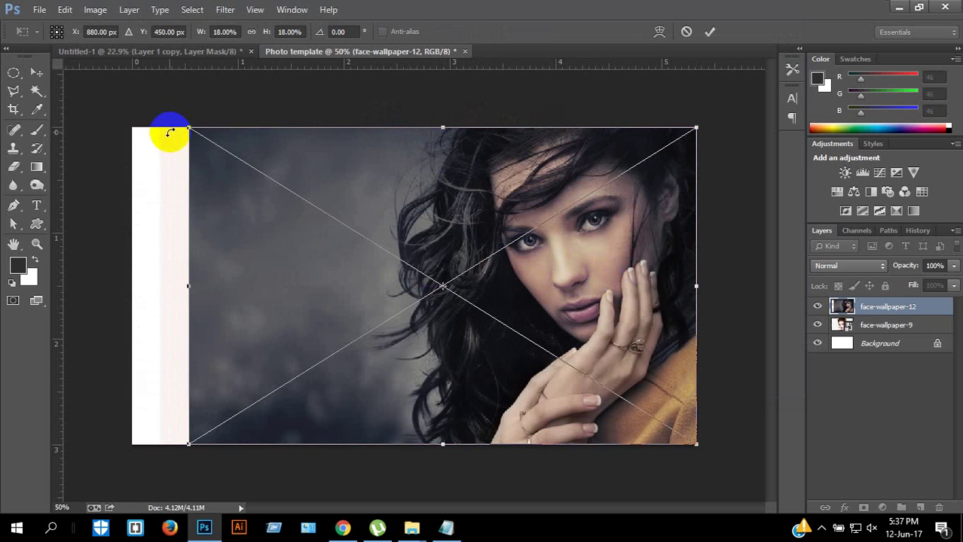
{"action": "left_click_drag", "start_coordinate": [189, 129], "coordinate": [129, 101]}
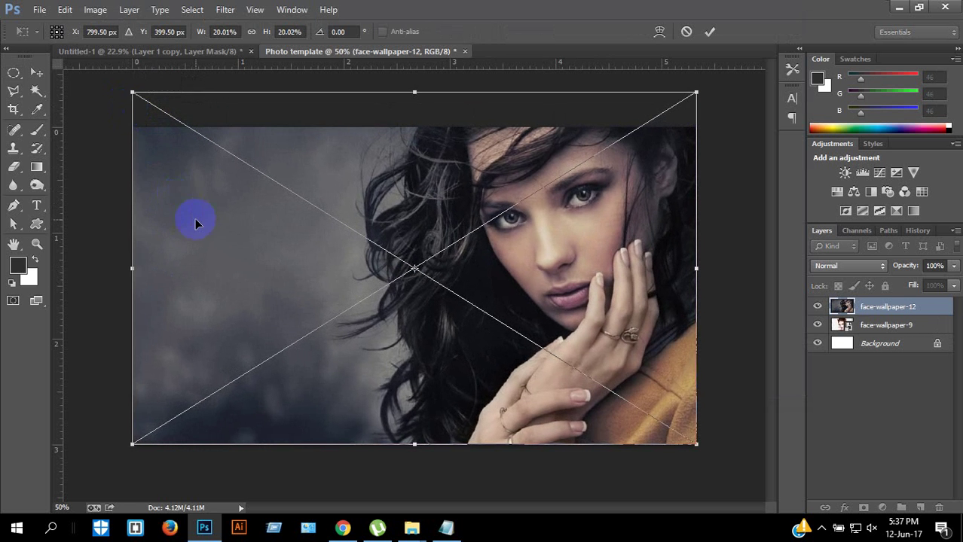
{"action": "left_click_drag", "start_coordinate": [193, 217], "coordinate": [195, 242]}
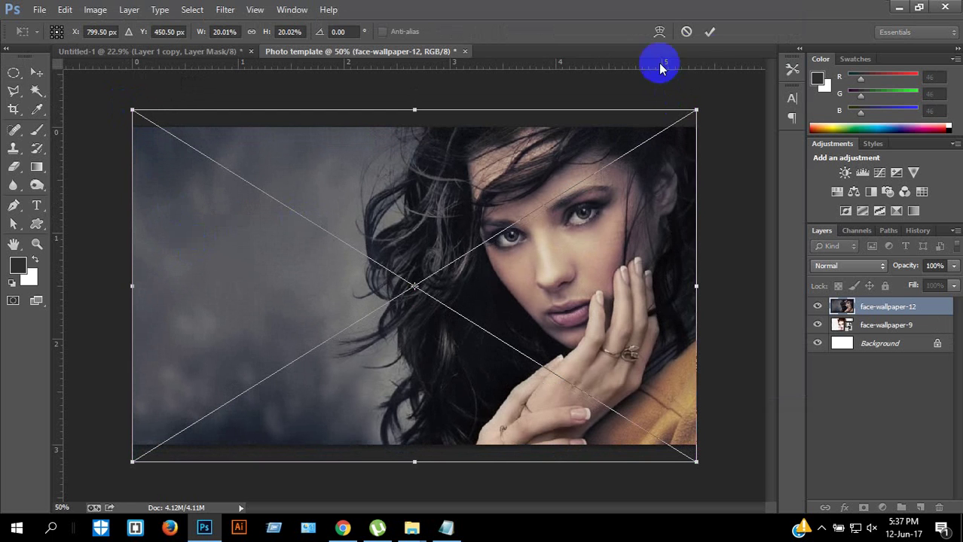
{"action": "left_click", "coordinate": [710, 32]}
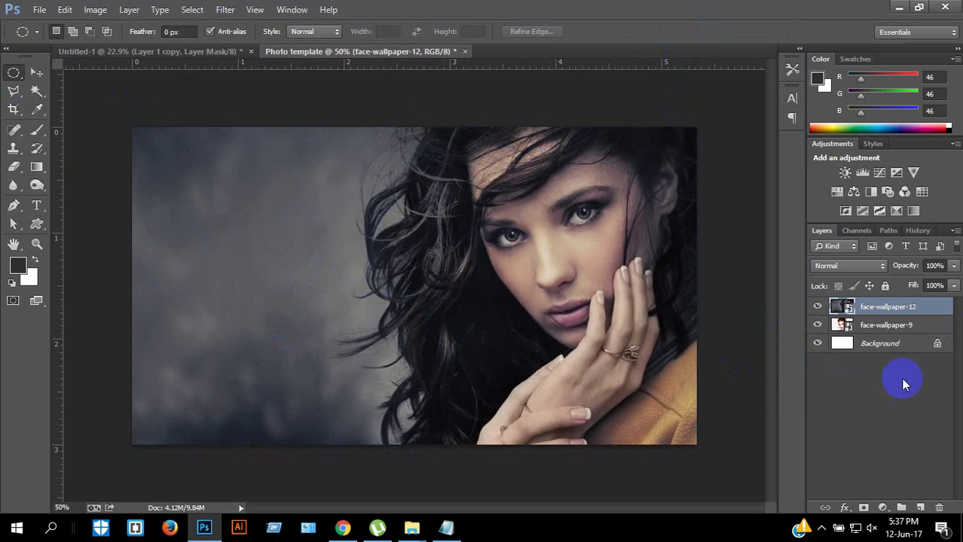
- Group the face-wallpaper-12 and face-wallpaper-9 layers into a group named main image
{"action": "left_click", "coordinate": [880, 309]}
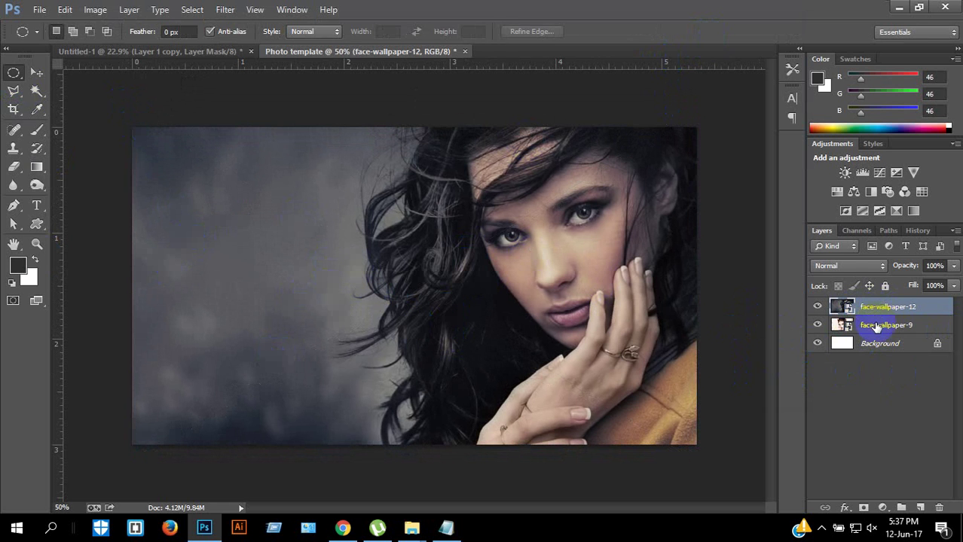
{"action": "left_click", "coordinate": [876, 327], "text": "shift"}
{"action": "key", "text": "ctrl+g"}
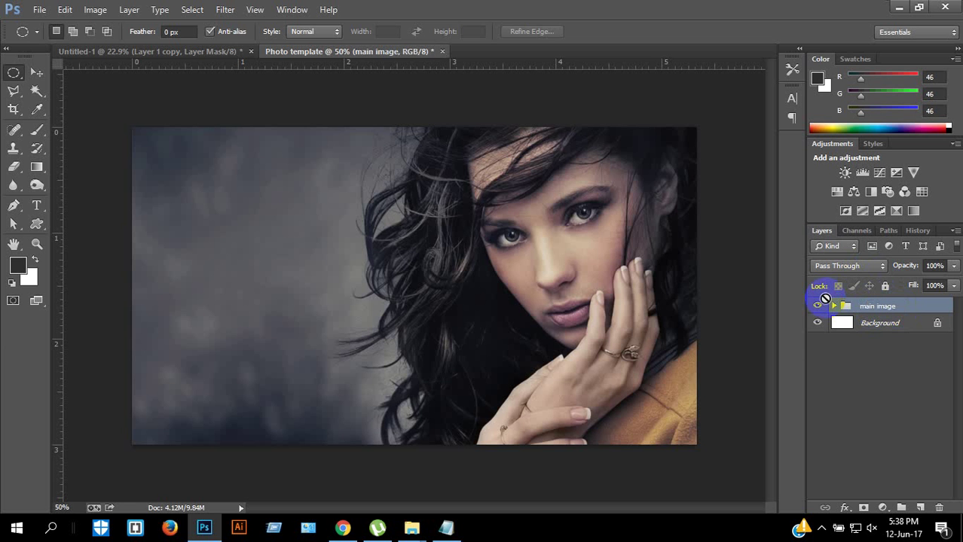
- Add a new layer above the main image group and place the orange-red grunge texture from the Class 35 folder
{"action": "key", "text": "ctrl+shift+n"}
{"action": "key", "text": "Return"}
{"action": "key", "text": "alt+f"}
{"action": "key", "text": "l"}
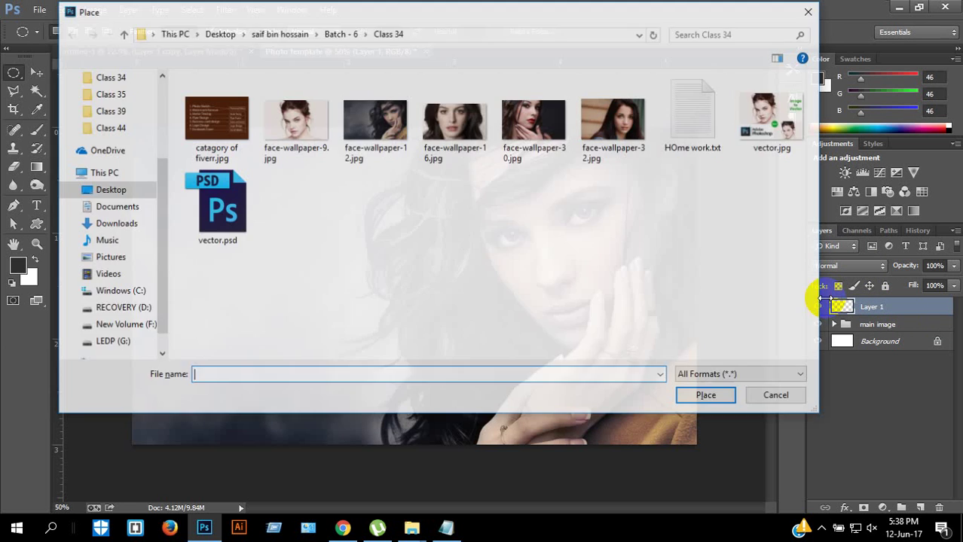
{"action": "left_click", "coordinate": [340, 33]}
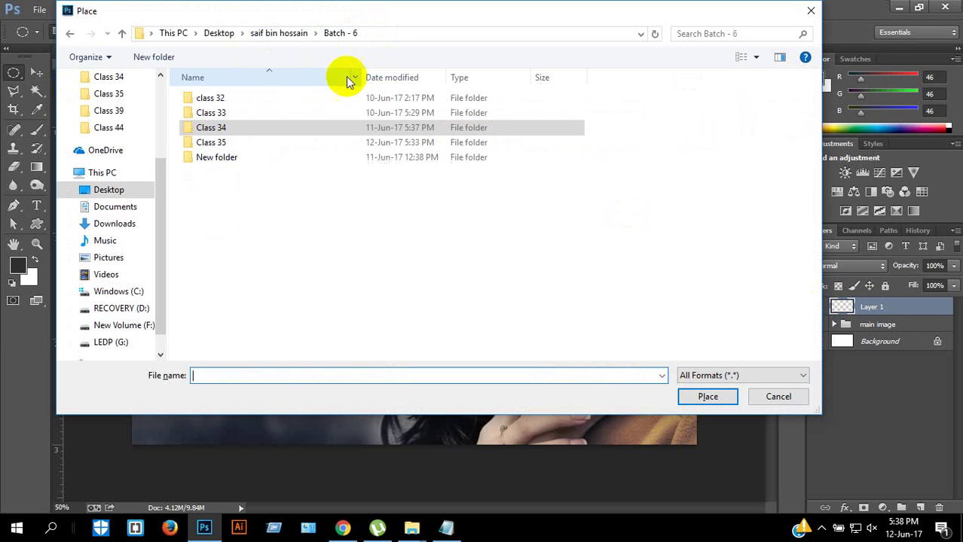
{"action": "double_click", "coordinate": [228, 142]}
{"action": "left_click", "coordinate": [308, 155]}
{"action": "left_click", "coordinate": [228, 137]}
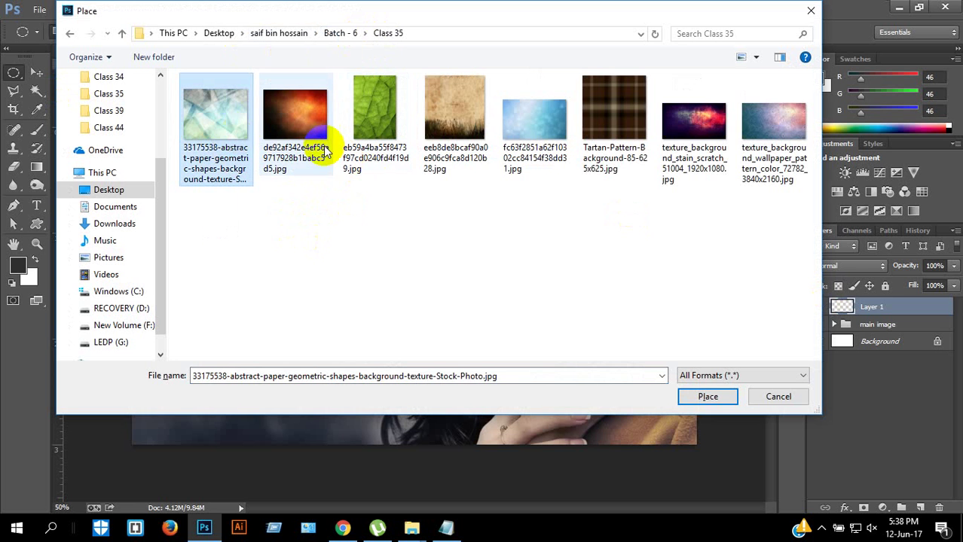
{"action": "double_click", "coordinate": [302, 136]}
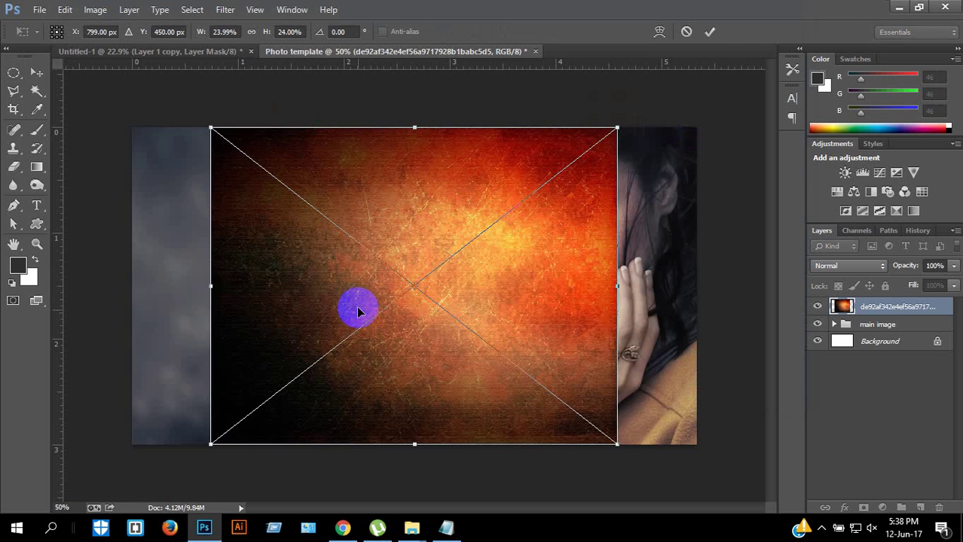
- Enlarge and move the placed texture to about 33% scale so it covers the whole canvas
{"action": "left_click_drag", "start_coordinate": [300, 304], "coordinate": [220, 304]}
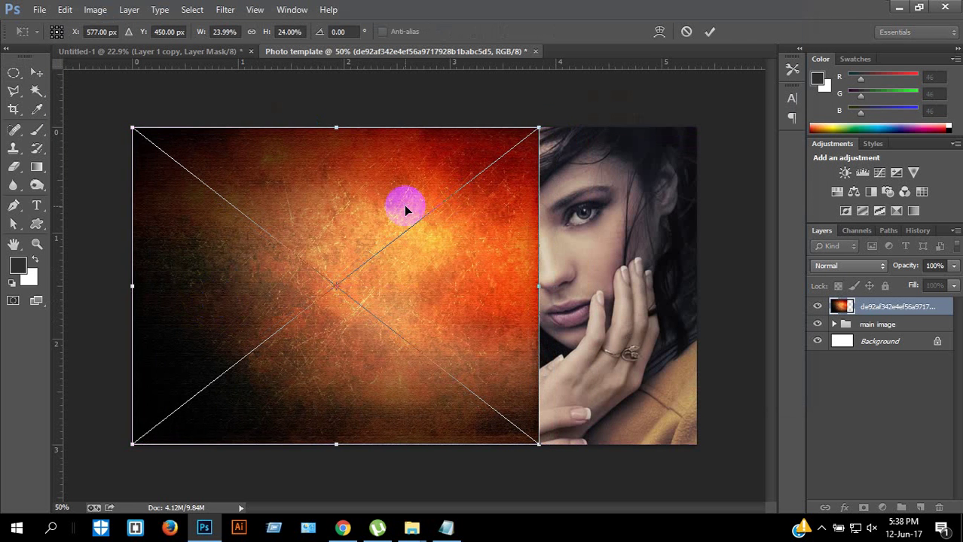
{"action": "left_click_drag", "start_coordinate": [540, 128], "coordinate": [612, 73]}
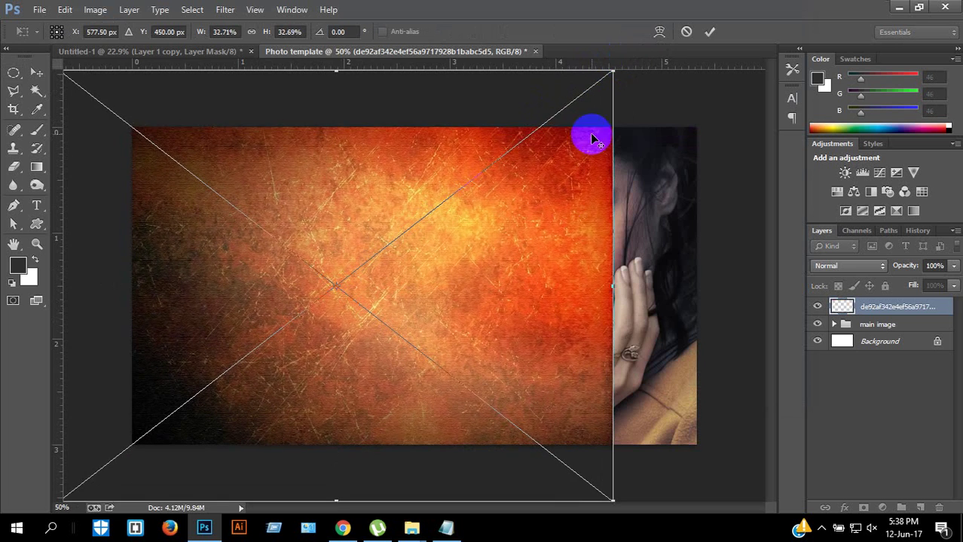
{"action": "left_click_drag", "start_coordinate": [567, 255], "coordinate": [630, 250]}
{"action": "left_click_drag", "start_coordinate": [688, 277], "coordinate": [697, 279]}
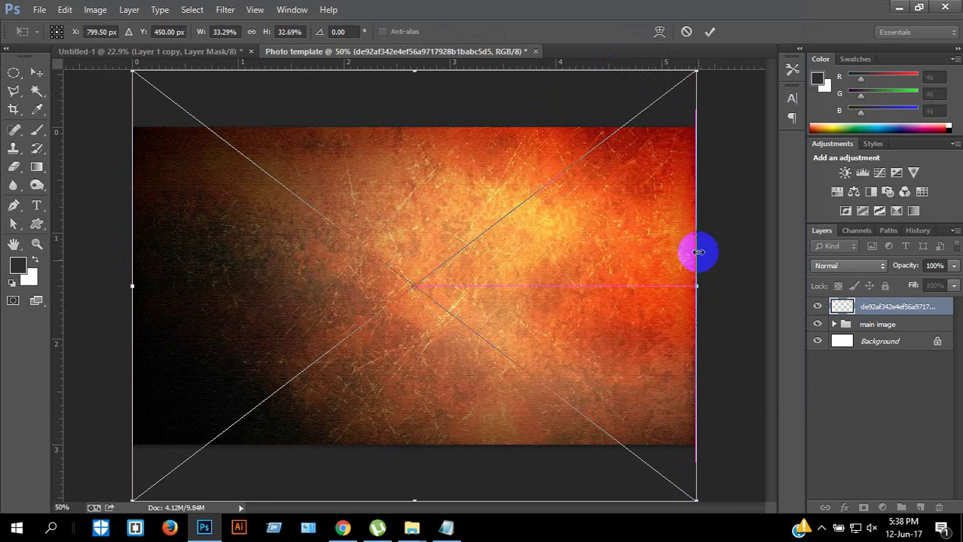
{"action": "left_click", "coordinate": [710, 32]}
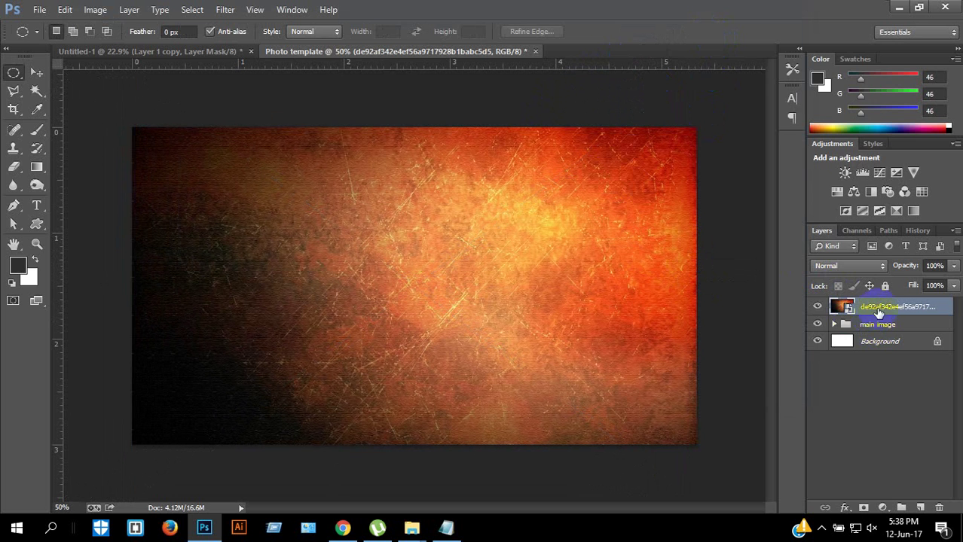
- Rasterize the texture layer and set its blend mode to Multiply
{"action": "right_click", "coordinate": [878, 313]}
{"action": "left_click", "coordinate": [764, 214]}
{"action": "left_click", "coordinate": [844, 267]}
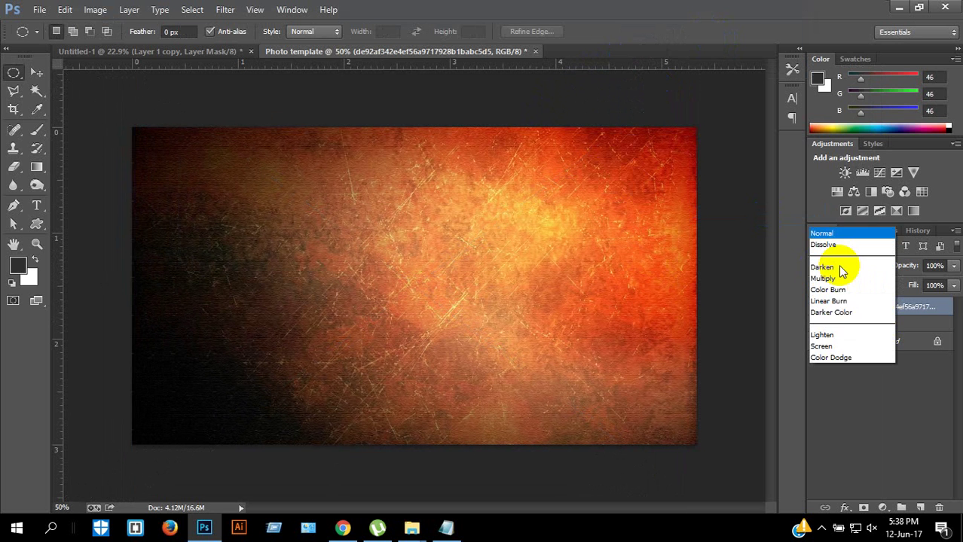
{"action": "left_click", "coordinate": [831, 52]}
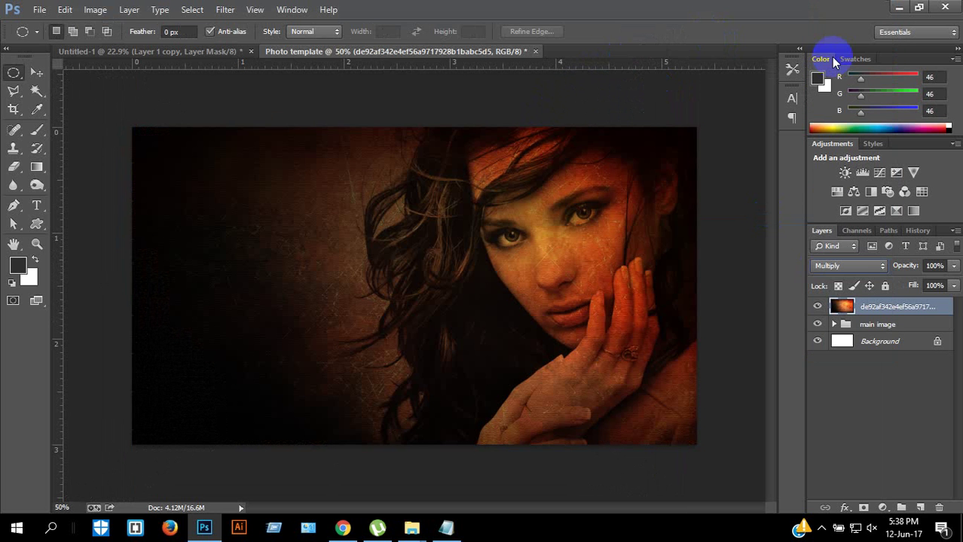
- Return the texture layer's blend mode to Normal
{"action": "key", "text": "shift+plus"}
{"action": "key", "text": "Up"}
{"action": "key", "text": "Up"}
{"action": "key", "text": "Up"}
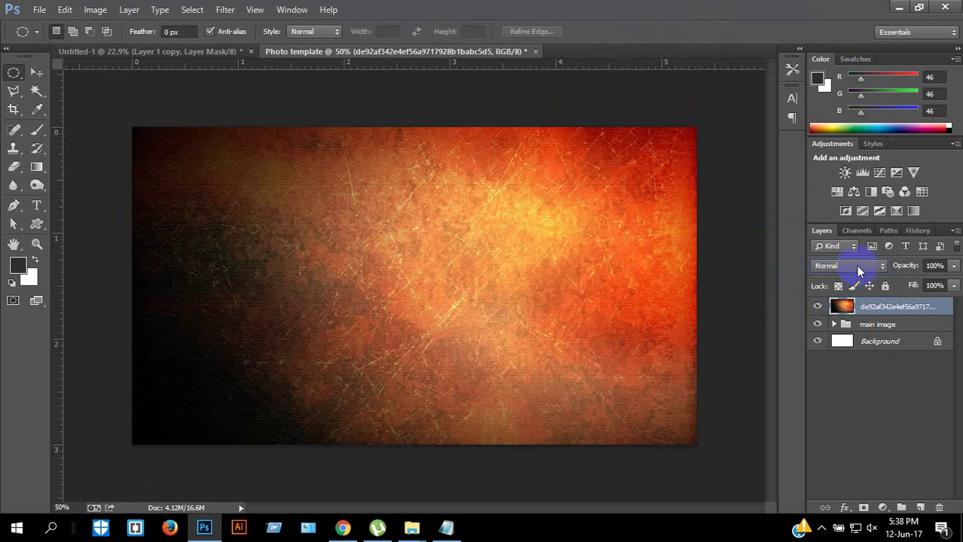
- Try the texture layer's blend modes from Darken through Darker Color and Screen, ending on Color Dodge
{"action": "left_click", "coordinate": [859, 271]}
{"action": "left_click", "coordinate": [857, 48]}
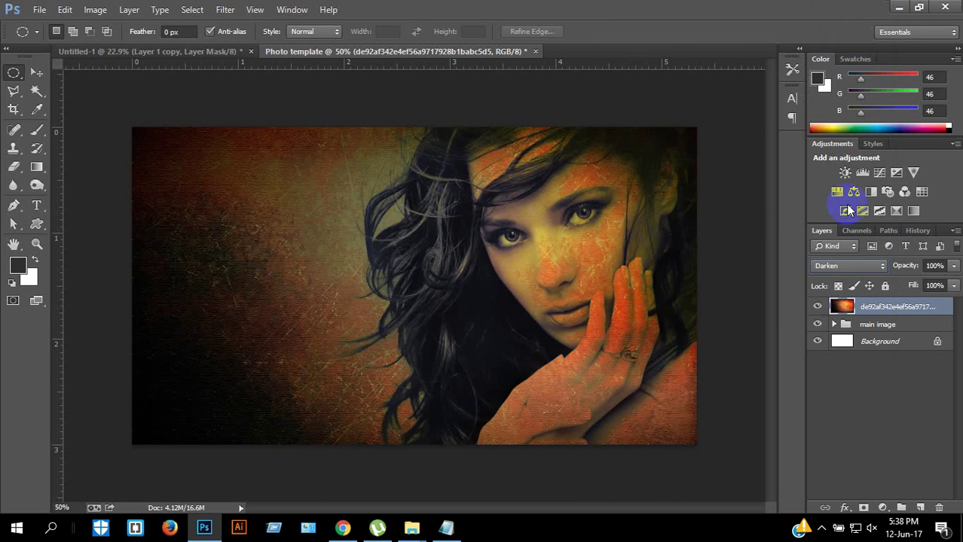
{"action": "key", "text": "Down"}
{"action": "key", "text": "Down"}
{"action": "key", "text": "Down"}
{"action": "key", "text": "Down"}
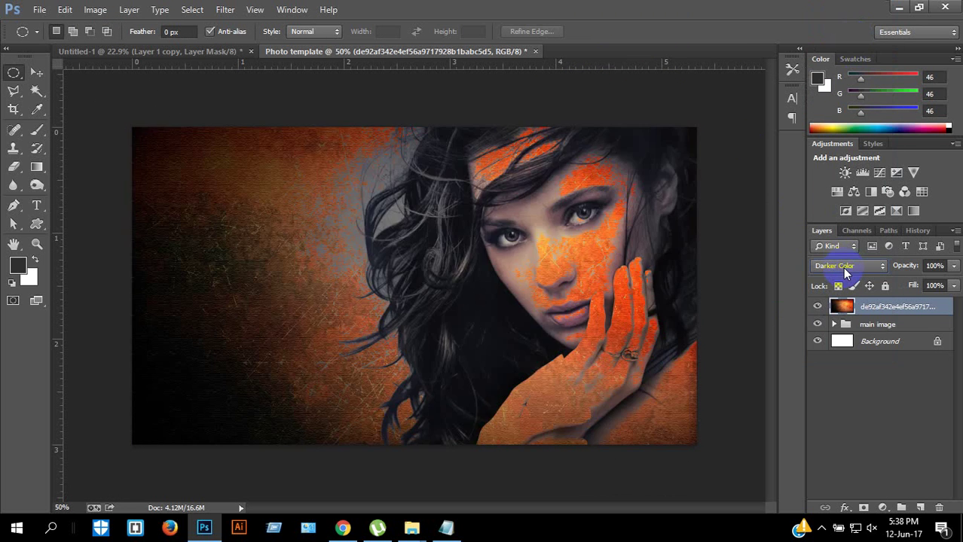
{"action": "key", "text": "Down"}
{"action": "key", "text": "Down"}
{"action": "key", "text": "Up"}
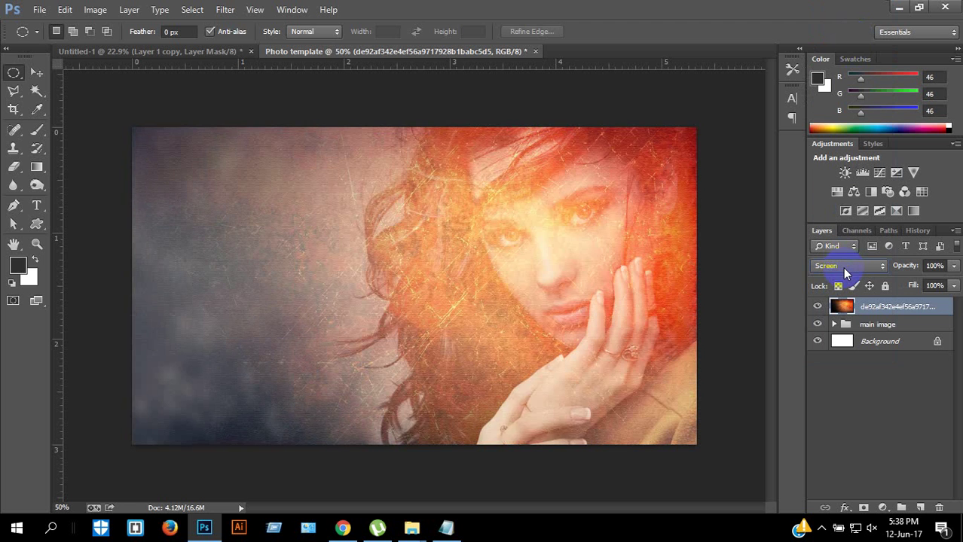
{"action": "key", "text": "Down"}
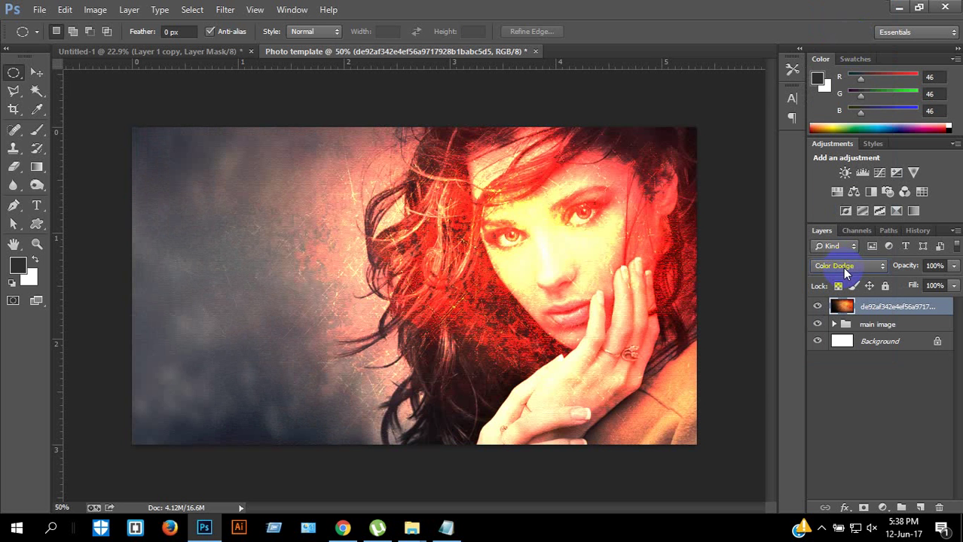
- Step the texture layer's blend mode past Color Dodge through Lighter Color to Overlay
{"action": "key", "text": "Down"}
{"action": "key", "text": "Down"}
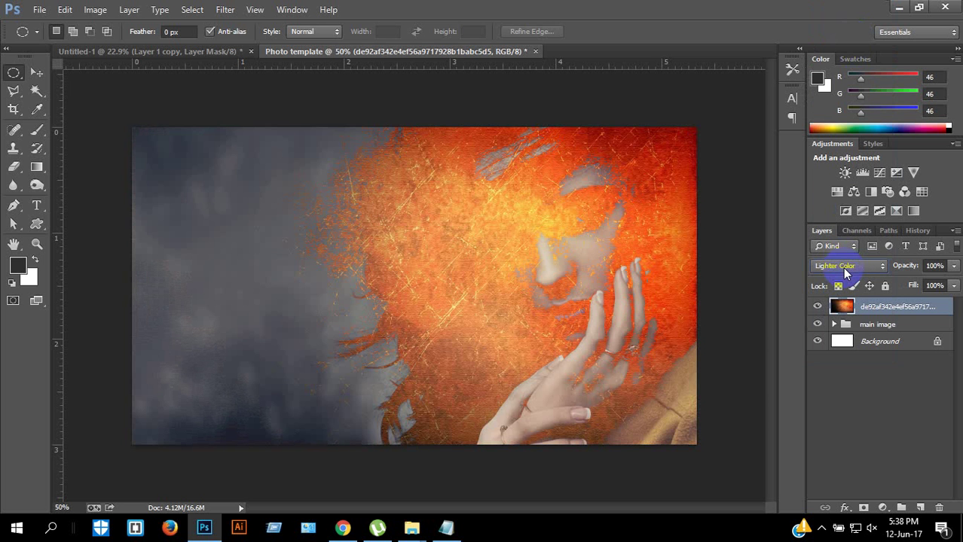
{"action": "key", "text": "Up"}
{"action": "key", "text": "Down"}
{"action": "key", "text": "Up"}
{"action": "key", "text": "Down"}
{"action": "key", "text": "Down"}
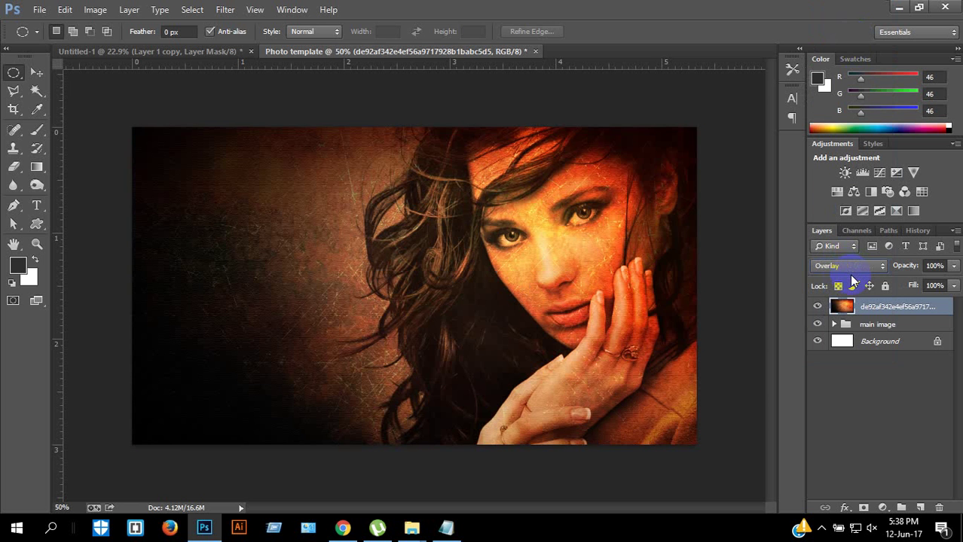
- Compare Soft Light with Overlay on the texture layer, keep Overlay, and toggle the layer's visibility to check the effect
{"action": "key", "text": "Down"}
{"action": "key", "text": "Down"}
{"action": "key", "text": "Up"}
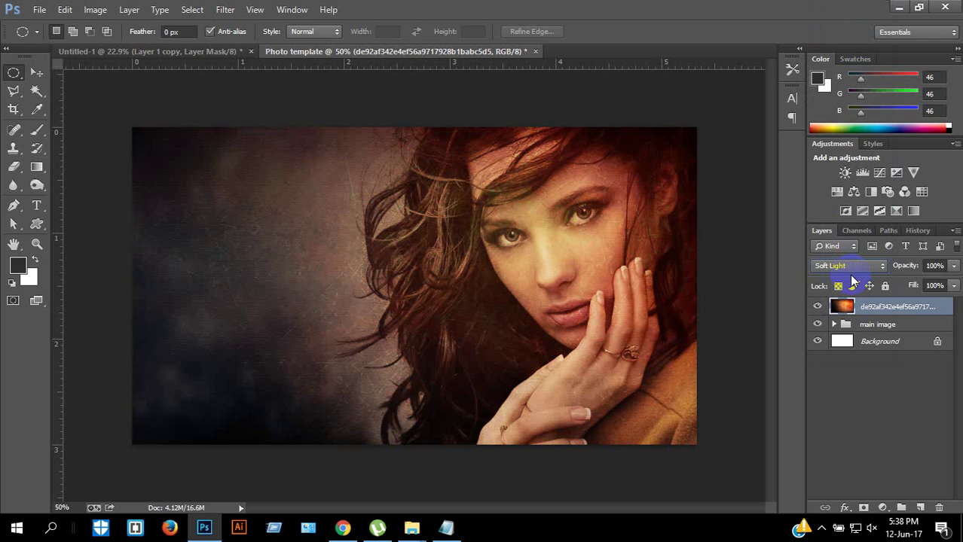
{"action": "key", "text": "Up"}
{"action": "key", "text": "Down"}
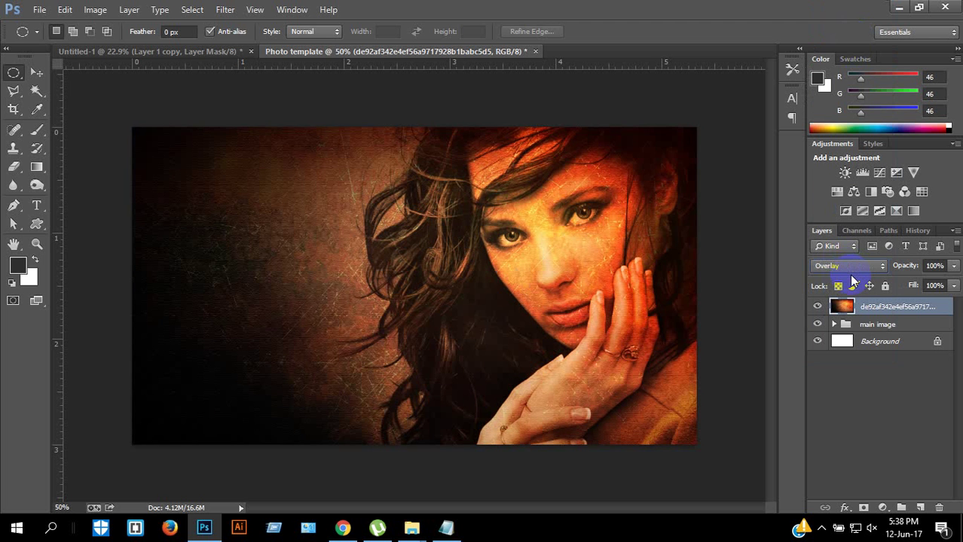
{"action": "left_click", "coordinate": [812, 307]}
{"action": "left_click", "coordinate": [812, 306]}
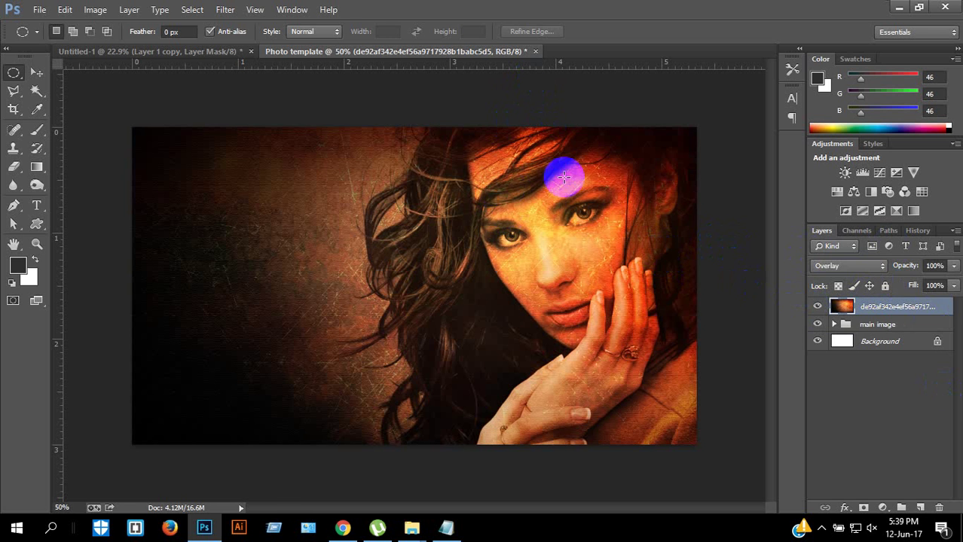
- Switch to the Eraser tool and enlarge its brush to 200 px
{"action": "key", "text": "e"}
{"action": "key", "text": "alt+e"}
{"action": "key", "text": "Escape"}
{"action": "key", "text": "m"}
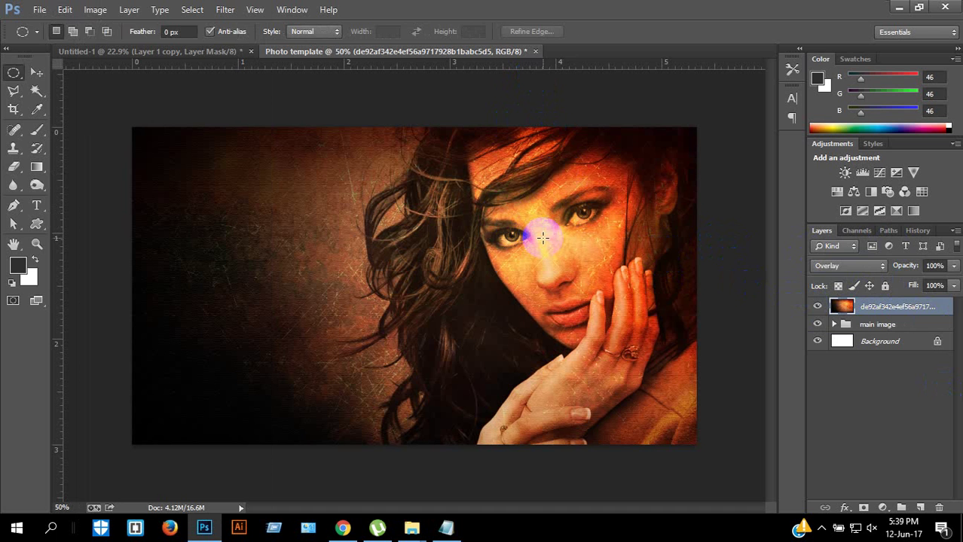
{"action": "key", "text": "e"}
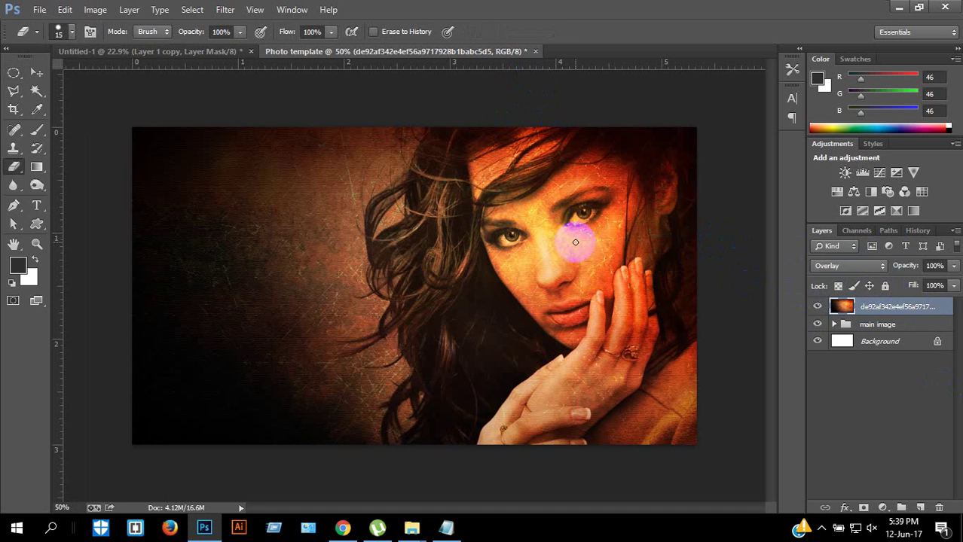
{"action": "key", "text": "bracketright"}
{"action": "key", "text": "bracketright"}
{"action": "key", "text": "bracketright"}
{"action": "key", "text": "bracketright"}
{"action": "key", "text": "bracketright"}
- Try erasing the texture over the woman's face at 100% eraser opacity, undoing each attempt
{"action": "left_click_drag", "start_coordinate": [576, 236], "coordinate": [561, 287]}
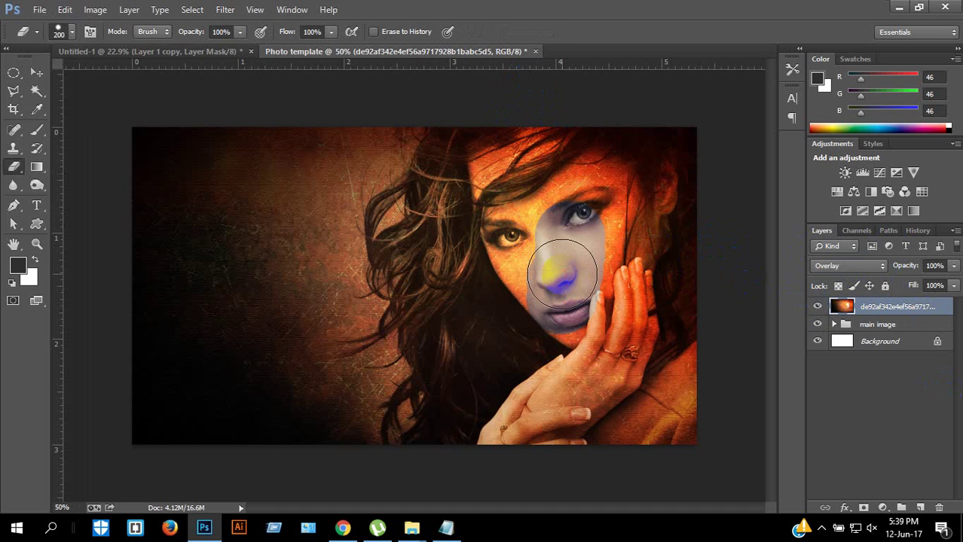
{"action": "key", "text": "ctrl+z"}
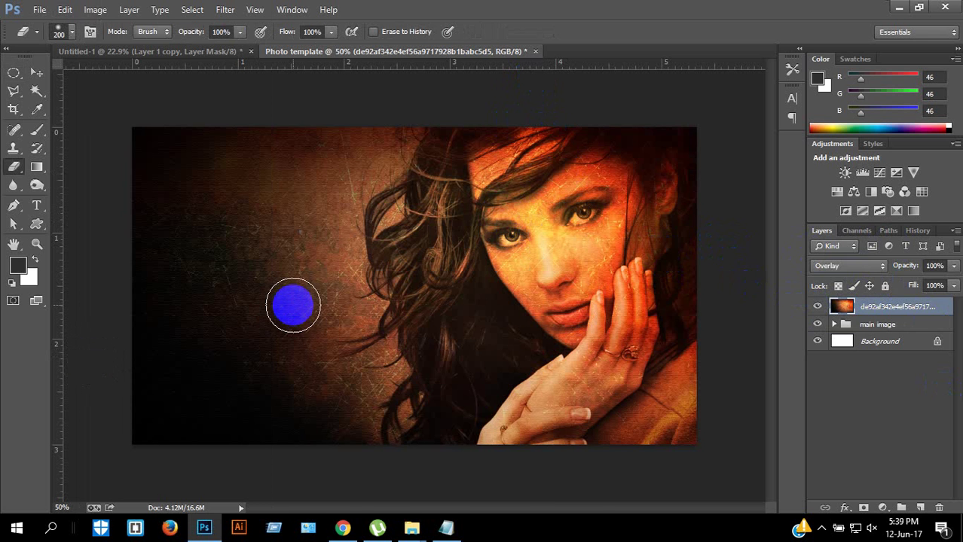
{"action": "right_click", "coordinate": [370, 307]}
{"action": "left_click", "coordinate": [367, 300]}
{"action": "mouse_move", "coordinate": [544, 198]}
{"action": "left_mouse_down"}
{"action": "mouse_move", "coordinate": [581, 203]}
{"action": "mouse_move", "coordinate": [584, 184]}
{"action": "mouse_move", "coordinate": [600, 198]}
{"action": "mouse_move", "coordinate": [592, 268]}
{"action": "mouse_move", "coordinate": [570, 287]}
{"action": "mouse_move", "coordinate": [536, 236]}
{"action": "mouse_move", "coordinate": [519, 238]}
{"action": "mouse_move", "coordinate": [544, 285]}
{"action": "left_mouse_up"}
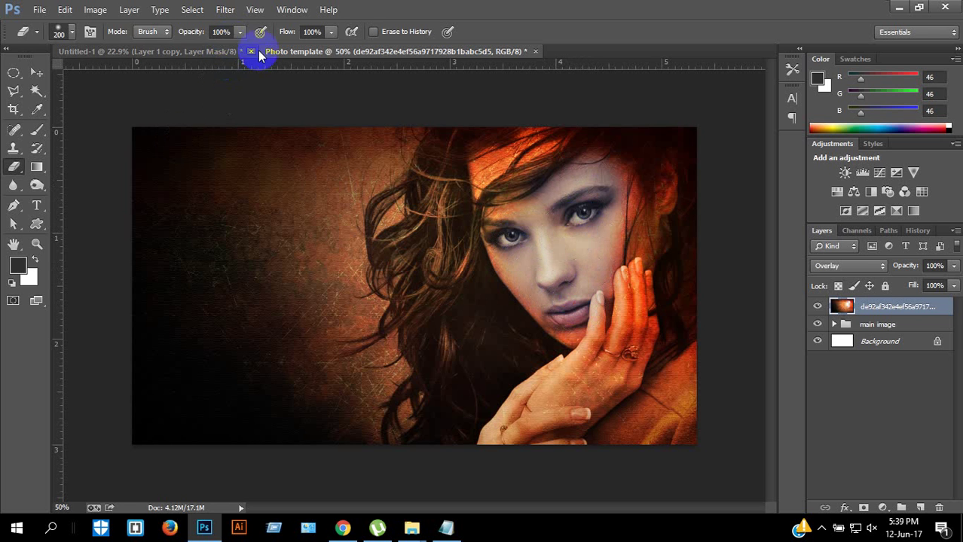
{"action": "key", "text": "ctrl+z"}
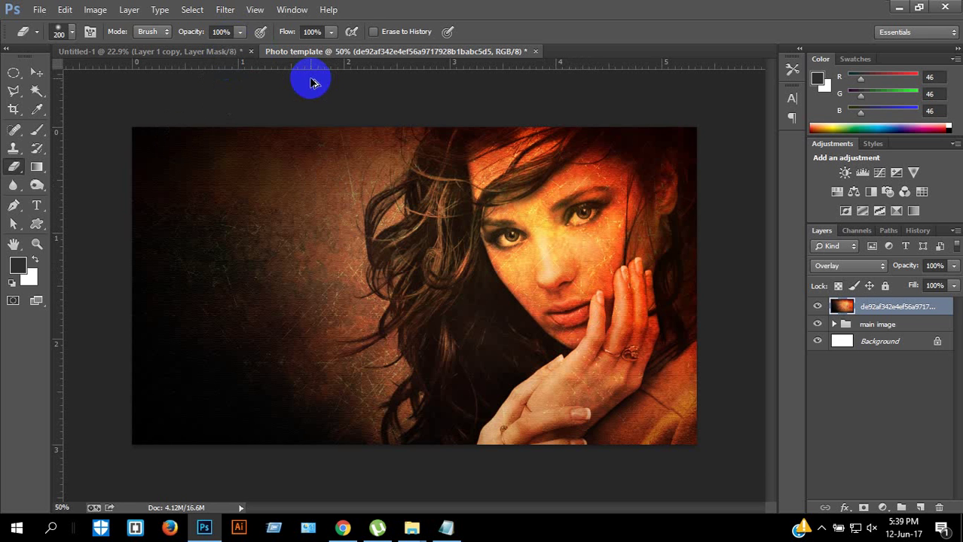
- Set the eraser opacity to 49% and erase the texture softly over the woman's face and hand
{"action": "left_click", "coordinate": [239, 32]}
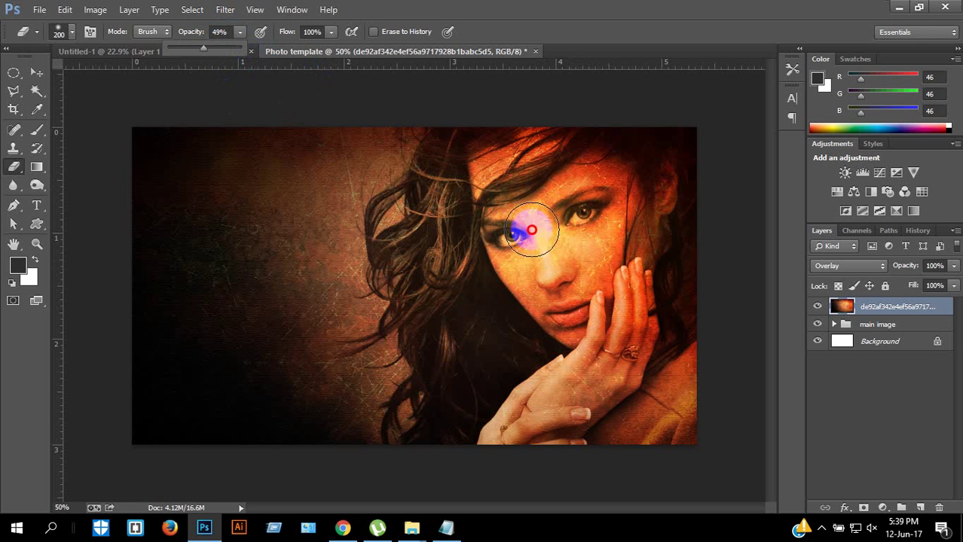
{"action": "mouse_move", "coordinate": [519, 225]}
{"action": "left_mouse_down"}
{"action": "mouse_move", "coordinate": [604, 192]}
{"action": "mouse_move", "coordinate": [538, 183]}
{"action": "mouse_move", "coordinate": [510, 167]}
{"action": "mouse_move", "coordinate": [489, 182]}
{"action": "mouse_move", "coordinate": [532, 160]}
{"action": "mouse_move", "coordinate": [538, 263]}
{"action": "mouse_move", "coordinate": [528, 235]}
{"action": "mouse_move", "coordinate": [515, 284]}
{"action": "mouse_move", "coordinate": [565, 299]}
{"action": "mouse_move", "coordinate": [611, 234]}
{"action": "mouse_move", "coordinate": [606, 261]}
{"action": "mouse_move", "coordinate": [613, 200]}
{"action": "mouse_move", "coordinate": [563, 180]}
{"action": "mouse_move", "coordinate": [541, 224]}
{"action": "mouse_move", "coordinate": [516, 217]}
{"action": "mouse_move", "coordinate": [511, 226]}
{"action": "mouse_move", "coordinate": [569, 289]}
{"action": "mouse_move", "coordinate": [565, 304]}
{"action": "mouse_move", "coordinate": [585, 312]}
{"action": "mouse_move", "coordinate": [602, 300]}
{"action": "mouse_move", "coordinate": [611, 327]}
{"action": "mouse_move", "coordinate": [623, 318]}
{"action": "mouse_move", "coordinate": [611, 386]}
{"action": "mouse_move", "coordinate": [537, 421]}
{"action": "mouse_move", "coordinate": [514, 450]}
{"action": "mouse_move", "coordinate": [525, 408]}
{"action": "mouse_move", "coordinate": [555, 435]}
{"action": "mouse_move", "coordinate": [612, 355]}
{"action": "mouse_move", "coordinate": [608, 306]}
{"action": "mouse_move", "coordinate": [493, 175]}
{"action": "mouse_move", "coordinate": [537, 172]}
{"action": "mouse_move", "coordinate": [579, 191]}
{"action": "mouse_move", "coordinate": [582, 268]}
{"action": "mouse_move", "coordinate": [569, 277]}
{"action": "mouse_move", "coordinate": [624, 222]}
{"action": "mouse_move", "coordinate": [598, 256]}
{"action": "mouse_move", "coordinate": [576, 253]}
{"action": "mouse_move", "coordinate": [617, 247]}
{"action": "mouse_move", "coordinate": [593, 230]}
{"action": "left_mouse_up"}
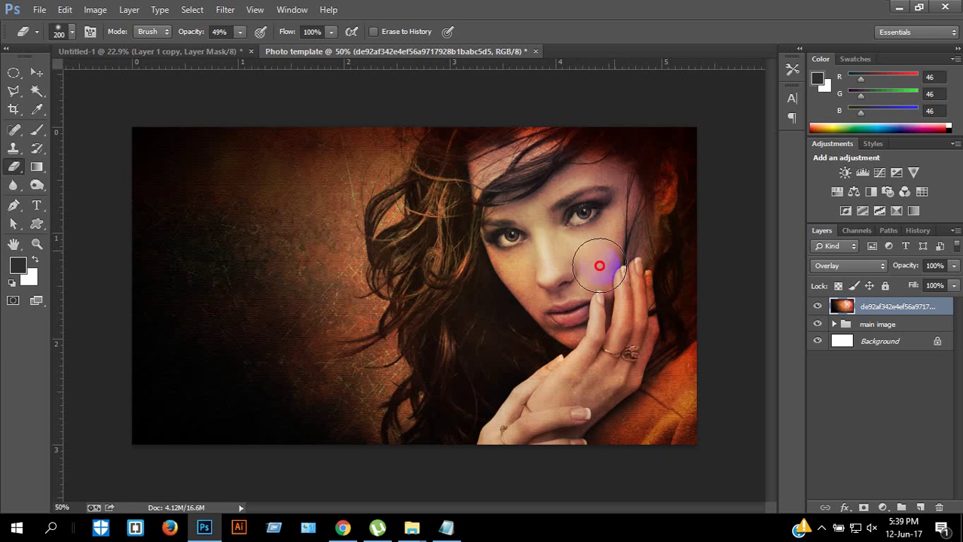
{"action": "mouse_move", "coordinate": [556, 290]}
{"action": "left_mouse_down"}
{"action": "mouse_move", "coordinate": [504, 177]}
{"action": "mouse_move", "coordinate": [523, 214]}
{"action": "mouse_move", "coordinate": [492, 197]}
{"action": "mouse_move", "coordinate": [520, 262]}
{"action": "mouse_move", "coordinate": [507, 166]}
{"action": "mouse_move", "coordinate": [570, 171]}
{"action": "mouse_move", "coordinate": [549, 150]}
{"action": "mouse_move", "coordinate": [528, 151]}
{"action": "mouse_move", "coordinate": [542, 147]}
{"action": "mouse_move", "coordinate": [633, 190]}
{"action": "mouse_move", "coordinate": [651, 187]}
{"action": "mouse_move", "coordinate": [640, 222]}
{"action": "mouse_move", "coordinate": [589, 293]}
{"action": "mouse_move", "coordinate": [574, 215]}
{"action": "left_mouse_up"}
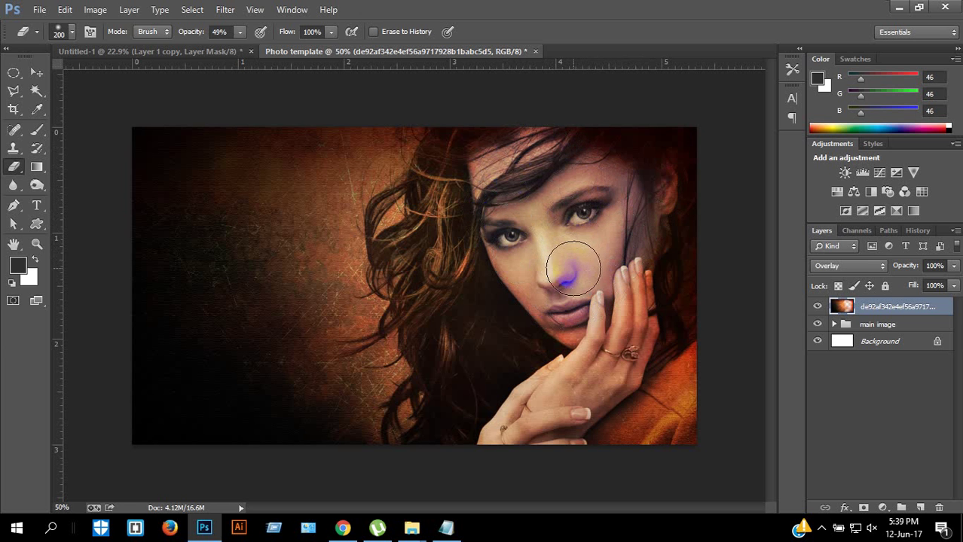
{"action": "mouse_move", "coordinate": [573, 268]}
{"action": "left_mouse_down"}
{"action": "mouse_move", "coordinate": [571, 324]}
{"action": "mouse_move", "coordinate": [570, 267]}
{"action": "left_mouse_up"}
- Create a new layer above the texture and set the foreground color to orange #ffb400
{"action": "key", "text": "ctrl+shift+n"}
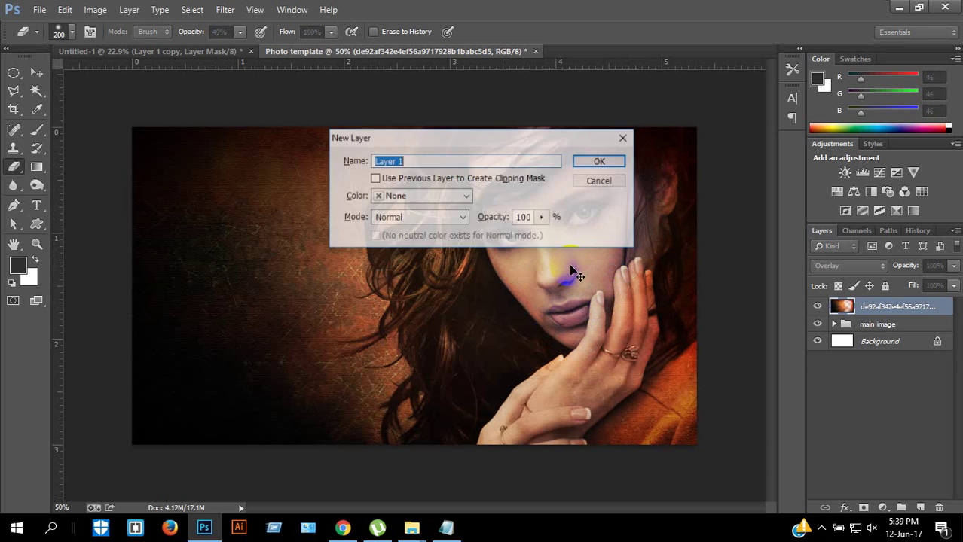
{"action": "key", "text": "Return"}
{"action": "left_click", "coordinate": [16, 268]}
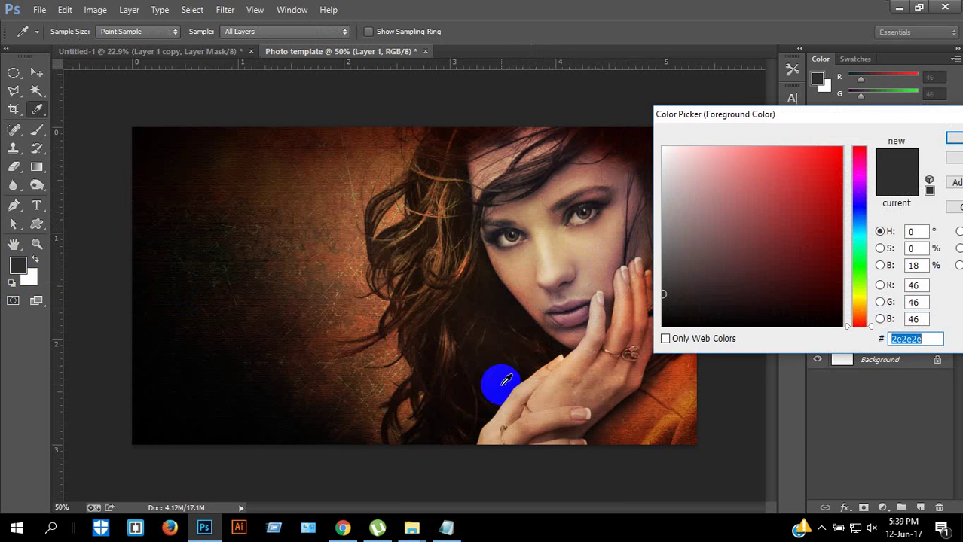
{"action": "left_click", "coordinate": [688, 394]}
{"action": "left_click_drag", "start_coordinate": [833, 165], "coordinate": [857, 132]}
{"action": "left_click_drag", "start_coordinate": [858, 312], "coordinate": [861, 307]}
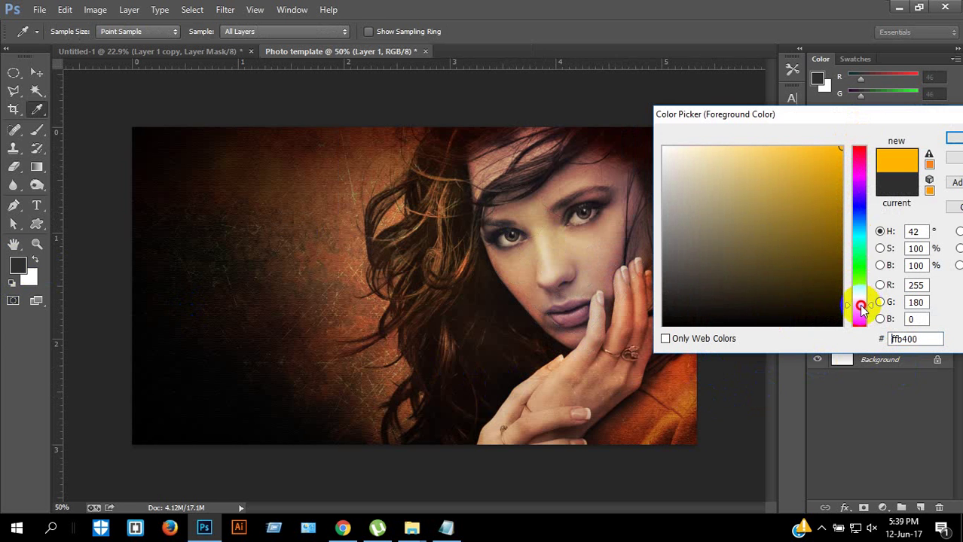
{"action": "left_click", "coordinate": [957, 139]}
{"action": "key", "text": "Return"}
- Enlarge the eraser to 500 px and set its opacity to 100%
{"action": "key", "text": "e"}
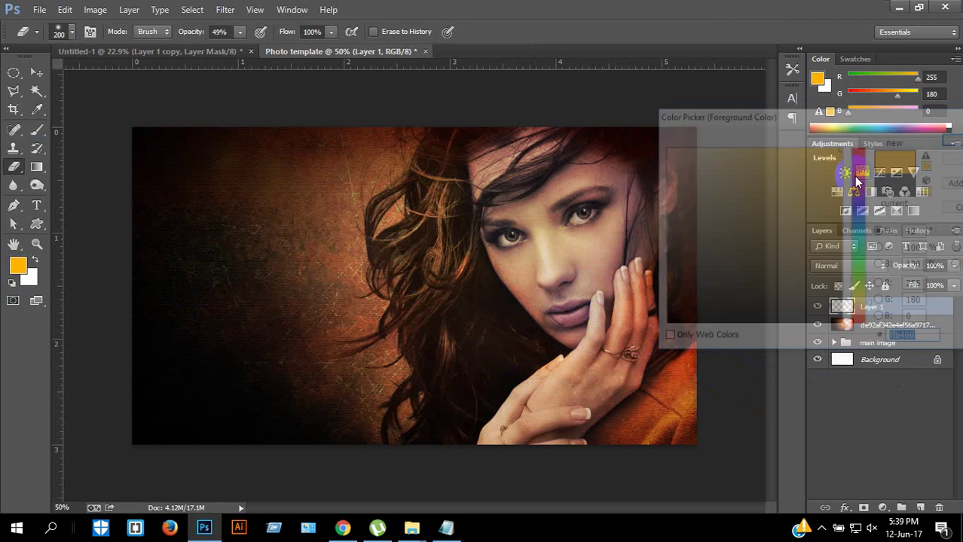
{"action": "key", "text": "bracketright"}
{"action": "key", "text": "bracketright"}
{"action": "key", "text": "bracketright"}
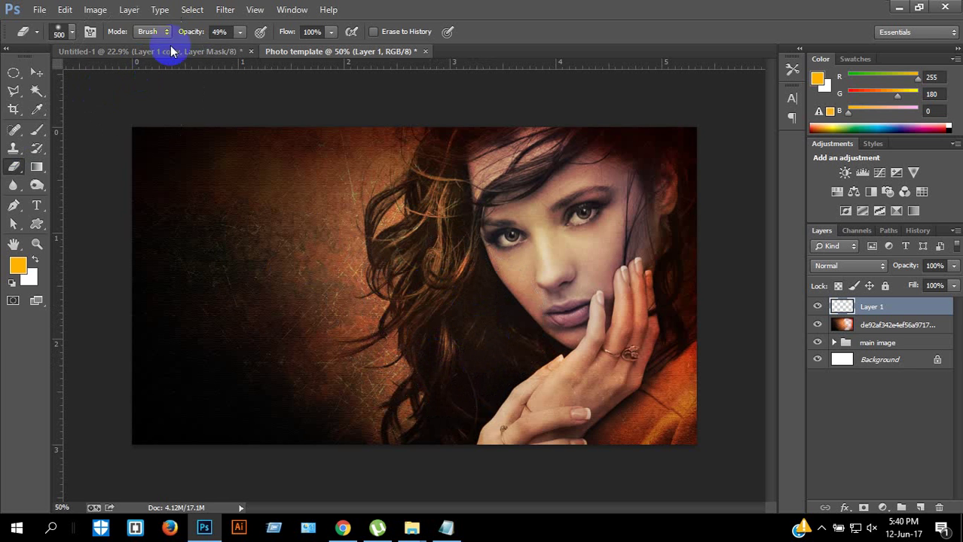
{"action": "left_click", "coordinate": [240, 35]}
{"action": "left_click_drag", "start_coordinate": [266, 49], "coordinate": [307, 35]}
- Paint orange down the woman's hair on Layer 1 with a soft 400 px brush, and reduce the brush to 300 px
{"action": "left_click", "coordinate": [42, 137]}
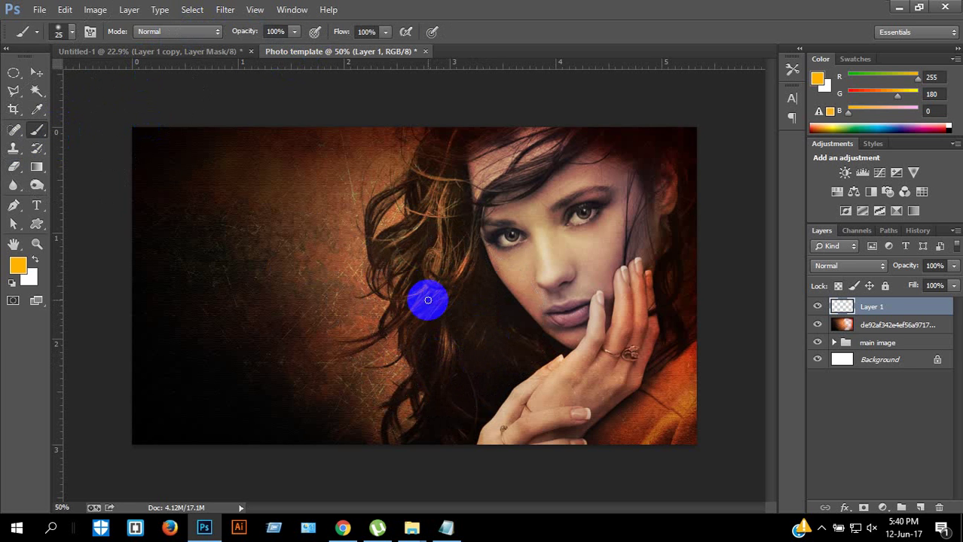
{"action": "key", "text": "bracketright"}
{"action": "key", "text": "bracketright"}
{"action": "key", "text": "bracketright"}
{"action": "key", "text": "bracketright"}
{"action": "key", "text": "bracketright"}
{"action": "key", "text": "bracketright"}
{"action": "key", "text": "bracketright"}
{"action": "key", "text": "bracketright"}
{"action": "key", "text": "bracketright"}
{"action": "key", "text": "bracketright"}
{"action": "key", "text": "bracketright"}
{"action": "key", "text": "bracketright"}
{"action": "key", "text": "bracketright"}
{"action": "key", "text": "bracketright"}
{"action": "key", "text": "bracketright"}
{"action": "key", "text": "bracketright"}
{"action": "key", "text": "bracketleft"}
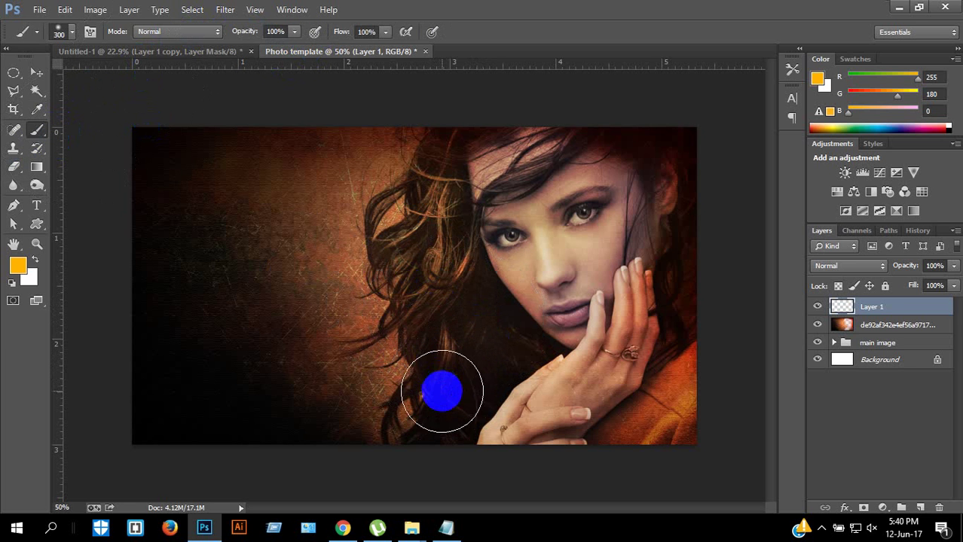
{"action": "key", "text": "bracketright"}
{"action": "mouse_move", "coordinate": [447, 413]}
{"action": "left_mouse_down"}
{"action": "mouse_move", "coordinate": [471, 373]}
{"action": "mouse_move", "coordinate": [466, 335]}
{"action": "mouse_move", "coordinate": [429, 295]}
{"action": "mouse_move", "coordinate": [407, 213]}
{"action": "left_mouse_up"}
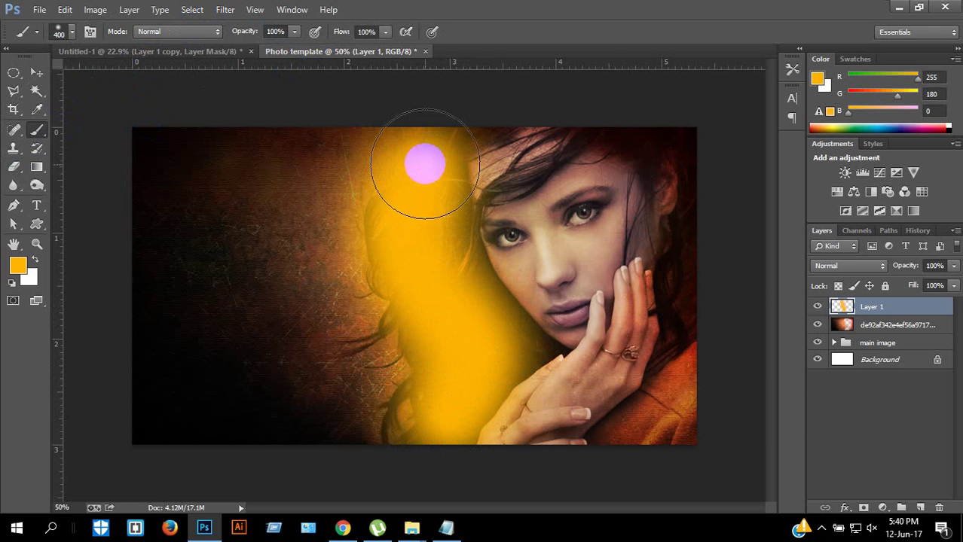
{"action": "key", "text": "bracketleft"}
- Set Layer 1's blend mode to Multiply
{"action": "left_click", "coordinate": [839, 287]}
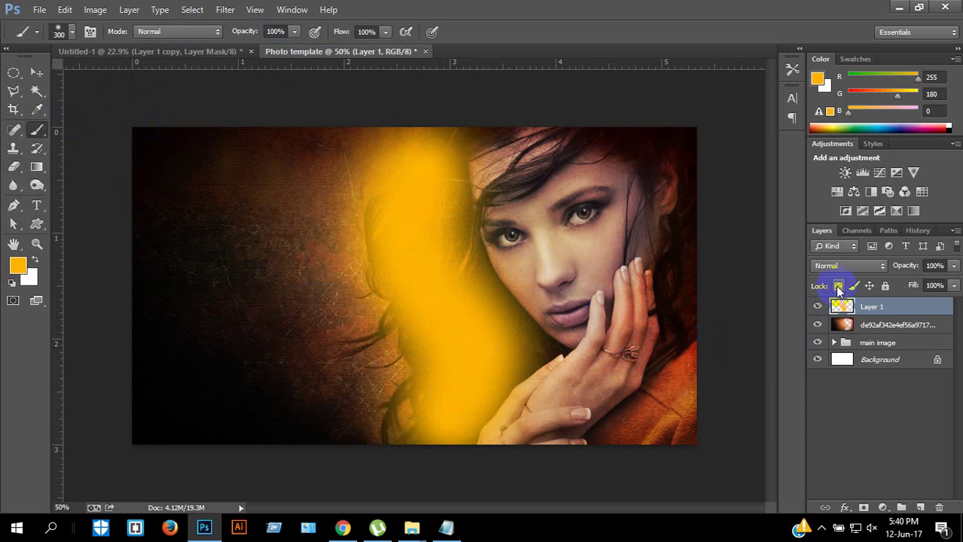
{"action": "left_click", "coordinate": [843, 268]}
{"action": "left_click", "coordinate": [843, 54]}
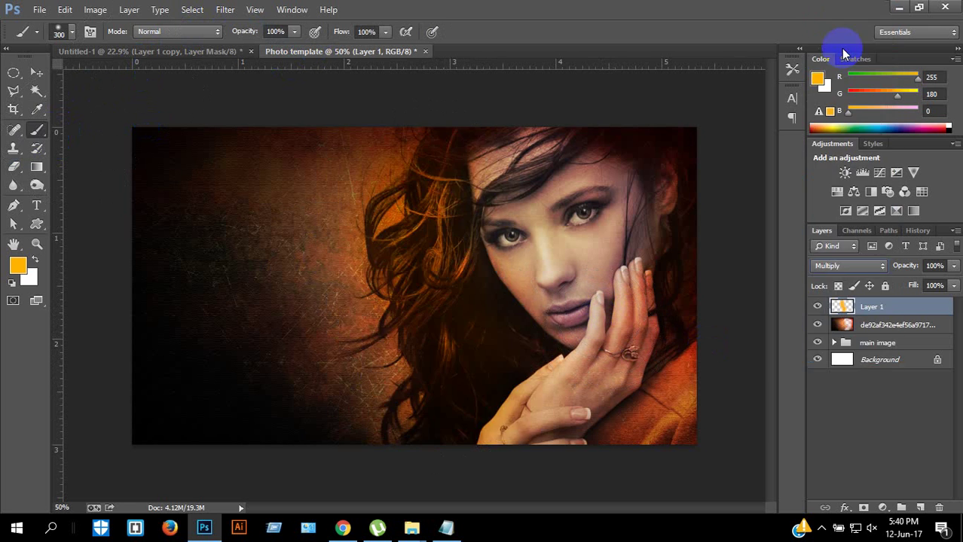
{"action": "left_click_drag", "start_coordinate": [179, 218], "coordinate": [271, 209]}
- Try Layer 1's blend modes from Color Burn through Linear Dodge (Add), stopping at Overlay
{"action": "key", "text": "Down"}
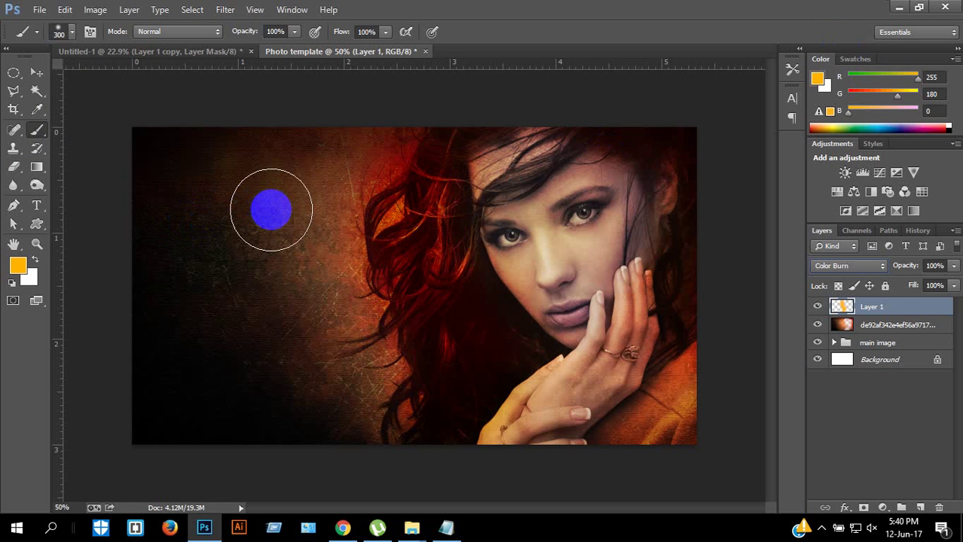
{"action": "key", "text": "Down"}
{"action": "key", "text": "Down"}
{"action": "key", "text": "Down"}
{"action": "key", "text": "Down"}
{"action": "key", "text": "Down"}
{"action": "key", "text": "Down"}
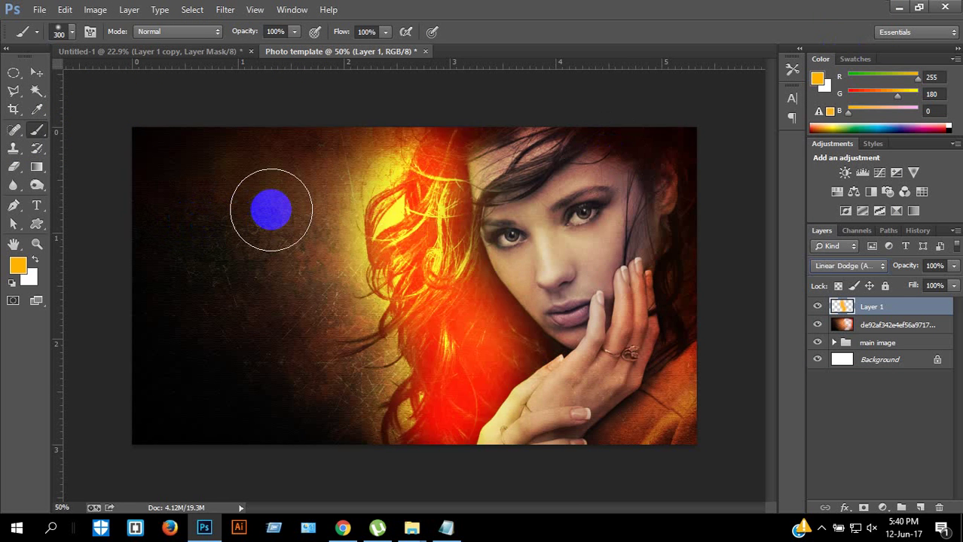
{"action": "key", "text": "Down"}
{"action": "key", "text": "Down"}
{"action": "key", "text": "Up"}
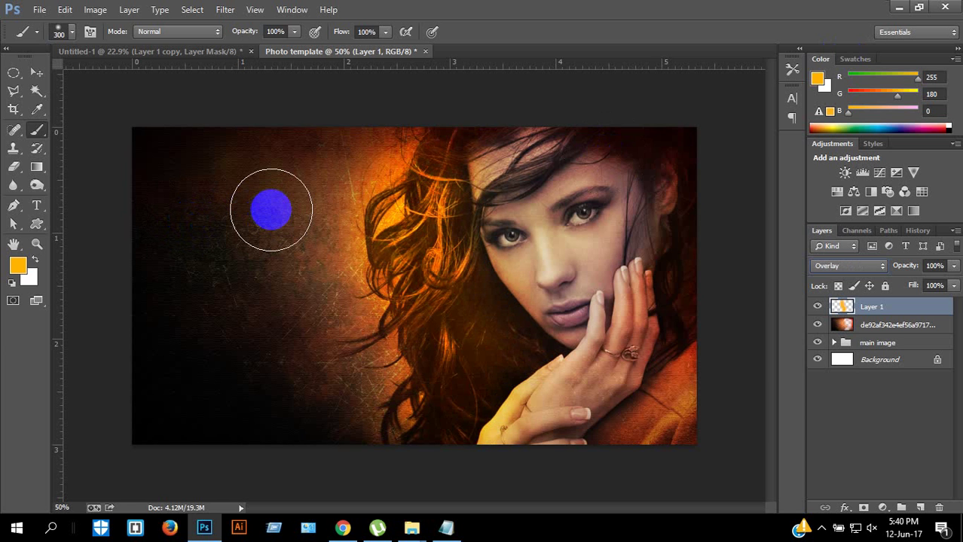
- Try Layer 1's further blend modes through Pin Light to Exclusion, and return the layer to Multiply
{"action": "key", "text": "Down"}
{"action": "key", "text": "Down"}
{"action": "key", "text": "Down"}
{"action": "key", "text": "Down"}
{"action": "key", "text": "Down"}
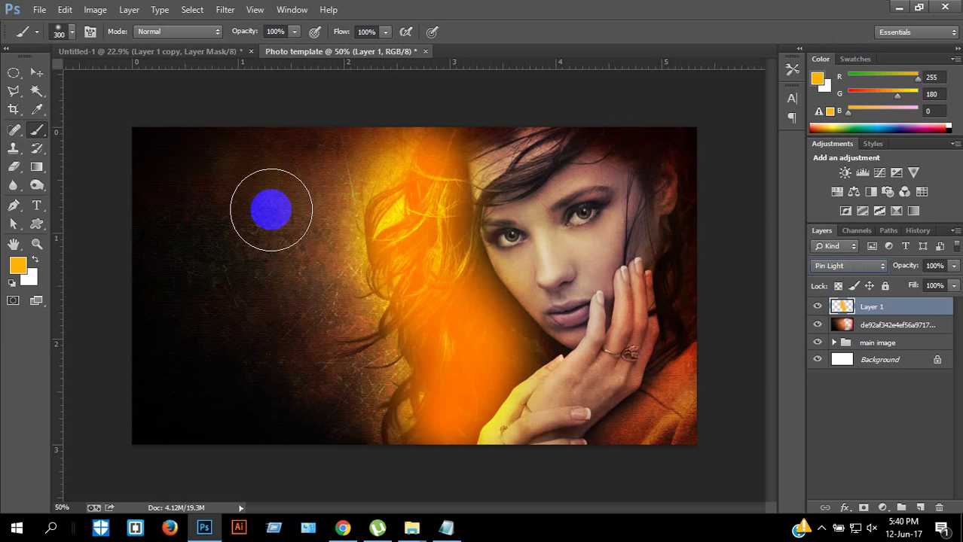
{"action": "key", "text": "Down"}
{"action": "key", "text": "Down"}
{"action": "key", "text": "Down"}
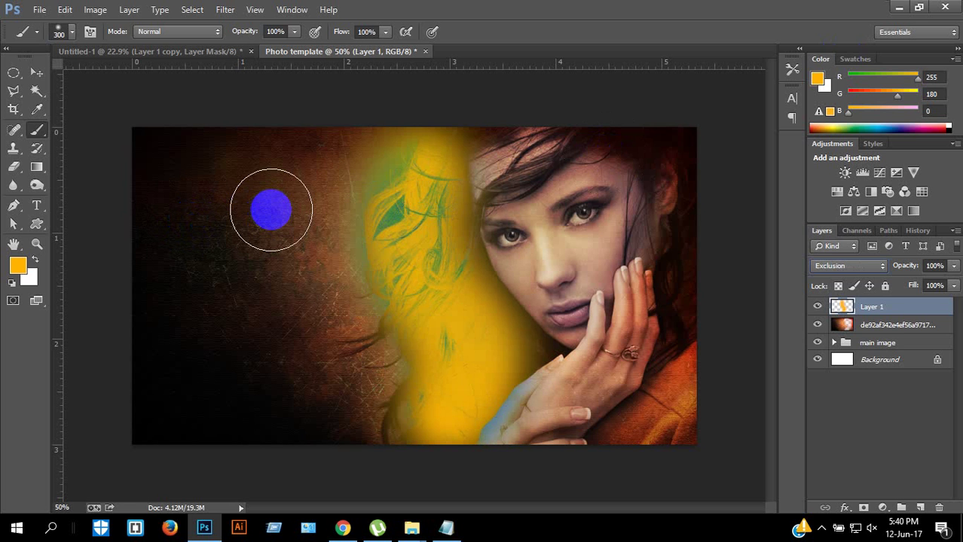
{"action": "left_click", "coordinate": [853, 267]}
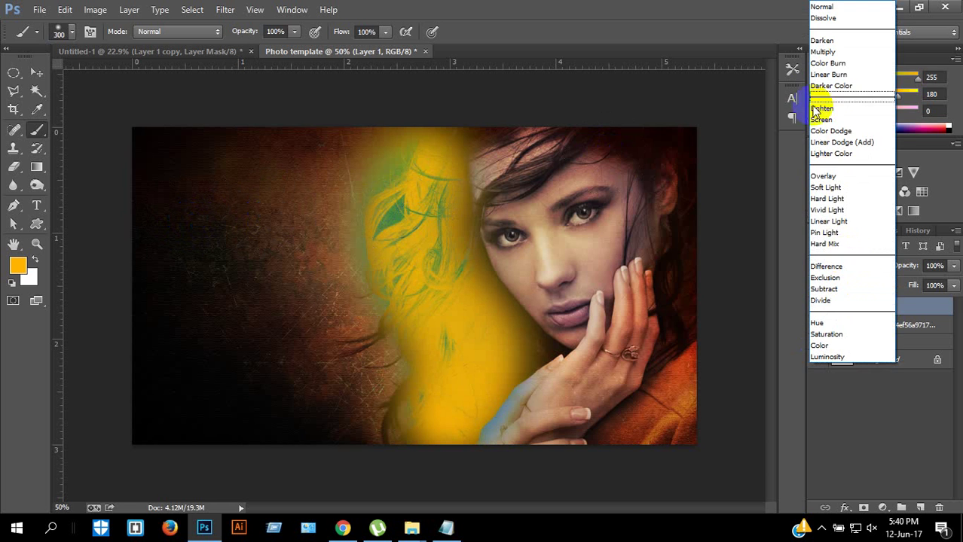
{"action": "left_click", "coordinate": [829, 58]}
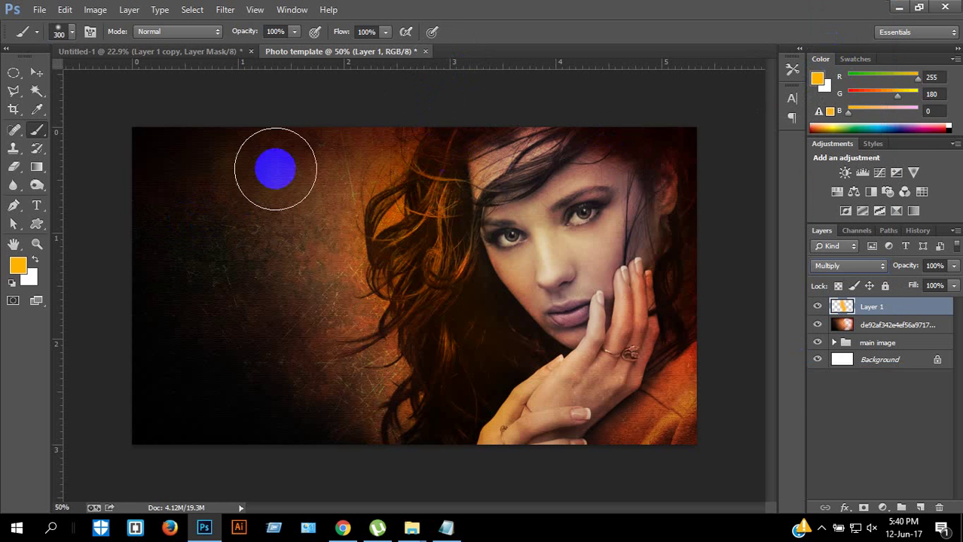
- Dab orange on the background beside the hair and erase the orange there with a 250 px eraser at 100% opacity
{"action": "left_click", "coordinate": [346, 168]}
{"action": "left_click_drag", "start_coordinate": [346, 169], "coordinate": [364, 152]}
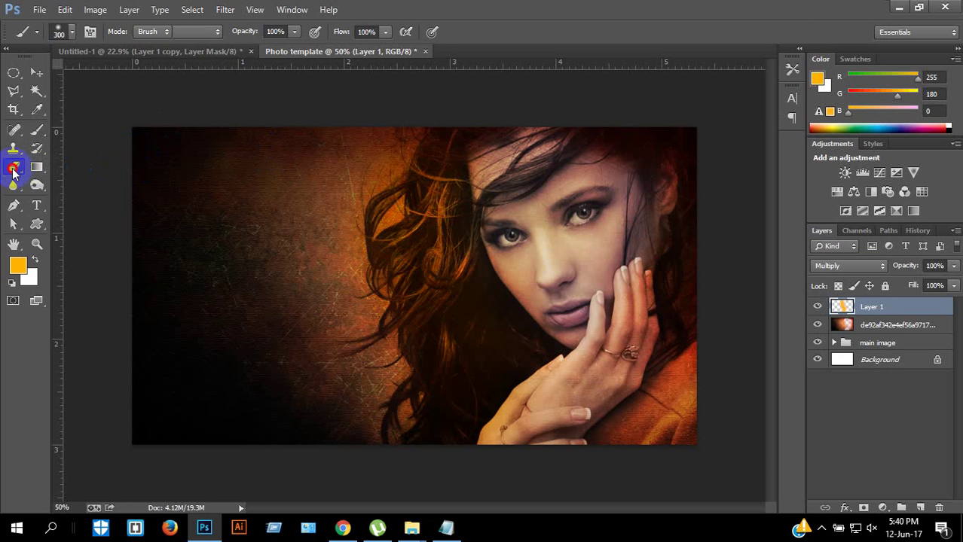
{"action": "left_click", "coordinate": [13, 170]}
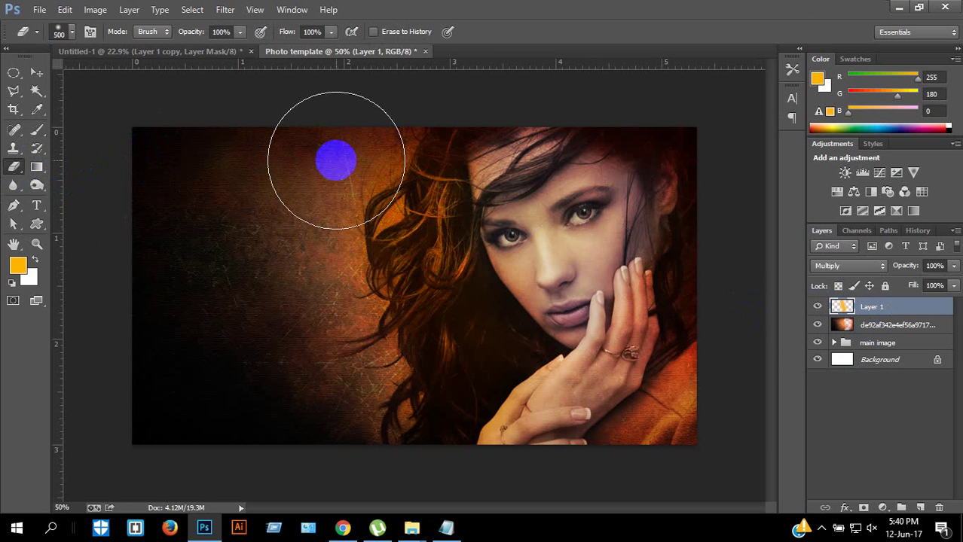
{"action": "key", "text": "bracketleft"}
{"action": "key", "text": "bracketleft"}
{"action": "key", "text": "bracketleft"}
{"action": "mouse_move", "coordinate": [362, 158]}
{"action": "left_mouse_down"}
{"action": "mouse_move", "coordinate": [334, 208]}
{"action": "mouse_move", "coordinate": [348, 349]}
{"action": "mouse_move", "coordinate": [360, 380]}
{"action": "mouse_move", "coordinate": [342, 418]}
{"action": "mouse_move", "coordinate": [275, 387]}
{"action": "left_mouse_up"}
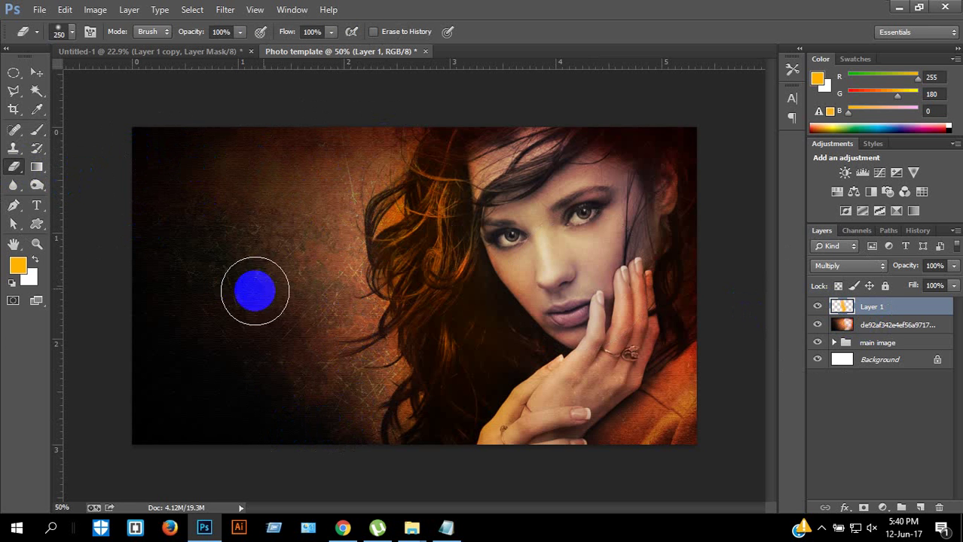
{"action": "left_click_drag", "start_coordinate": [206, 274], "coordinate": [352, 238]}
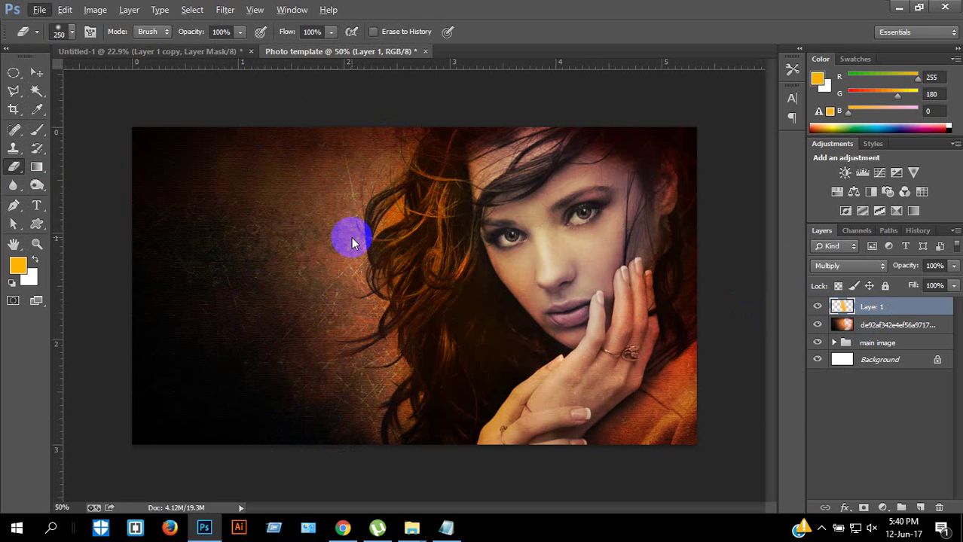
- Place the leaf image eb59a4ba55f8473f97cd0240fd4f19d9.jpg at 42.86% scale so it covers the right half of the canvas
{"action": "key", "text": "alt+f"}
{"action": "key", "text": "l"}
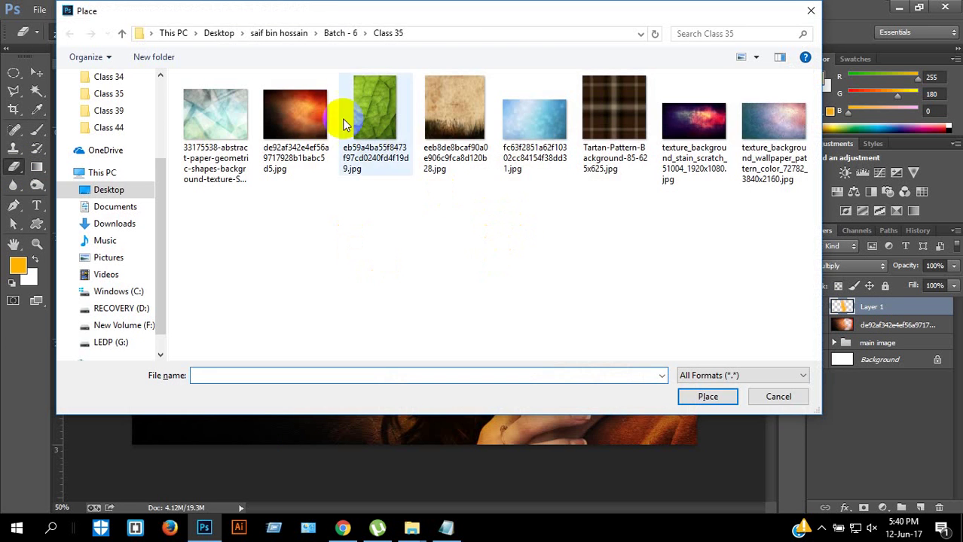
{"action": "left_click", "coordinate": [369, 128]}
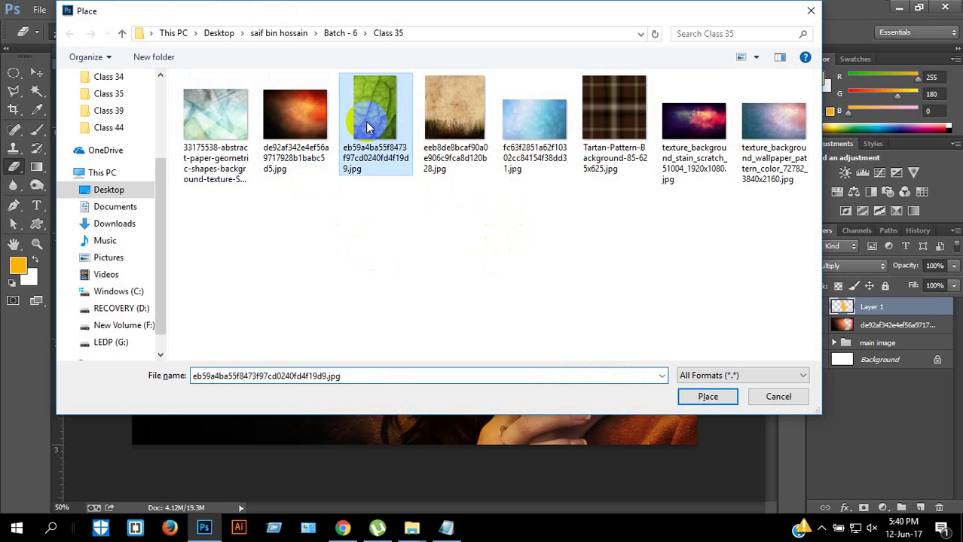
{"action": "double_click", "coordinate": [369, 128]}
{"action": "left_click_drag", "start_coordinate": [512, 262], "coordinate": [666, 285]}
{"action": "left_click_drag", "start_coordinate": [488, 443], "coordinate": [343, 524]}
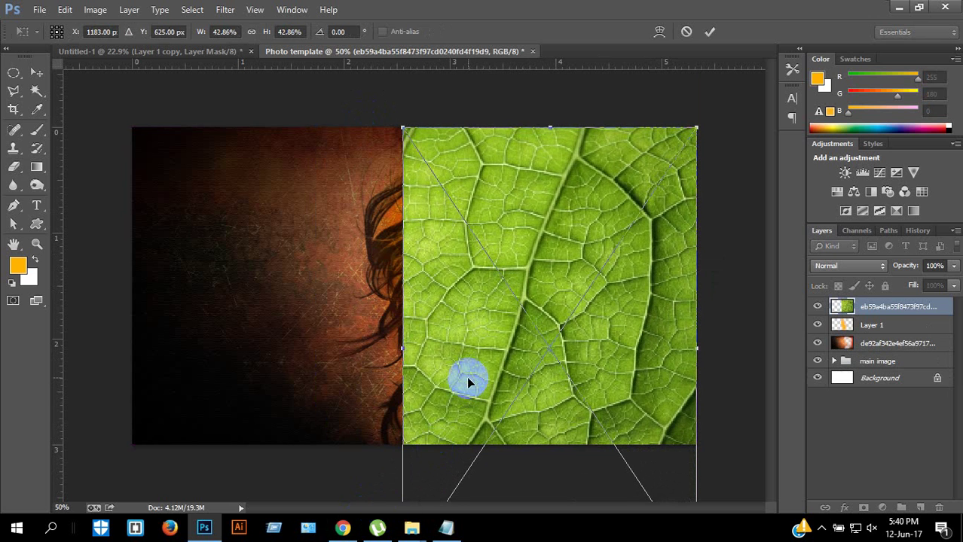
{"action": "mouse_move", "coordinate": [466, 376]}
{"action": "left_mouse_down"}
{"action": "mouse_move", "coordinate": [457, 378]}
{"action": "mouse_move", "coordinate": [467, 378]}
{"action": "left_mouse_up"}
{"action": "left_click", "coordinate": [709, 31]}
{"action": "key", "text": "e"}
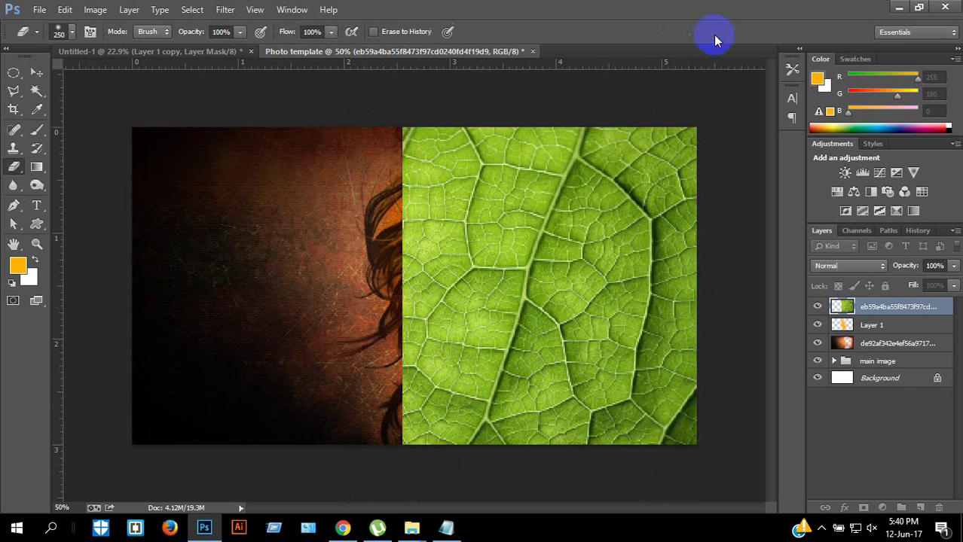
- Rasterize the leaf layer and set its blend mode to Multiply
{"action": "right_click", "coordinate": [896, 307]}
{"action": "left_click", "coordinate": [766, 214]}
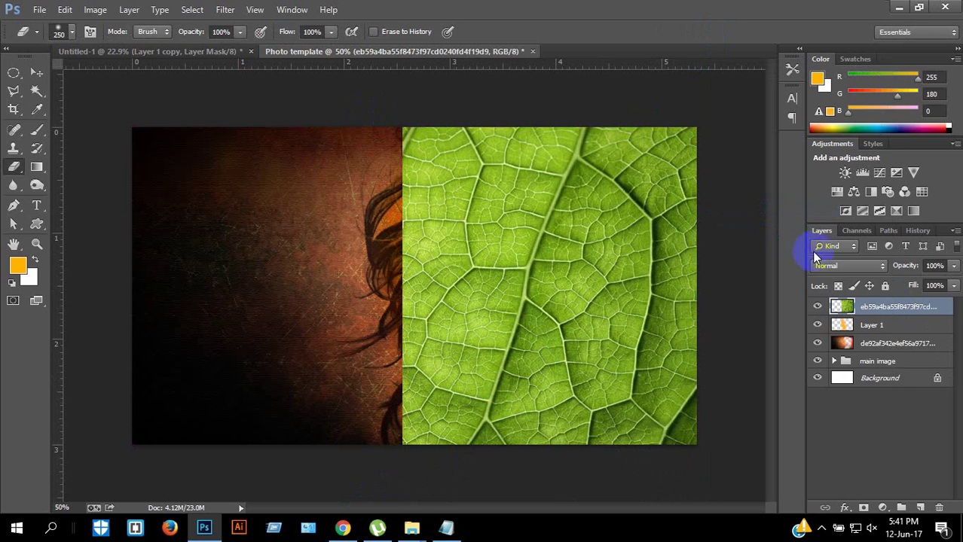
{"action": "left_click", "coordinate": [832, 265]}
{"action": "left_click", "coordinate": [843, 57]}
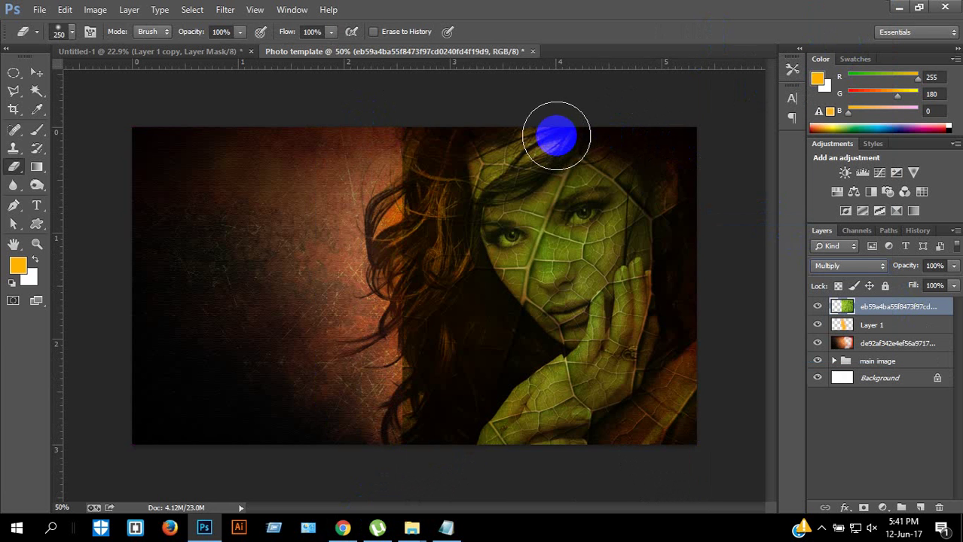
- Move the leaf layer to the canvas's left edge and stretch it to 196.04% width and 153.52% height, covering the whole canvas
{"action": "left_click", "coordinate": [37, 72]}
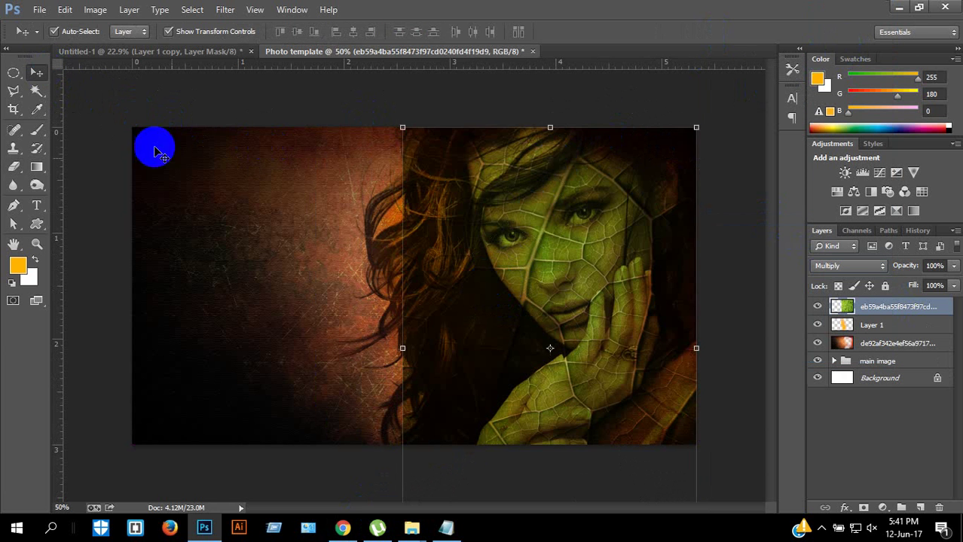
{"action": "left_click_drag", "start_coordinate": [474, 302], "coordinate": [209, 275]}
{"action": "key", "text": "ctrl+minus"}
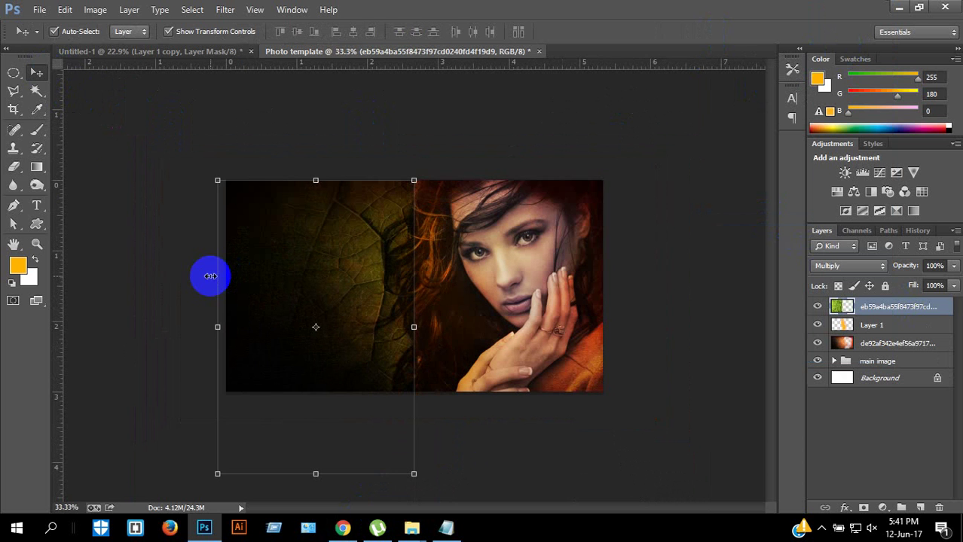
{"action": "left_click_drag", "start_coordinate": [413, 181], "coordinate": [602, 135]}
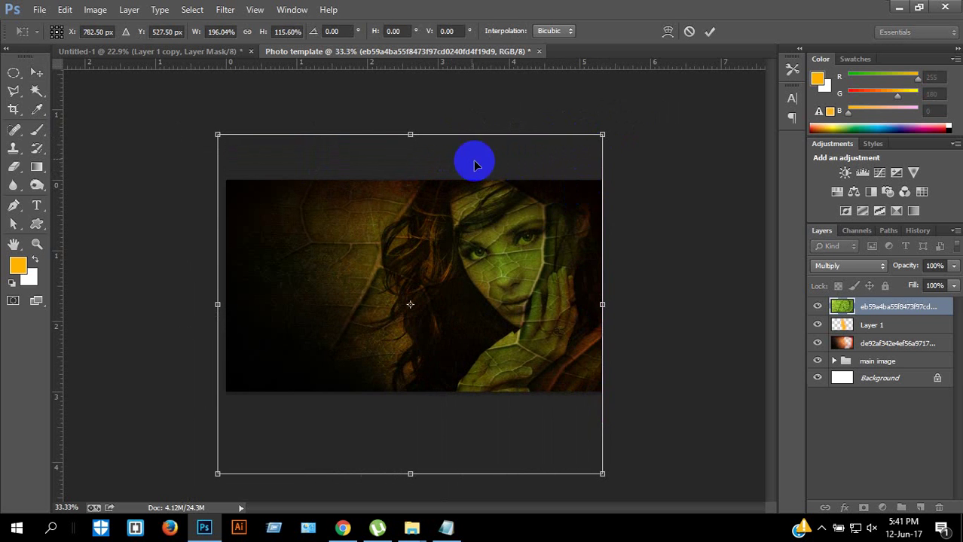
{"action": "left_click_drag", "start_coordinate": [412, 135], "coordinate": [417, 79]}
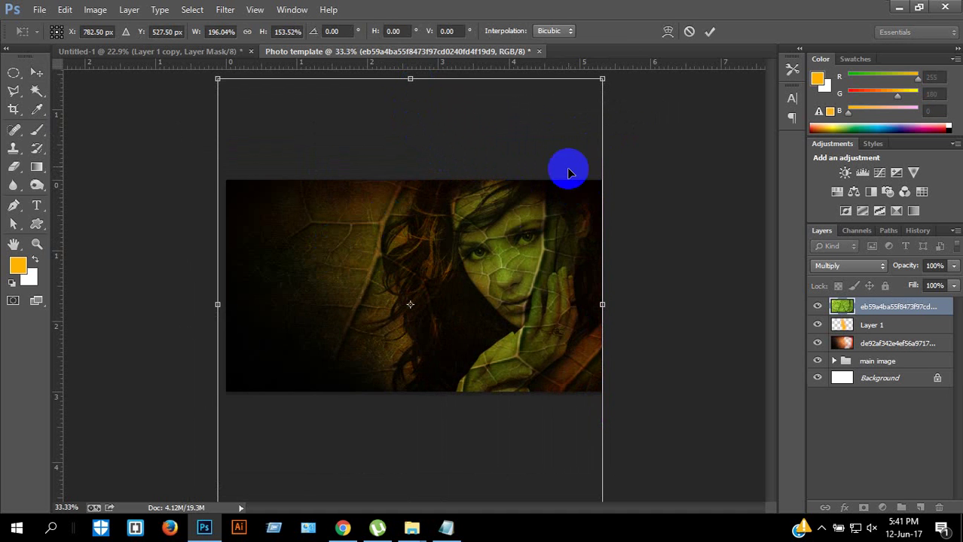
{"action": "left_click", "coordinate": [709, 32]}
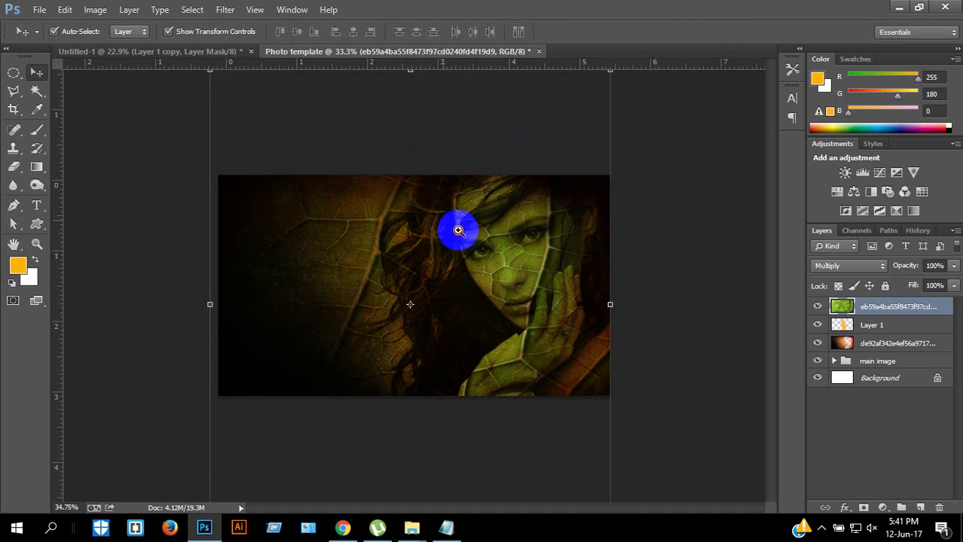
- Try the leaf layer's blend modes from Color Burn through Multiply and Darken, stopping at Normal
{"action": "left_click_drag", "start_coordinate": [458, 226], "coordinate": [483, 256]}
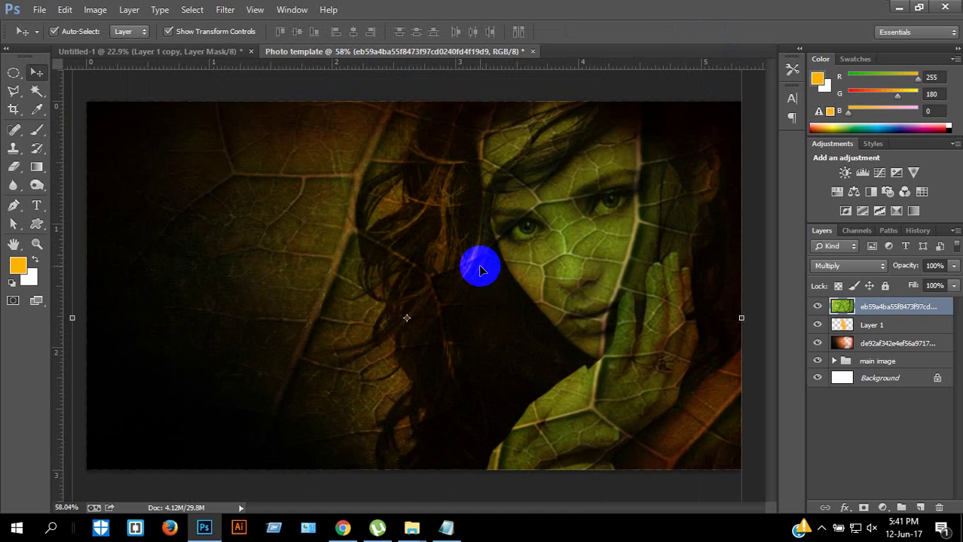
{"action": "key", "text": "ctrl+minus"}
{"action": "key", "text": "ctrl+minus"}
{"action": "left_click", "coordinate": [849, 265]}
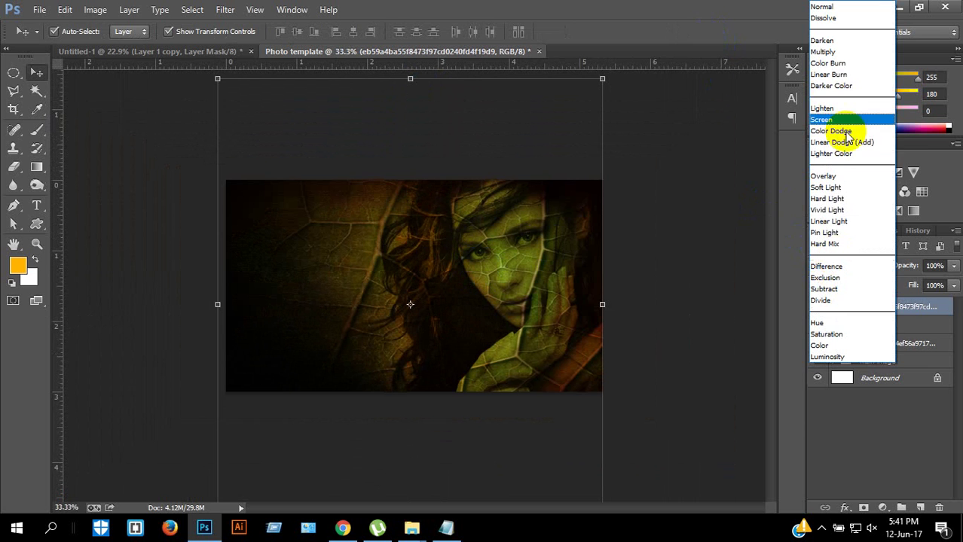
{"action": "left_click", "coordinate": [837, 64]}
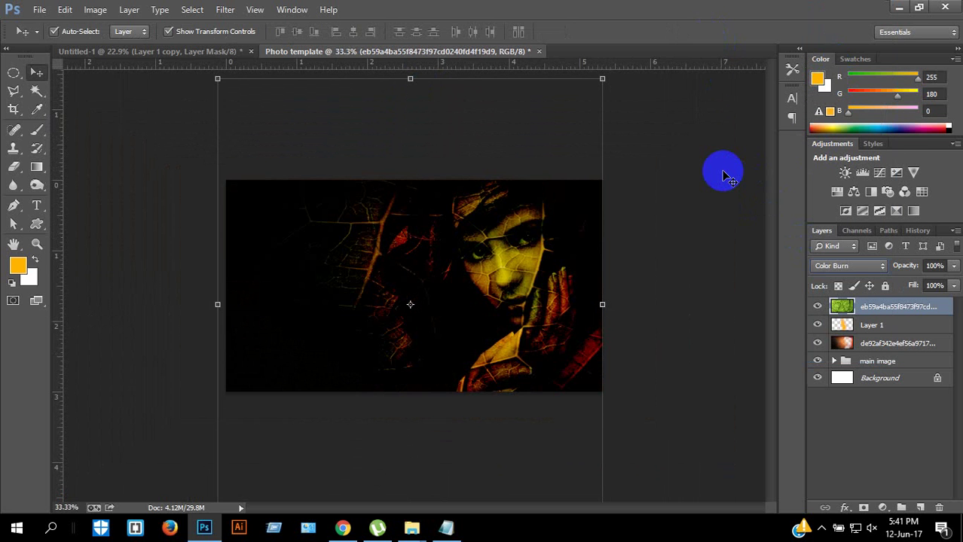
{"action": "key", "text": "Down"}
{"action": "key", "text": "Up"}
{"action": "key", "text": "Up"}
{"action": "key", "text": "Up"}
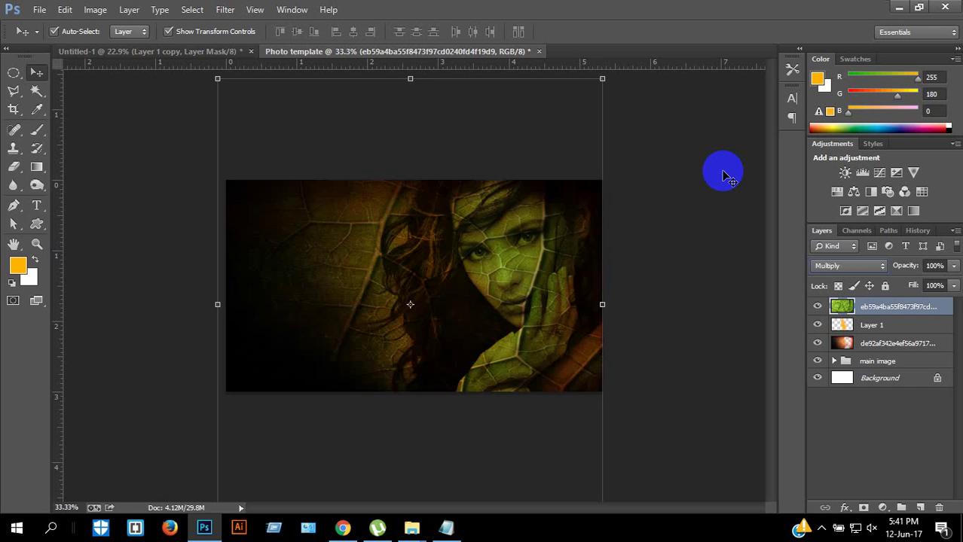
{"action": "key", "text": "Down"}
{"action": "key", "text": "Down"}
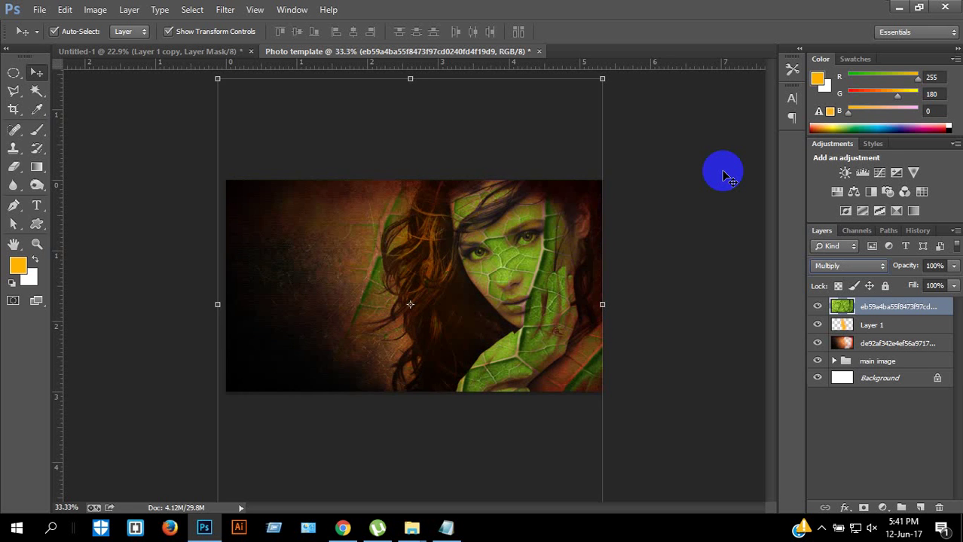
{"action": "key", "text": "Down"}
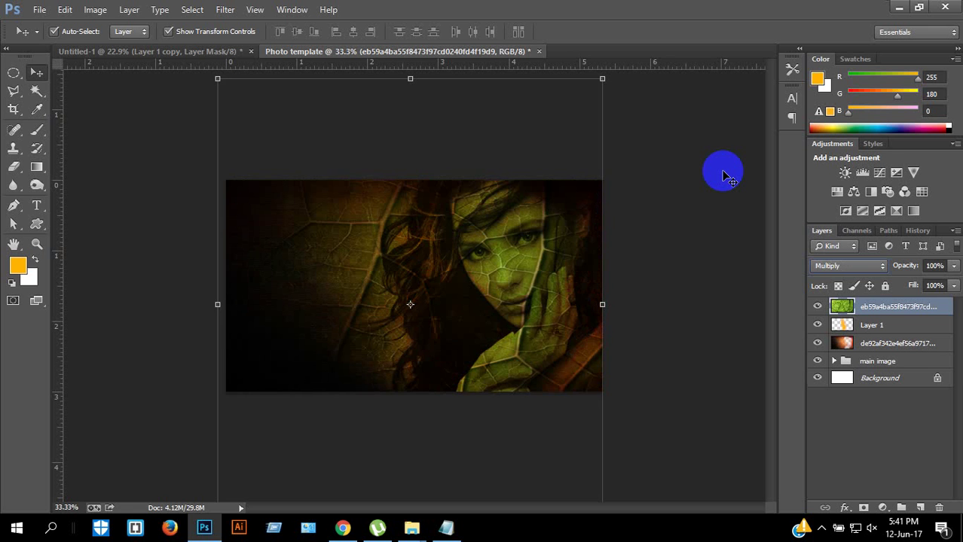
{"action": "key", "text": "Up"}
{"action": "key", "text": "Up"}
{"action": "key", "text": "Up"}
{"action": "key", "text": "Up"}
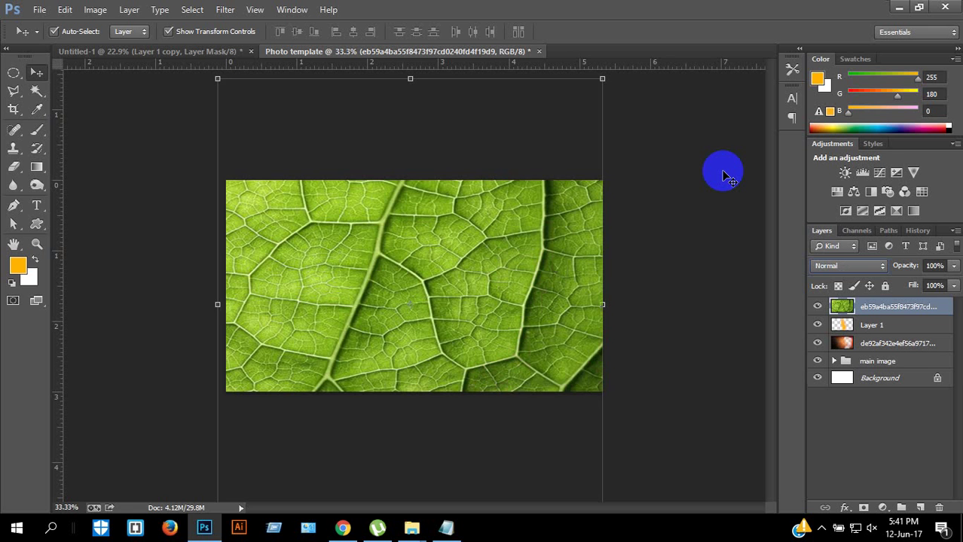
- Try the leaf layer's darkening blend modes through Darker Color, stopping at Color Burn
{"action": "key", "text": "Down"}
{"action": "key", "text": "Down"}
{"action": "key", "text": "Down"}
{"action": "key", "text": "Down"}
{"action": "key", "text": "Down"}
{"action": "key", "text": "Down"}
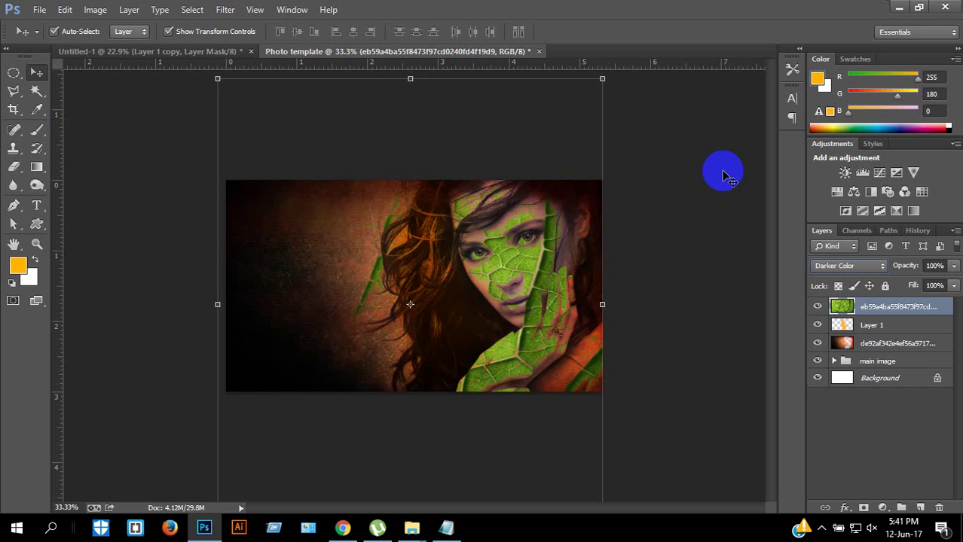
{"action": "key", "text": "Down"}
{"action": "key", "text": "Down"}
{"action": "key", "text": "Up"}
{"action": "key", "text": "Up"}
{"action": "key", "text": "Up"}
{"action": "key", "text": "Up"}
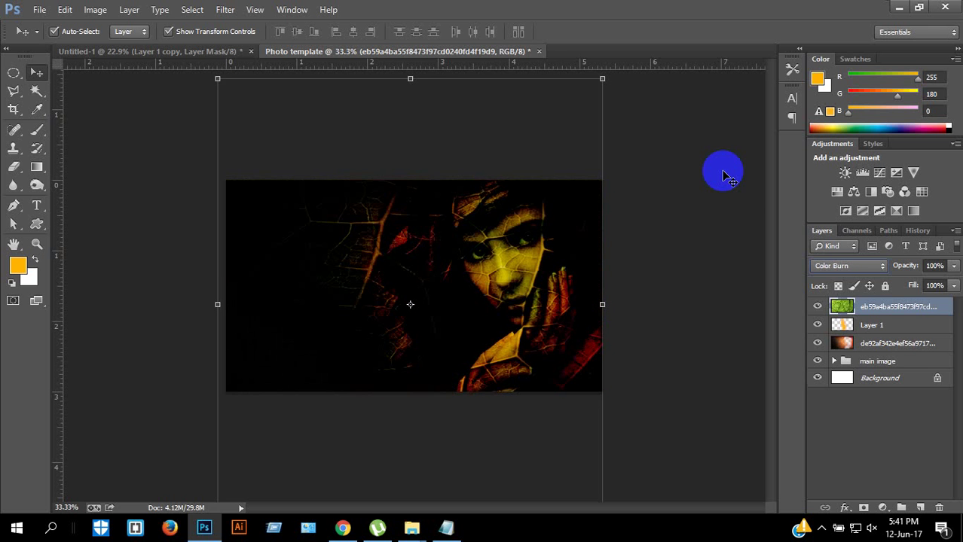
- Return the leaf layer's blend mode to Normal and invert its colors
{"action": "left_click", "coordinate": [872, 267]}
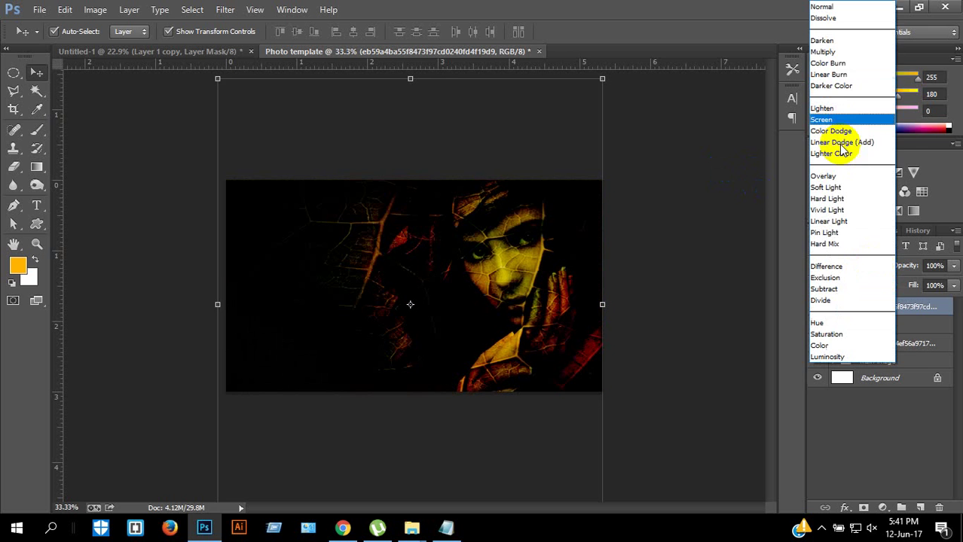
{"action": "left_click", "coordinate": [826, 8]}
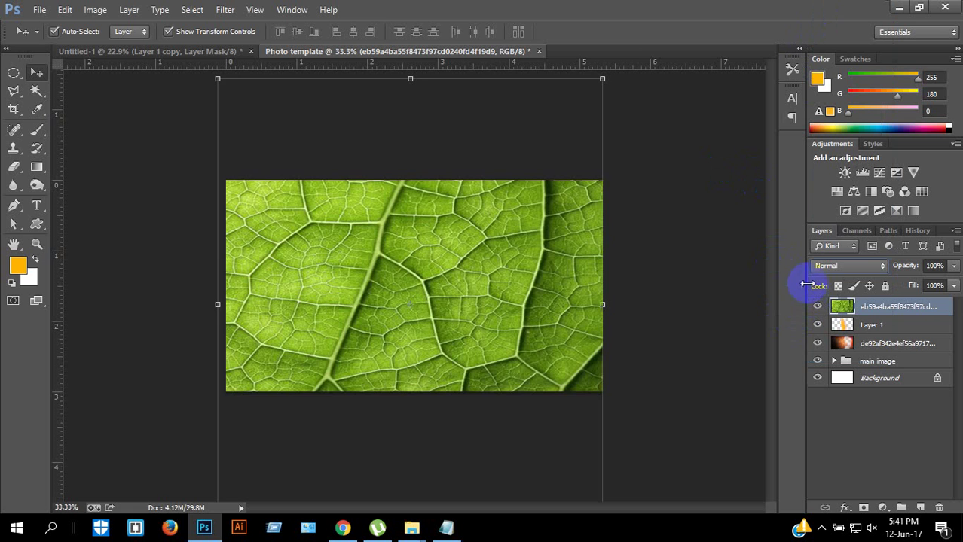
{"action": "key", "text": "ctrl+i"}
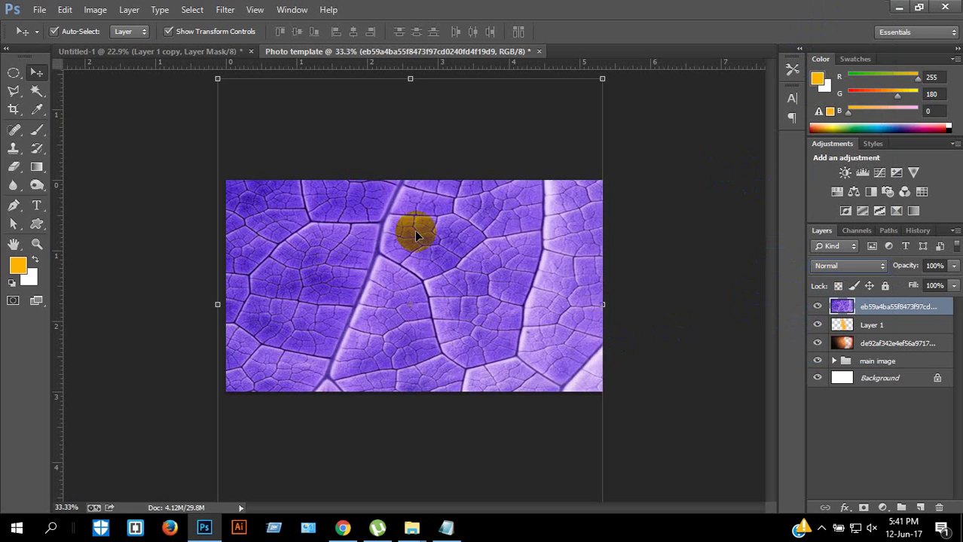
- Try the Color blend mode on the inverted leaf layer and compare the picture with the layer hidden and shown
{"action": "left_click", "coordinate": [824, 267]}
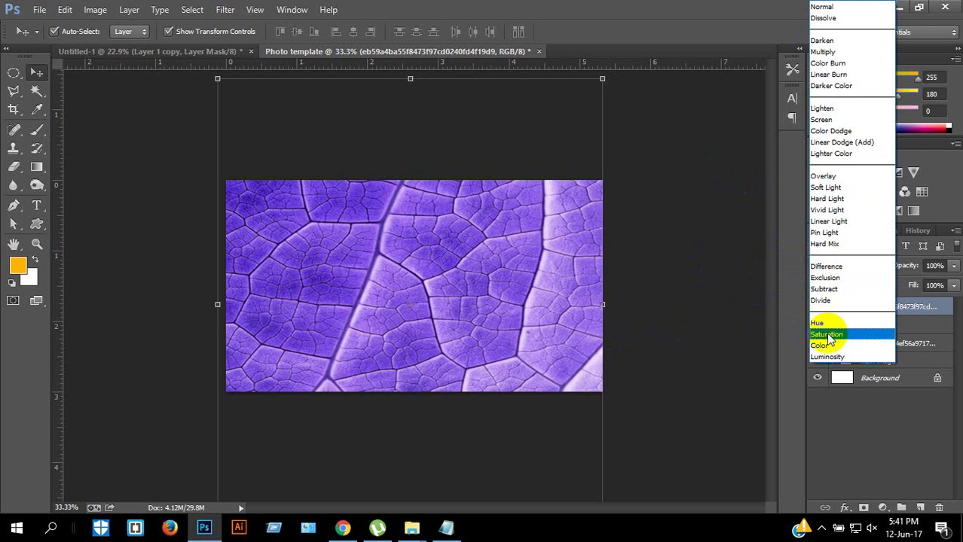
{"action": "left_click", "coordinate": [826, 346]}
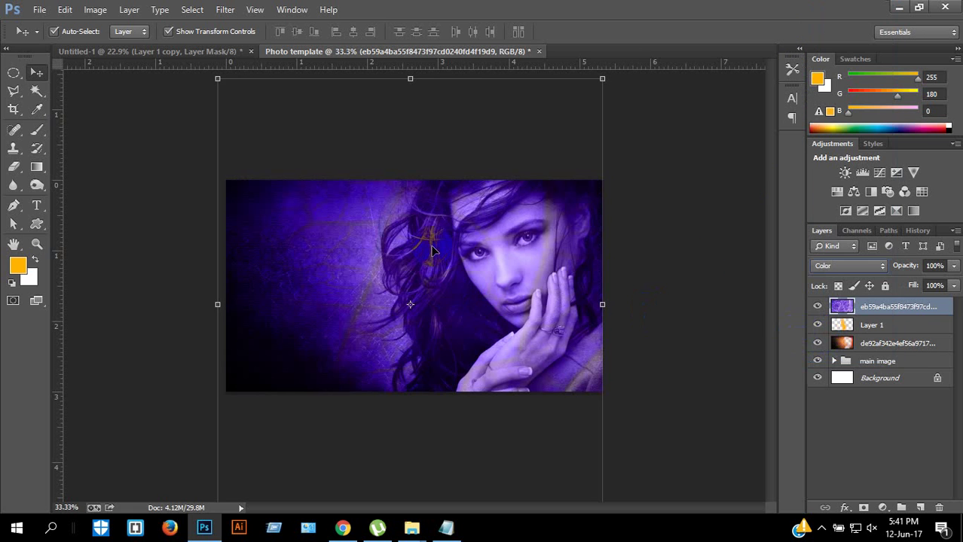
{"action": "left_click_drag", "start_coordinate": [470, 260], "coordinate": [501, 294]}
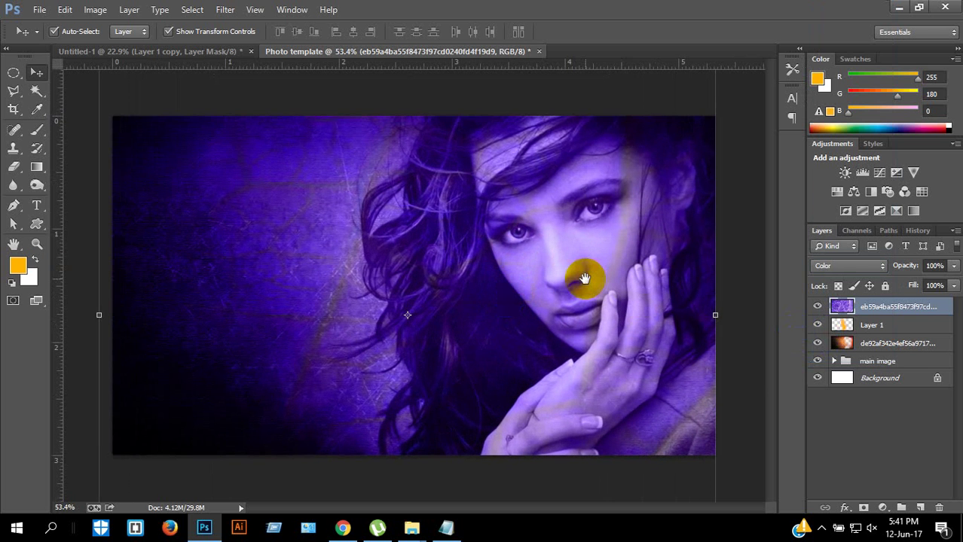
{"action": "scroll", "coordinate": [584, 277], "scroll_direction": "up", "scroll_amount": 1}
{"action": "scroll", "coordinate": [584, 278], "scroll_direction": "down", "scroll_amount": 1}
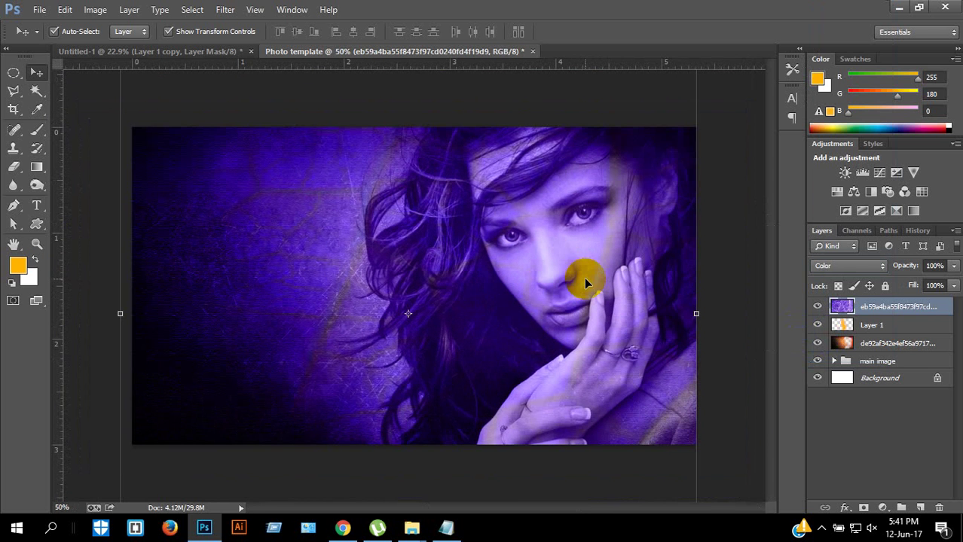
{"action": "left_click", "coordinate": [817, 307]}
{"action": "left_click", "coordinate": [817, 307]}
- Try the inverted leaf layer's blend modes from Color back through Divide and Difference to Hard Light
{"action": "left_click", "coordinate": [839, 265]}
{"action": "left_click", "coordinate": [835, 344]}
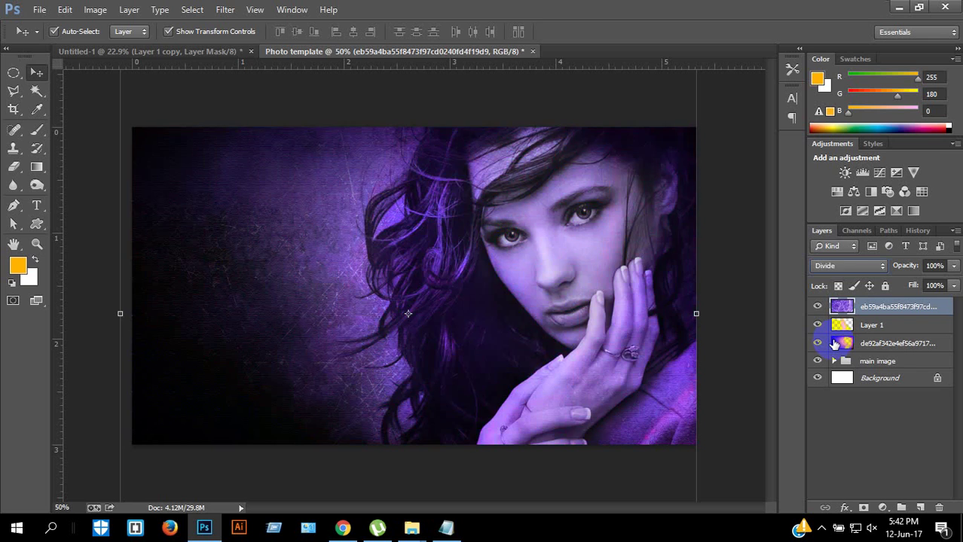
{"action": "key", "text": "Down"}
{"action": "key", "text": "Up"}
{"action": "key", "text": "Up"}
{"action": "key", "text": "Up"}
{"action": "key", "text": "Up"}
{"action": "key", "text": "Up"}
{"action": "key", "text": "Up"}
{"action": "key", "text": "Up"}
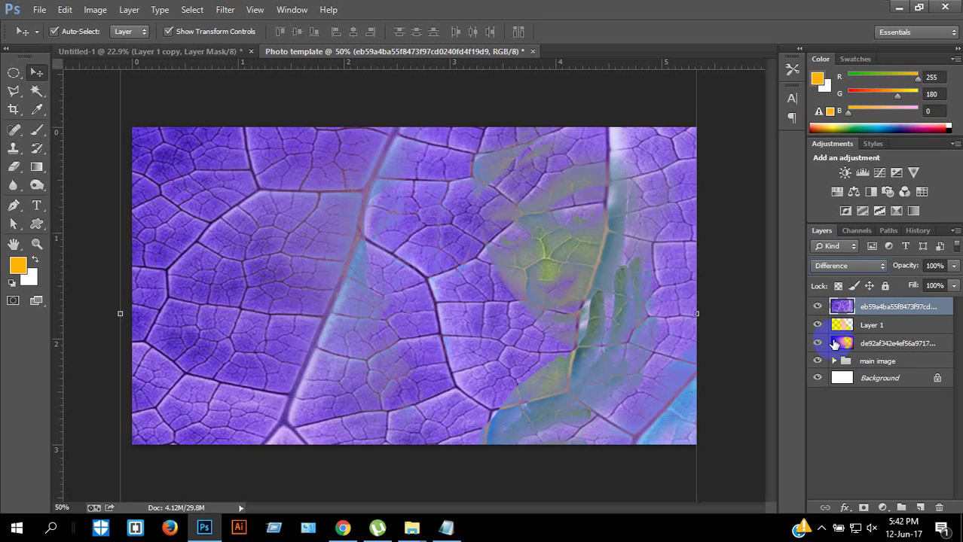
{"action": "key", "text": "Up"}
{"action": "key", "text": "Up"}
{"action": "key", "text": "Up"}
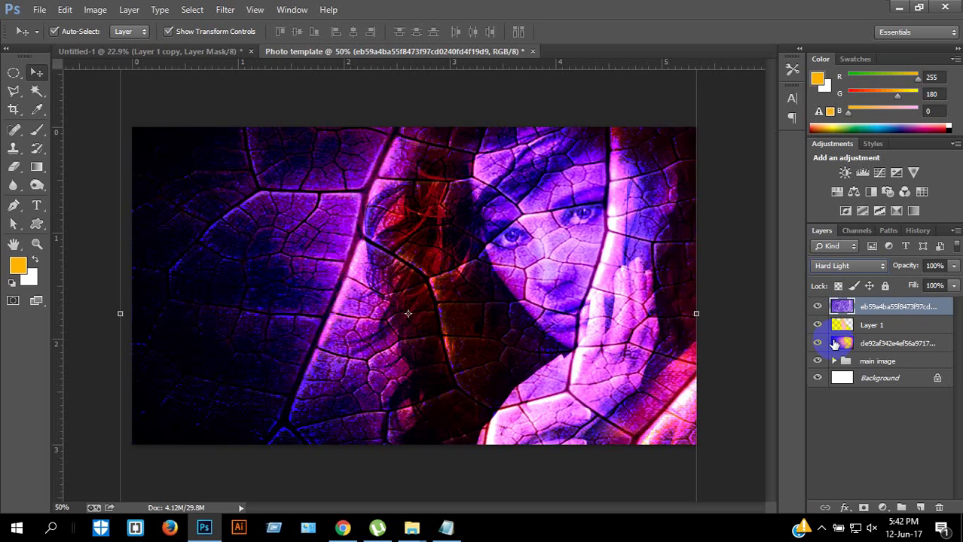
- Try the inverted leaf layer's blend modes from Soft Light back through Color Dodge and Color Burn, stopping at Normal
{"action": "key", "text": "Down"}
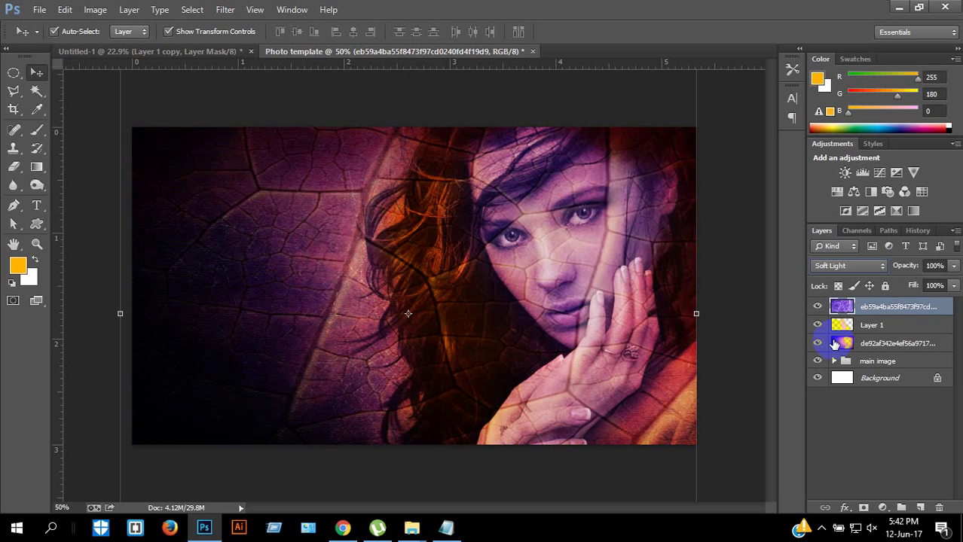
{"action": "key", "text": "Up"}
{"action": "key", "text": "Up"}
{"action": "key", "text": "Up"}
{"action": "key", "text": "Up"}
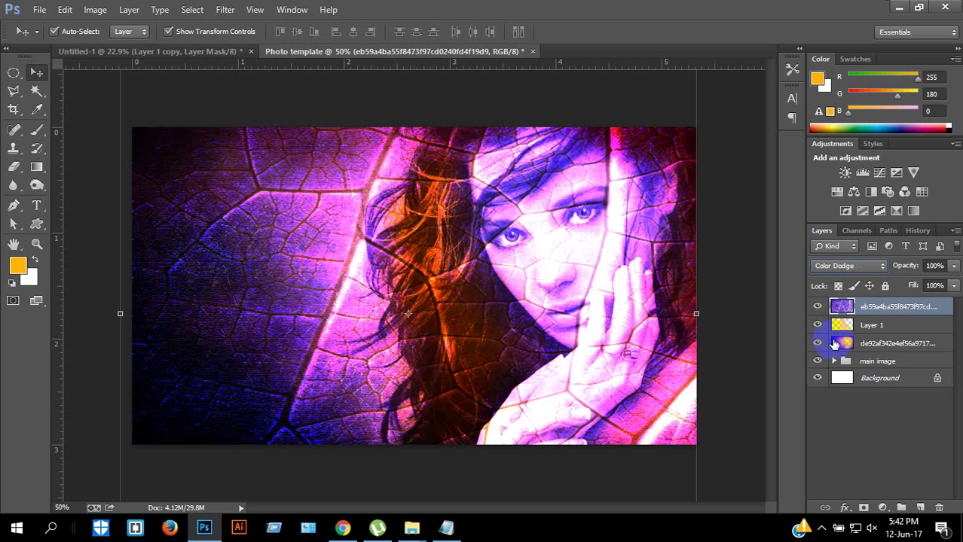
{"action": "key", "text": "Up"}
{"action": "key", "text": "Up"}
{"action": "key", "text": "Up"}
{"action": "key", "text": "Up"}
{"action": "key", "text": "Up"}
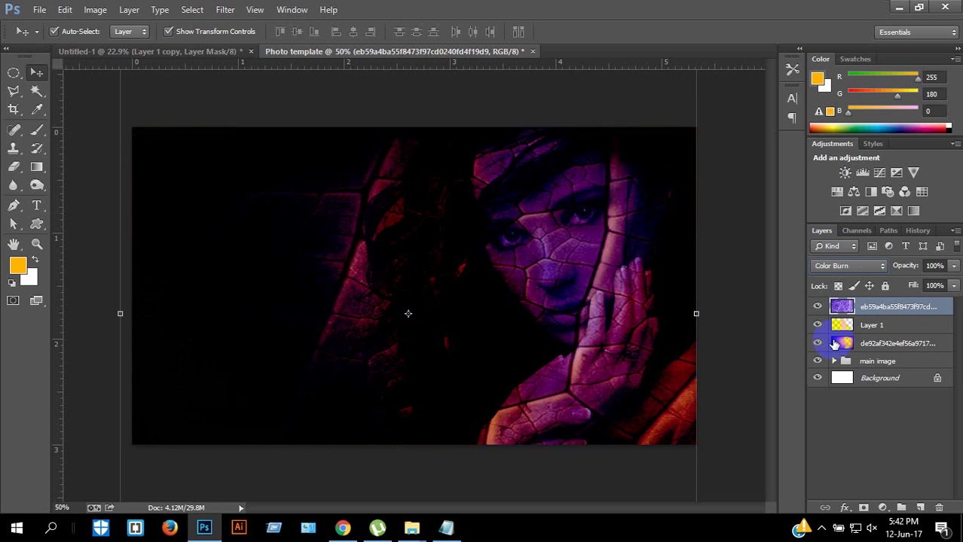
{"action": "key", "text": "Up"}
{"action": "key", "text": "Up"}
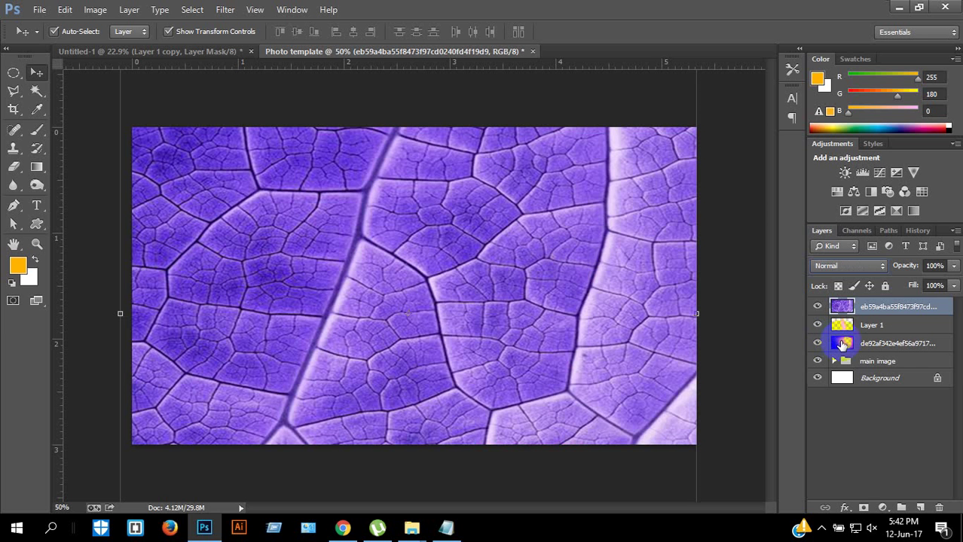
- Set the inverted leaf layer's blend mode to Saturation, try shifting the layer over the portrait, and undo the move
{"action": "left_click", "coordinate": [870, 265]}
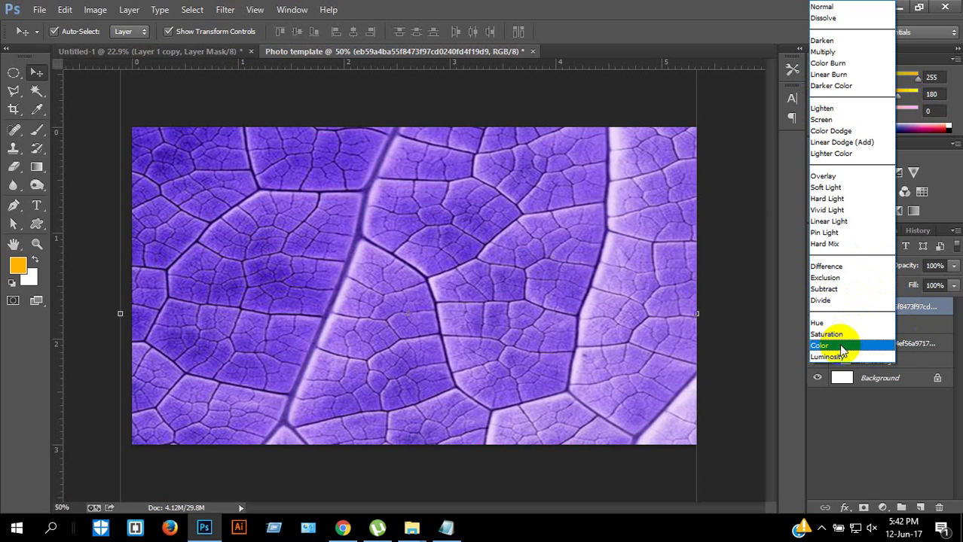
{"action": "left_click", "coordinate": [844, 340]}
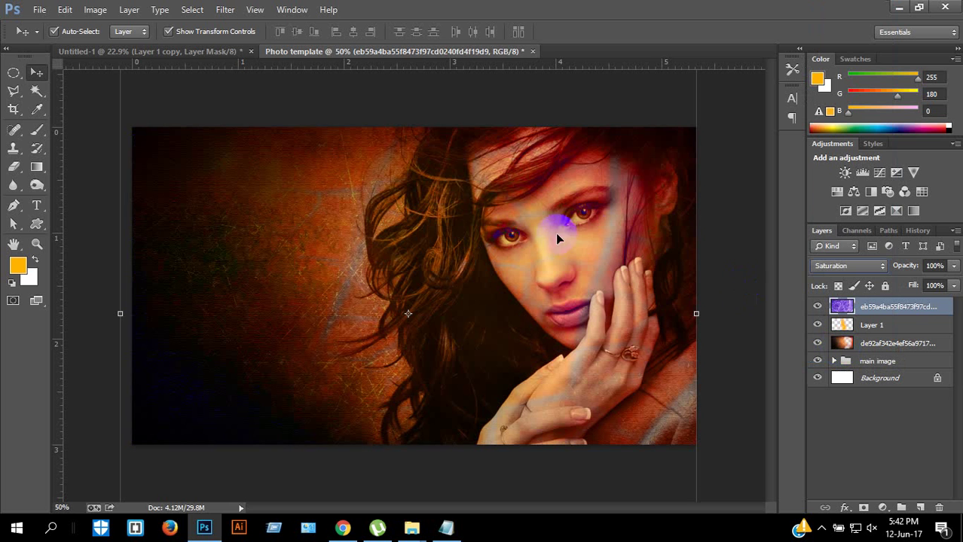
{"action": "left_click_drag", "start_coordinate": [483, 190], "coordinate": [514, 211]}
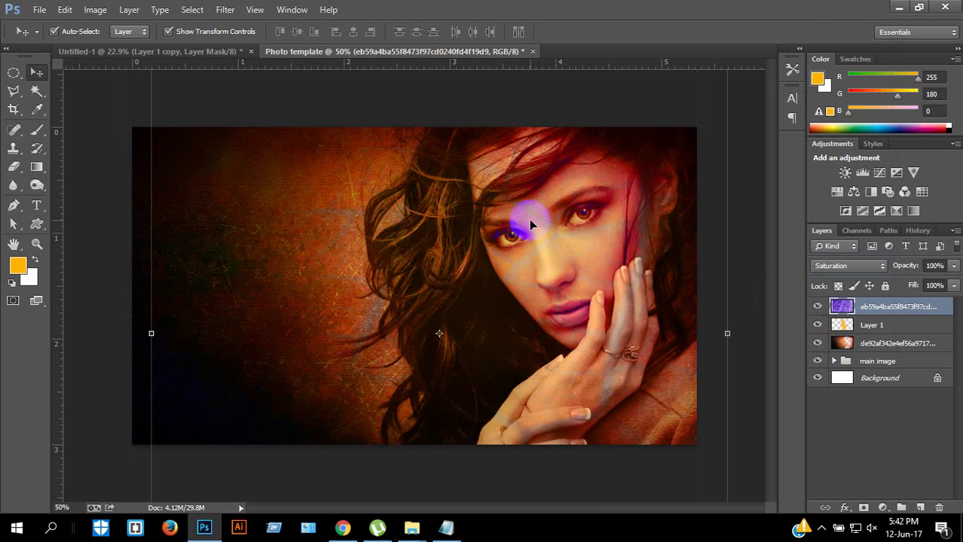
{"action": "key", "text": "ctrl+z"}
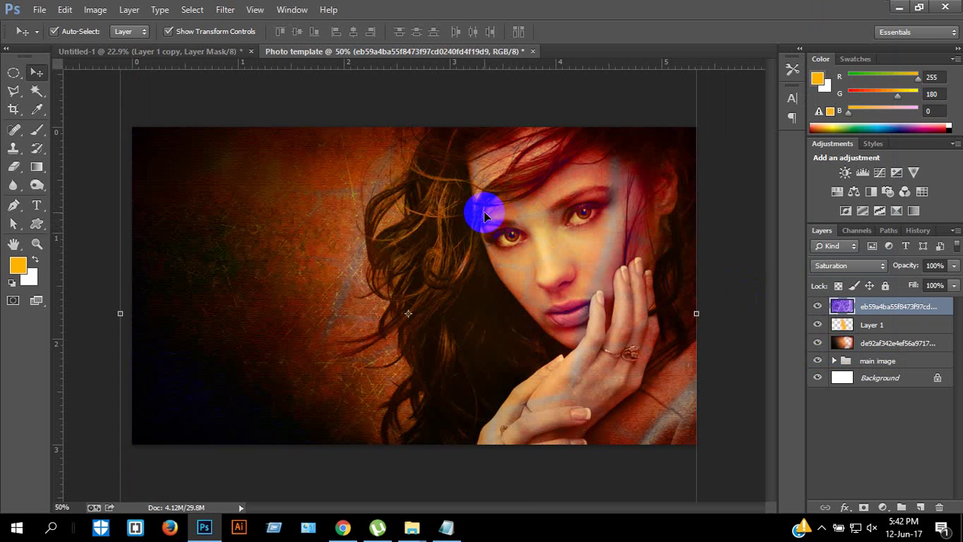
- Crop the image to the full canvas selection to trim the layer overhang, and deselect
{"action": "key", "text": "ctrl+a"}
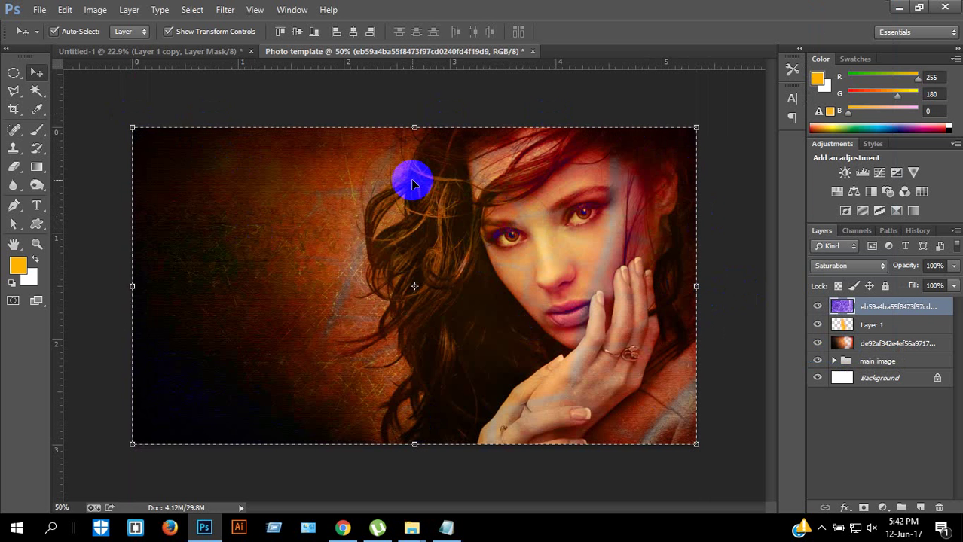
{"action": "key", "text": "alt+i"}
{"action": "key", "text": "p"}
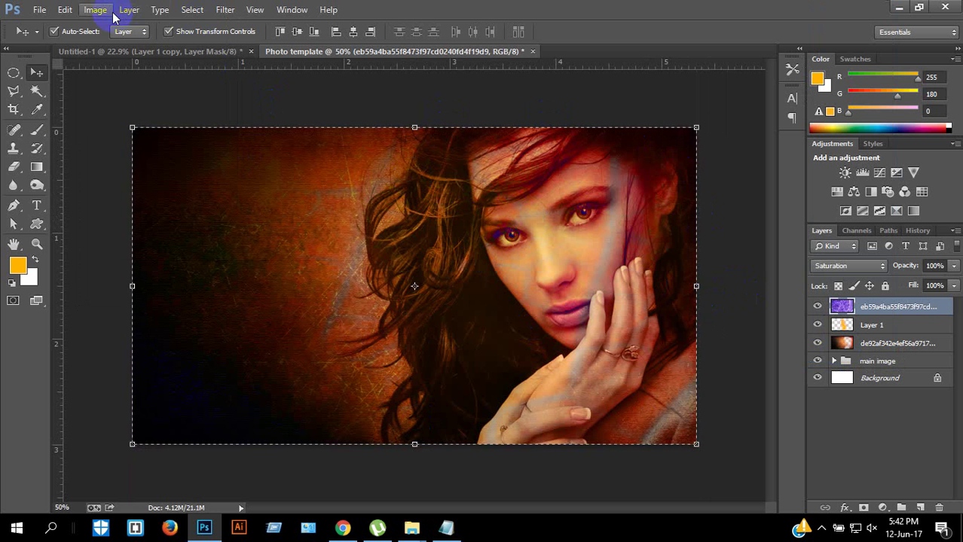
{"action": "left_click", "coordinate": [95, 9]}
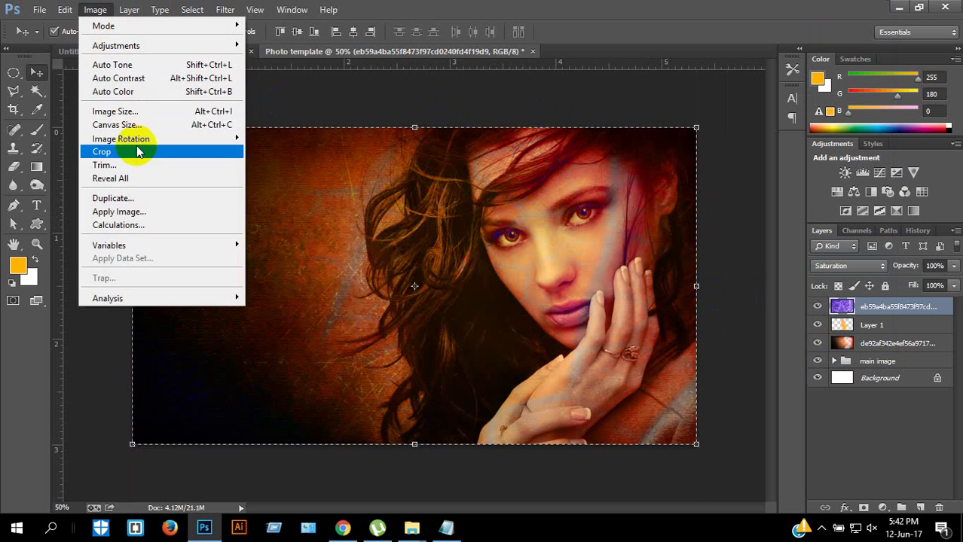
{"action": "left_click", "coordinate": [13, 73]}
{"action": "left_click", "coordinate": [359, 273]}
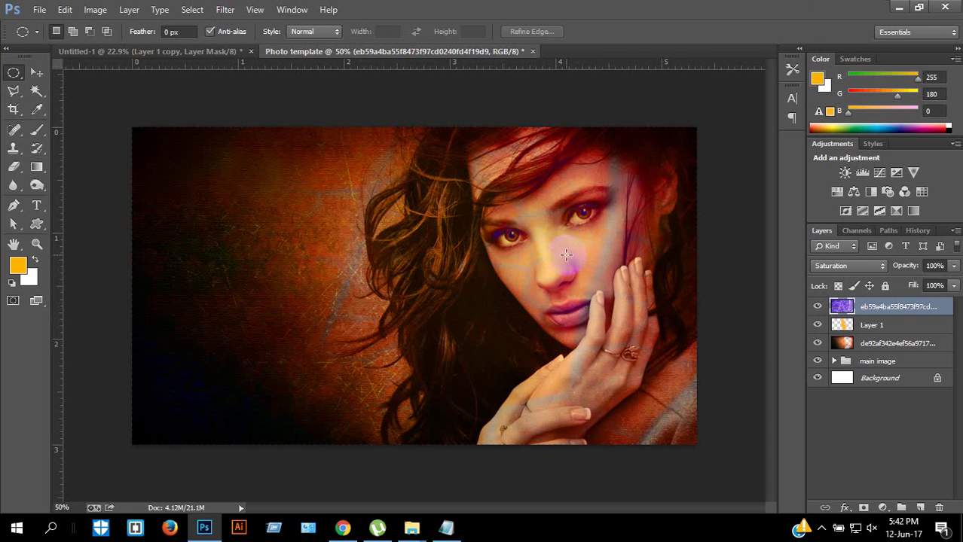
- Compare the woman's face close up with the inverted leaf layer hidden and shown
{"action": "left_click_drag", "start_coordinate": [584, 252], "coordinate": [642, 299]}
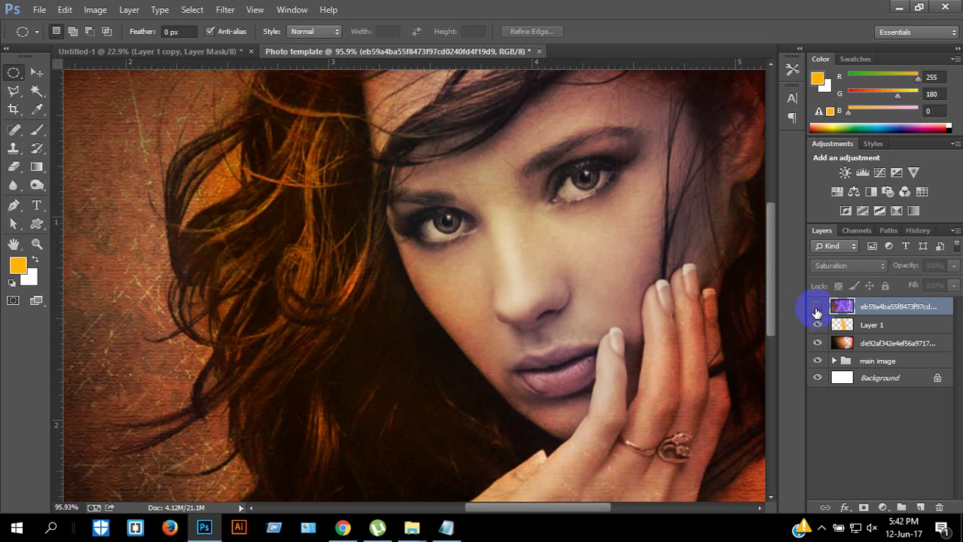
{"action": "left_click", "coordinate": [817, 309]}
{"action": "left_click", "coordinate": [816, 308]}
{"action": "left_click", "coordinate": [816, 309]}
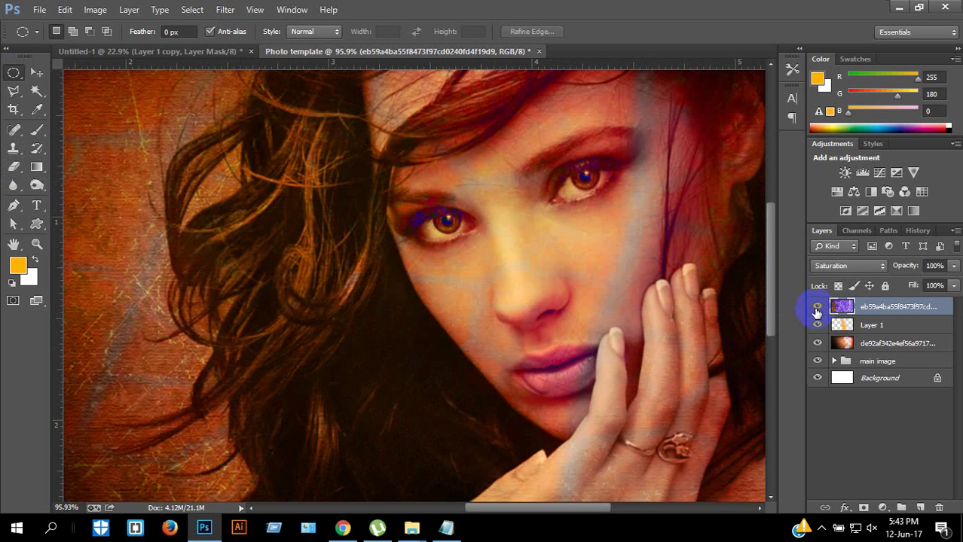
- Erase the inverted leaf layer over both eyes with a 45 px eraser to restore their natural color
{"action": "left_click_drag", "start_coordinate": [547, 221], "coordinate": [582, 256]}
{"action": "key", "text": "e"}
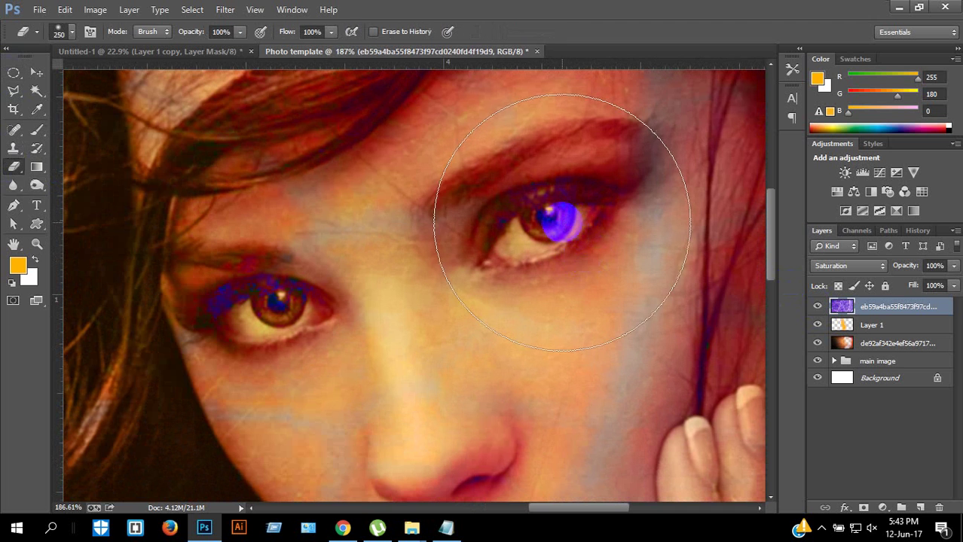
{"action": "key", "text": "bracketleft"}
{"action": "key", "text": "bracketleft"}
{"action": "key", "text": "bracketleft"}
{"action": "key", "text": "bracketleft"}
{"action": "key", "text": "bracketleft"}
{"action": "key", "text": "bracketleft"}
{"action": "key", "text": "bracketleft"}
{"action": "key", "text": "bracketleft"}
{"action": "key", "text": "bracketleft"}
{"action": "key", "text": "bracketleft"}
{"action": "key", "text": "bracketleft"}
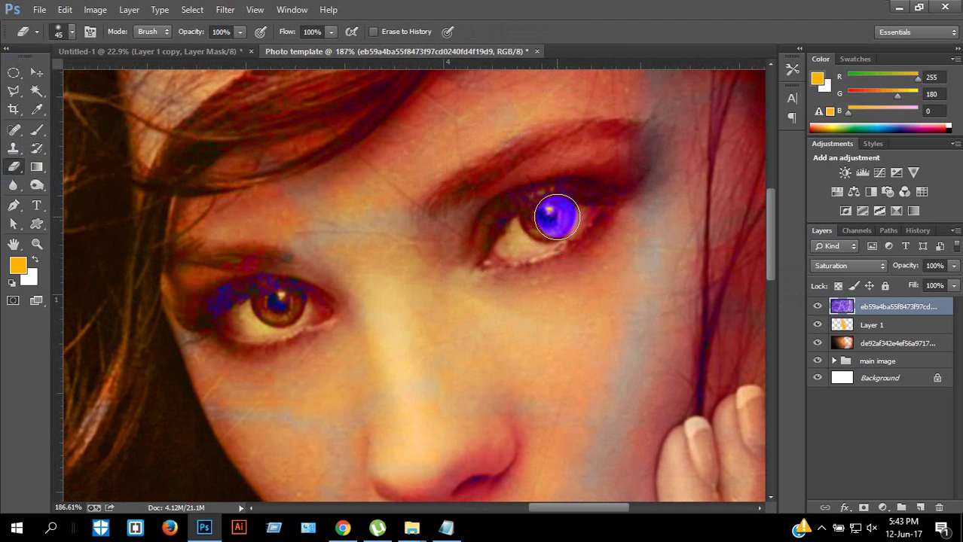
{"action": "mouse_move", "coordinate": [554, 214]}
{"action": "left_mouse_down"}
{"action": "mouse_move", "coordinate": [528, 233]}
{"action": "mouse_move", "coordinate": [554, 208]}
{"action": "mouse_move", "coordinate": [519, 224]}
{"action": "mouse_move", "coordinate": [497, 249]}
{"action": "mouse_move", "coordinate": [585, 208]}
{"action": "mouse_move", "coordinate": [527, 220]}
{"action": "left_mouse_up"}
{"action": "mouse_move", "coordinate": [305, 275]}
{"action": "left_mouse_down"}
{"action": "mouse_move", "coordinate": [275, 305]}
{"action": "mouse_move", "coordinate": [295, 313]}
{"action": "mouse_move", "coordinate": [240, 305]}
{"action": "mouse_move", "coordinate": [213, 327]}
{"action": "mouse_move", "coordinate": [286, 308]}
{"action": "mouse_move", "coordinate": [287, 320]}
{"action": "mouse_move", "coordinate": [263, 326]}
{"action": "mouse_move", "coordinate": [176, 262]}
{"action": "left_mouse_up"}
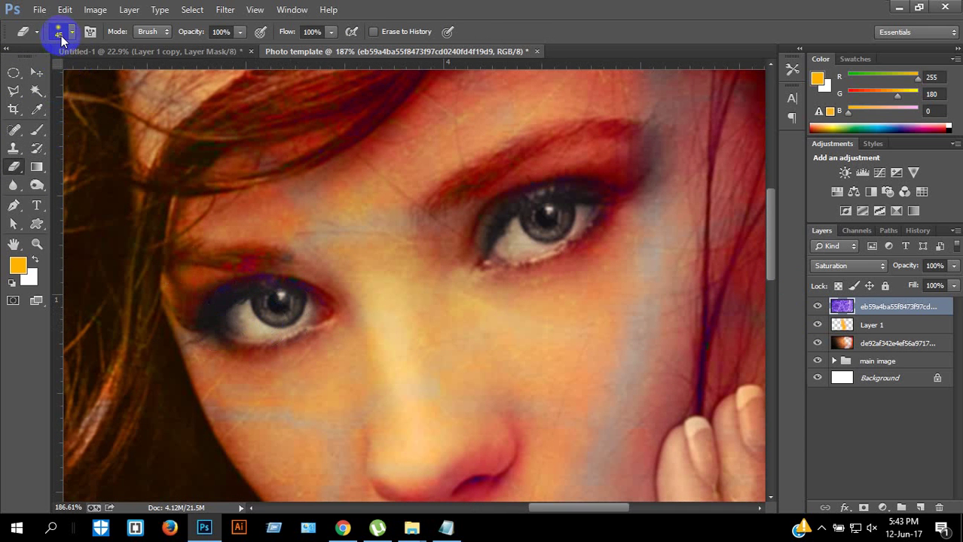
{"action": "mouse_move", "coordinate": [238, 306]}
{"action": "left_mouse_down"}
{"action": "mouse_move", "coordinate": [300, 307]}
{"action": "mouse_move", "coordinate": [229, 321]}
{"action": "left_mouse_up"}
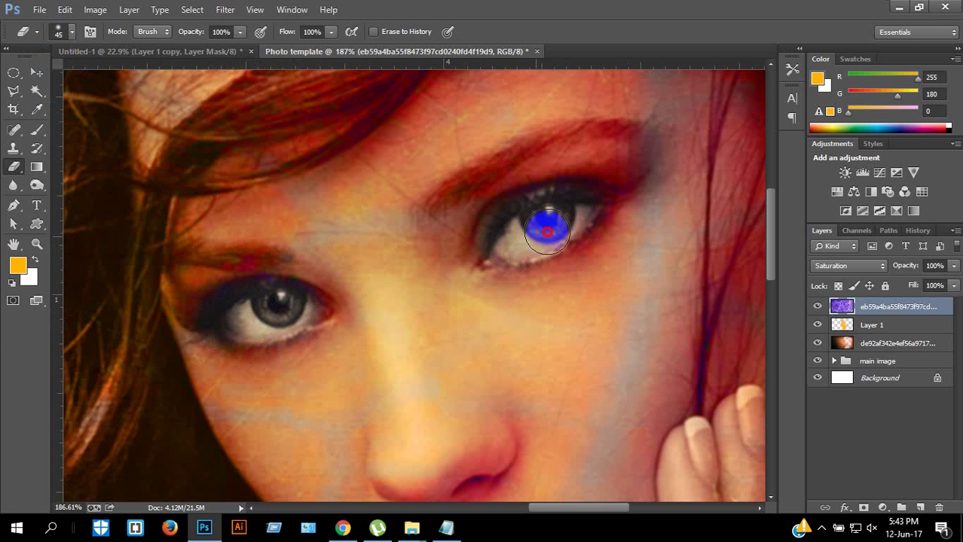
{"action": "key", "text": "ctrl+0"}
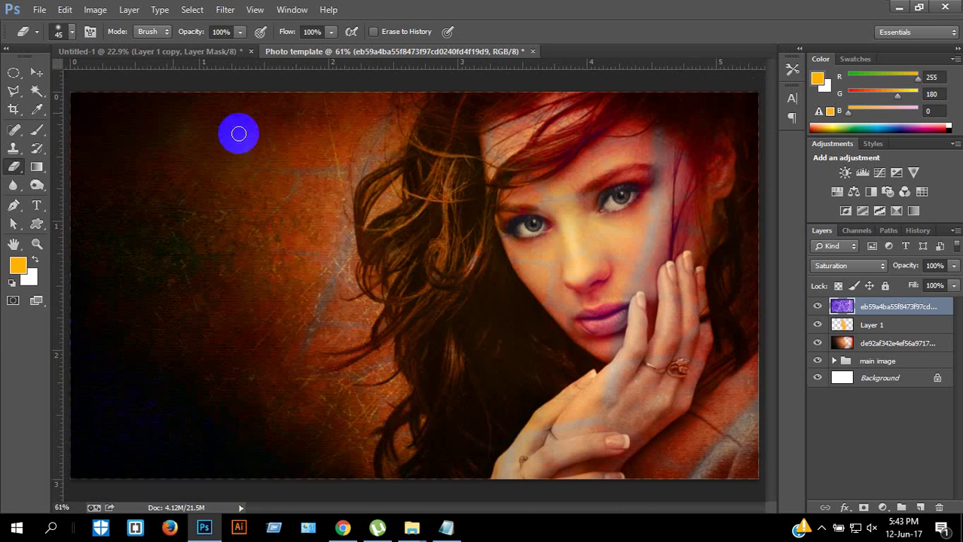
{"action": "left_click", "coordinate": [13, 73]}
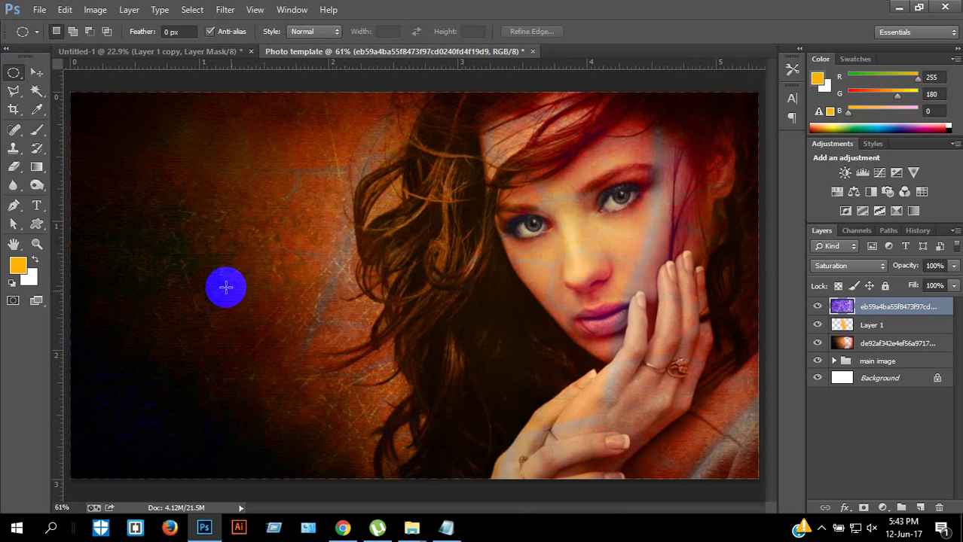
{"action": "left_click", "coordinate": [817, 325]}
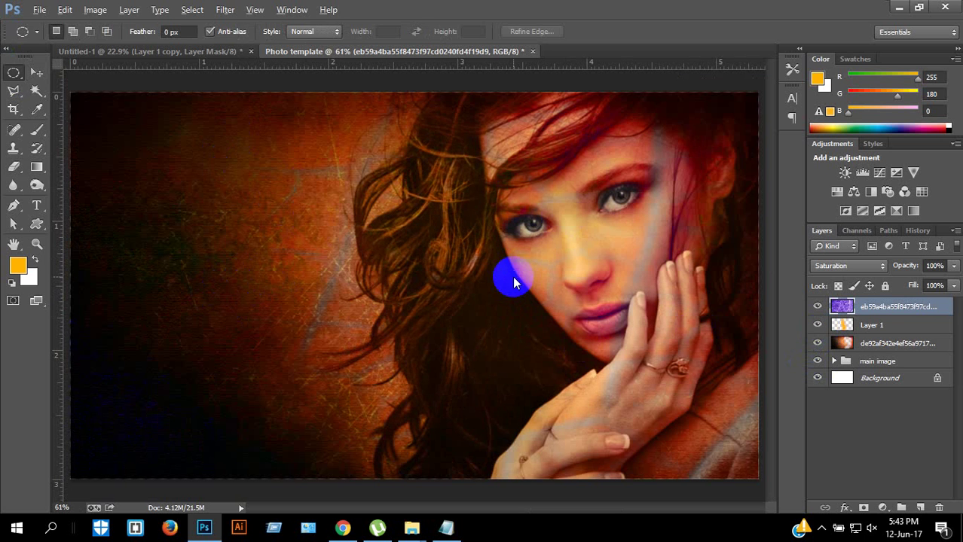
- Place the grass texture eeb8de8bcaf90a0e906c9fca8d120b28.jpg against the canvas's left edge and rasterize its layer
{"action": "key", "text": "alt+f"}
{"action": "key", "text": "l"}
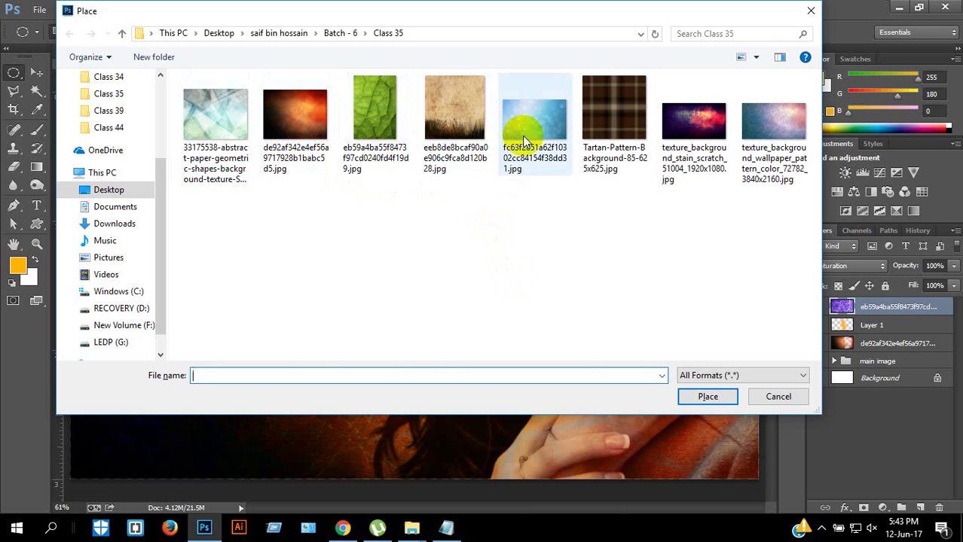
{"action": "double_click", "coordinate": [441, 119]}
{"action": "key", "text": "ctrl+minus"}
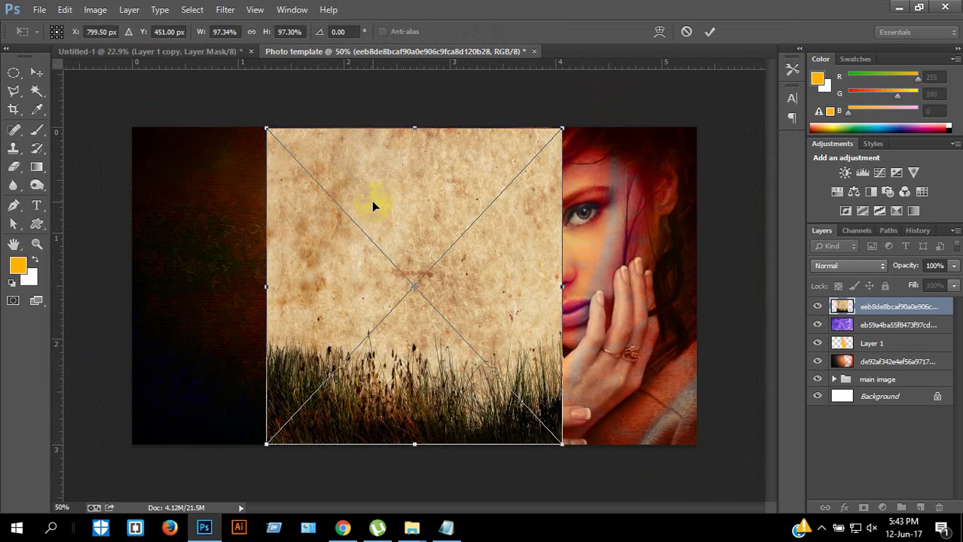
{"action": "left_click_drag", "start_coordinate": [469, 218], "coordinate": [343, 222]}
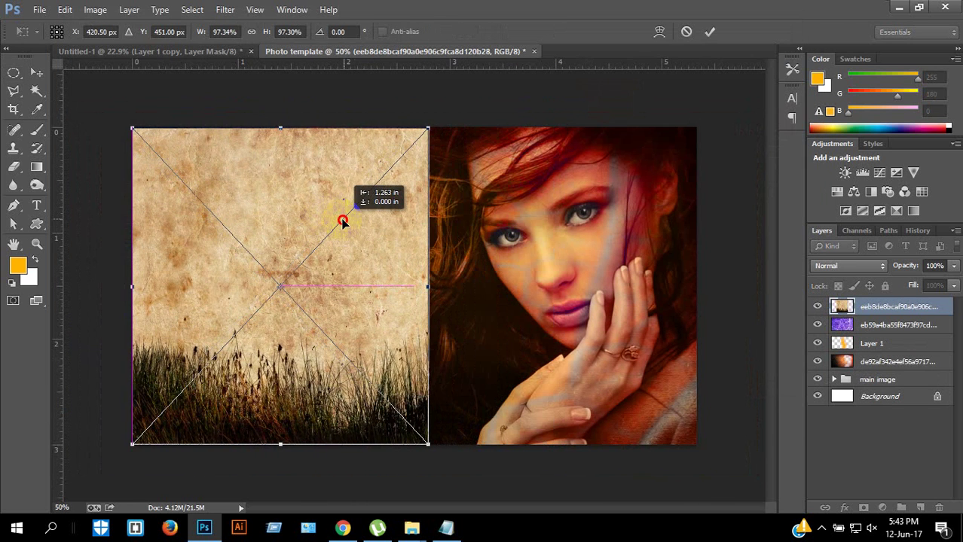
{"action": "left_click", "coordinate": [722, 33]}
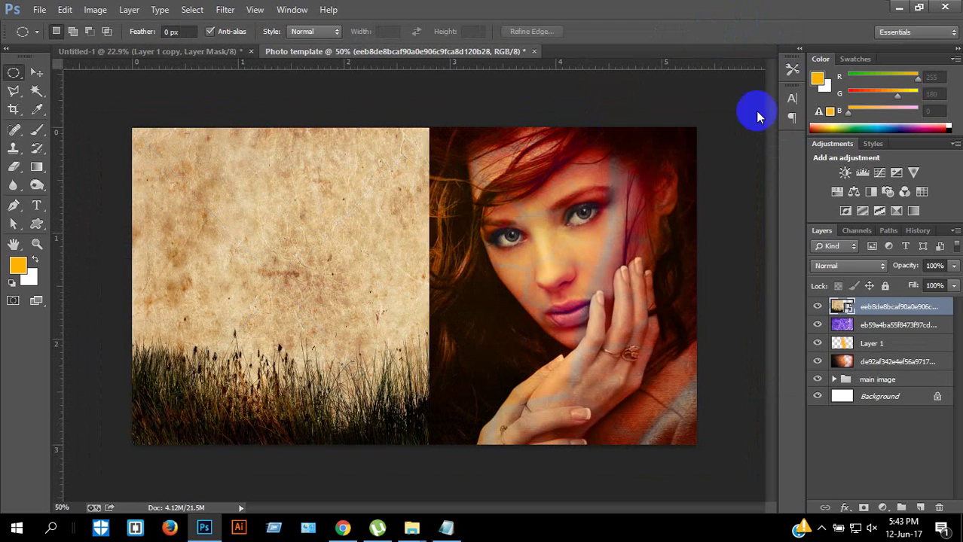
{"action": "right_click", "coordinate": [876, 301]}
{"action": "left_click", "coordinate": [767, 212]}
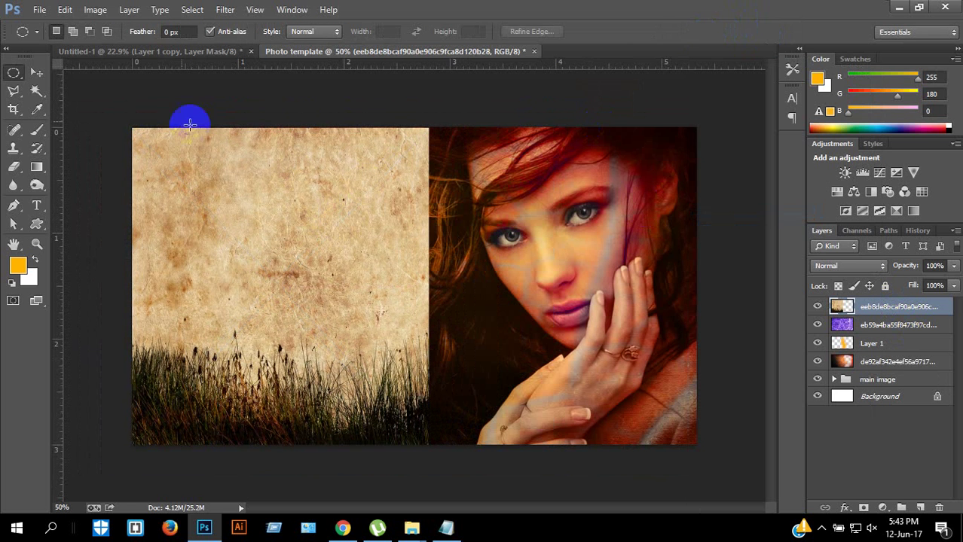
- Duplicate the grass texture toward the right and blend the seam by erasing the copy's left edge with a 200 px eraser
{"action": "key", "text": "v"}
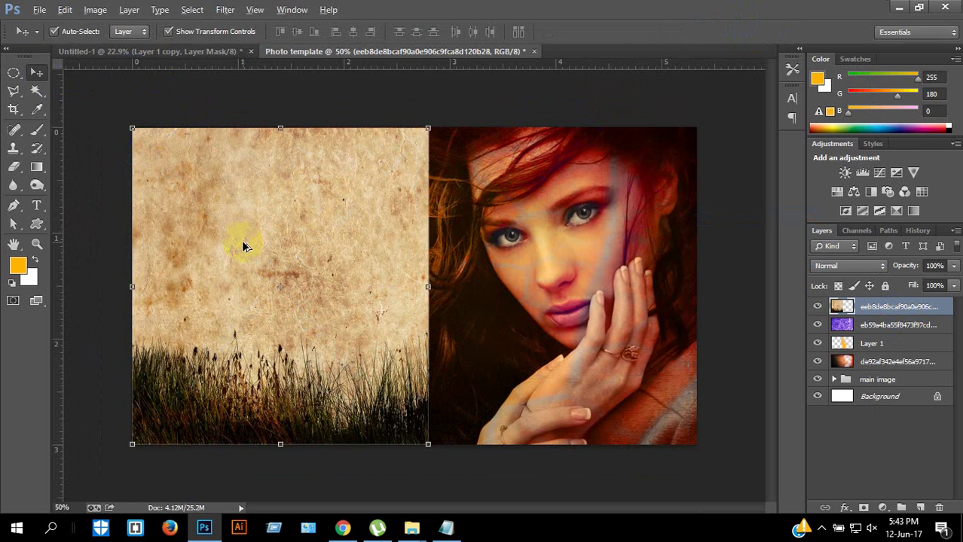
{"action": "left_click_drag", "start_coordinate": [242, 246], "coordinate": [412, 287]}
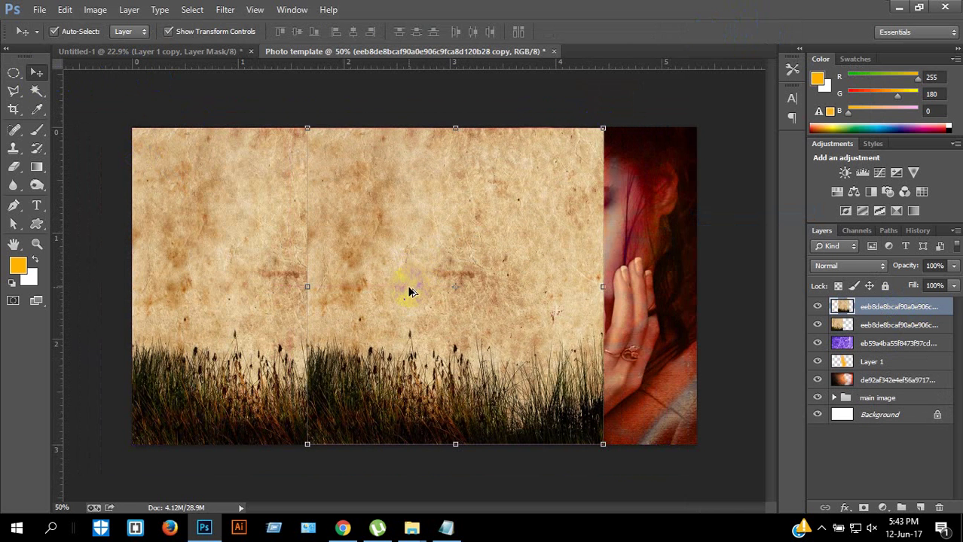
{"action": "key", "text": "e"}
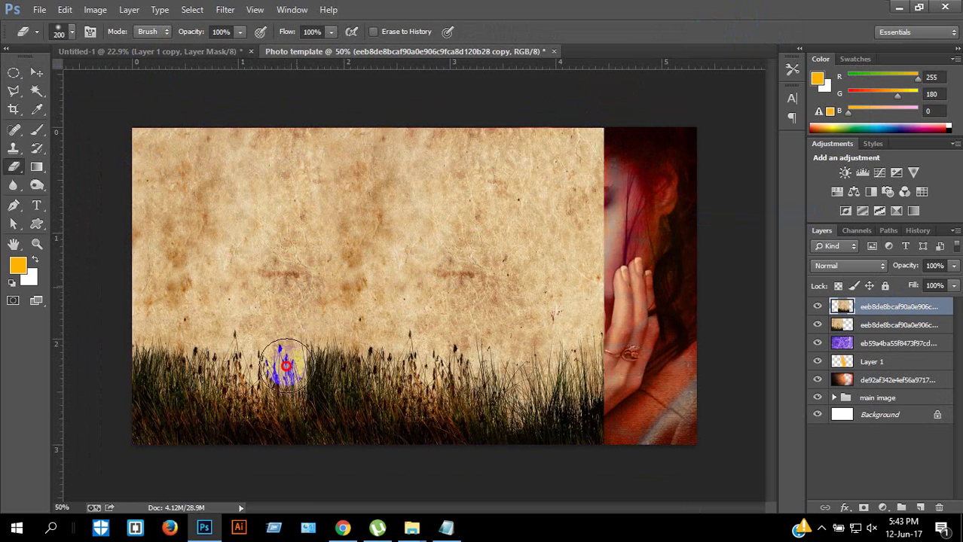
{"action": "left_click_drag", "start_coordinate": [285, 367], "coordinate": [295, 443]}
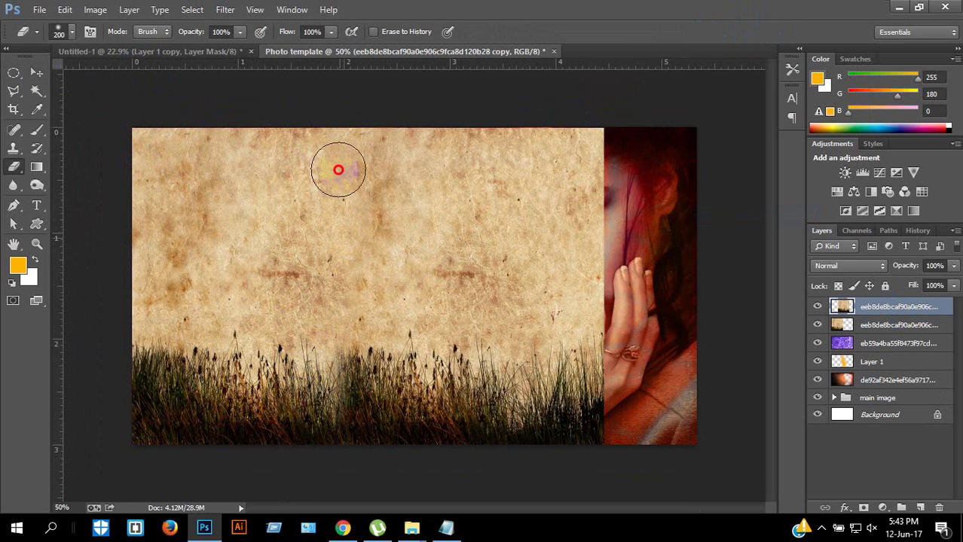
- Duplicate the blended grass copy to cover the rest of the canvas, and merge the three grass layers into one
{"action": "left_click", "coordinate": [36, 73]}
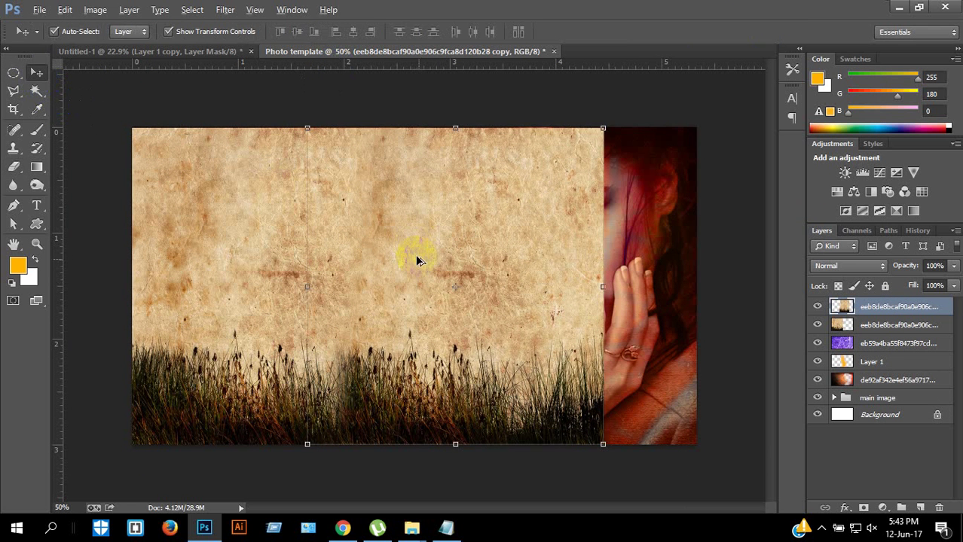
{"action": "left_click_drag", "start_coordinate": [417, 260], "coordinate": [605, 262]}
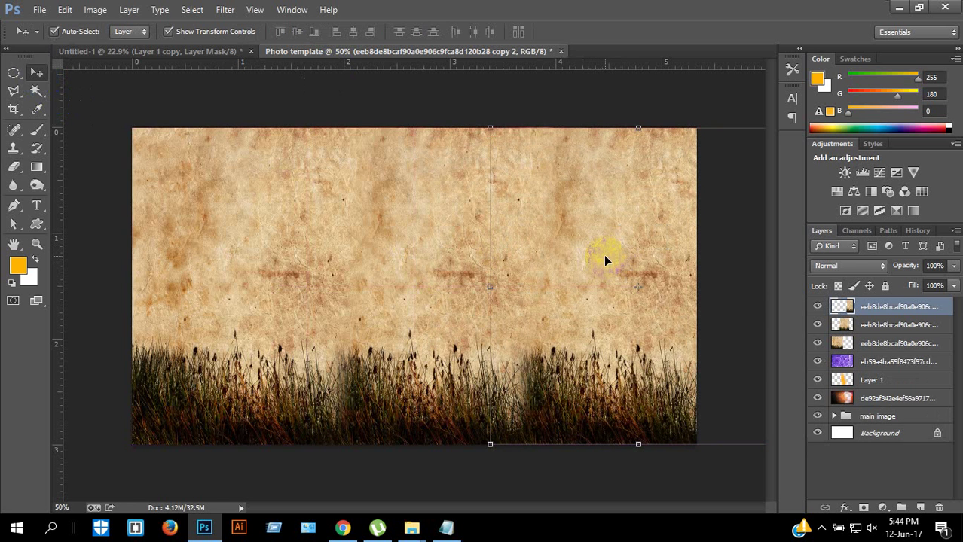
{"action": "key", "text": "ctrl+e"}
{"action": "key", "text": "ctrl+e"}
{"action": "key", "text": "ctrl+e"}
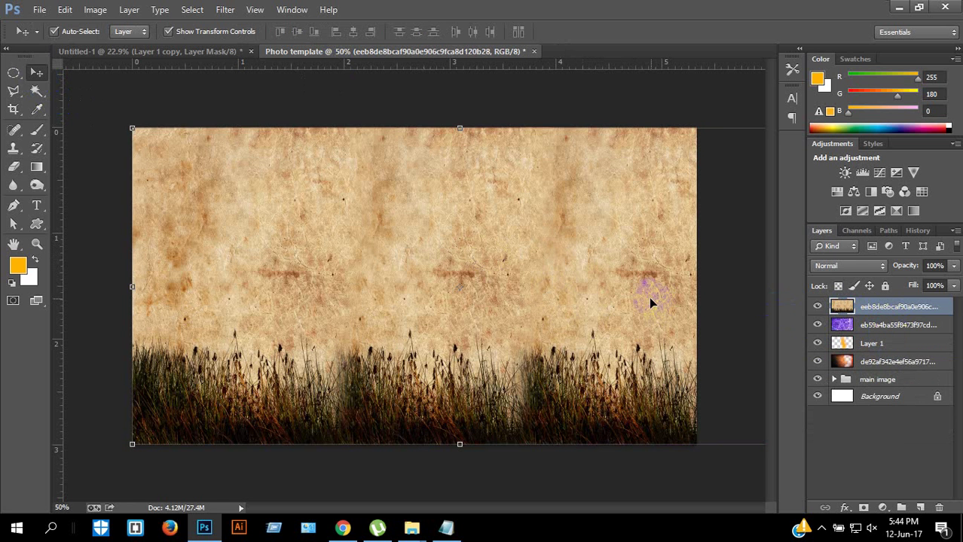
- Try the merged grass layer's blend modes from Multiply down through Lighten, and settle on Screen
{"action": "left_click", "coordinate": [837, 267]}
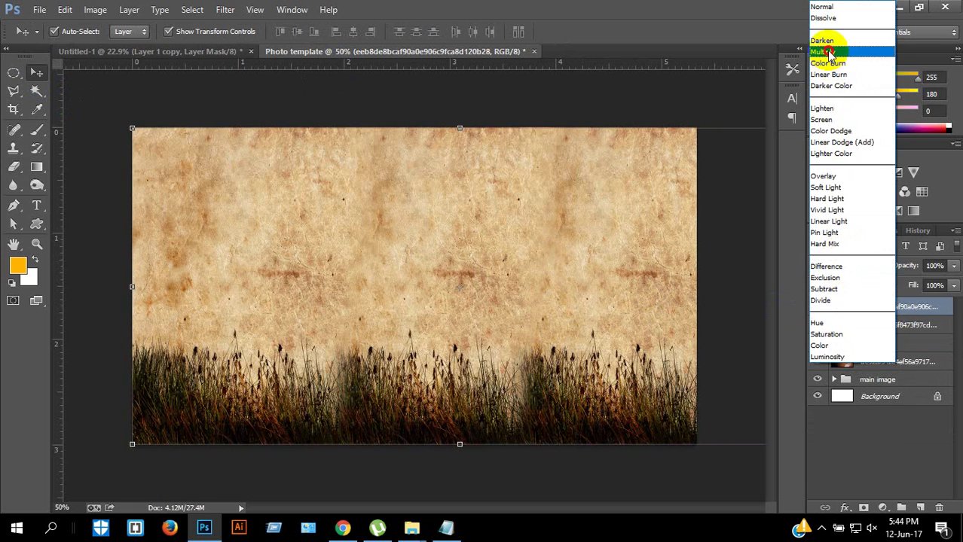
{"action": "left_click", "coordinate": [828, 57]}
{"action": "key", "text": "Down"}
{"action": "key", "text": "Down"}
{"action": "key", "text": "Down"}
{"action": "key", "text": "Down"}
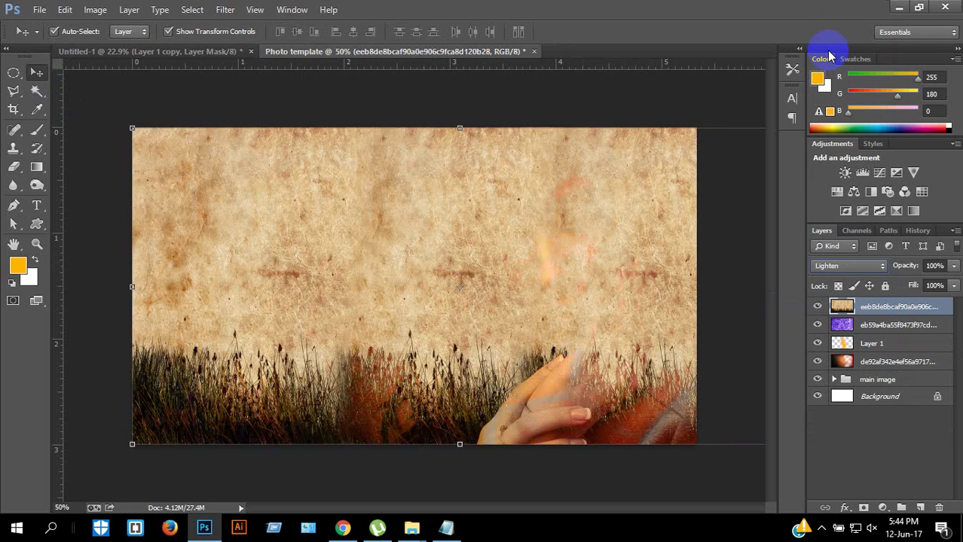
{"action": "key", "text": "Down"}
{"action": "key", "text": "Down"}
{"action": "key", "text": "Up"}
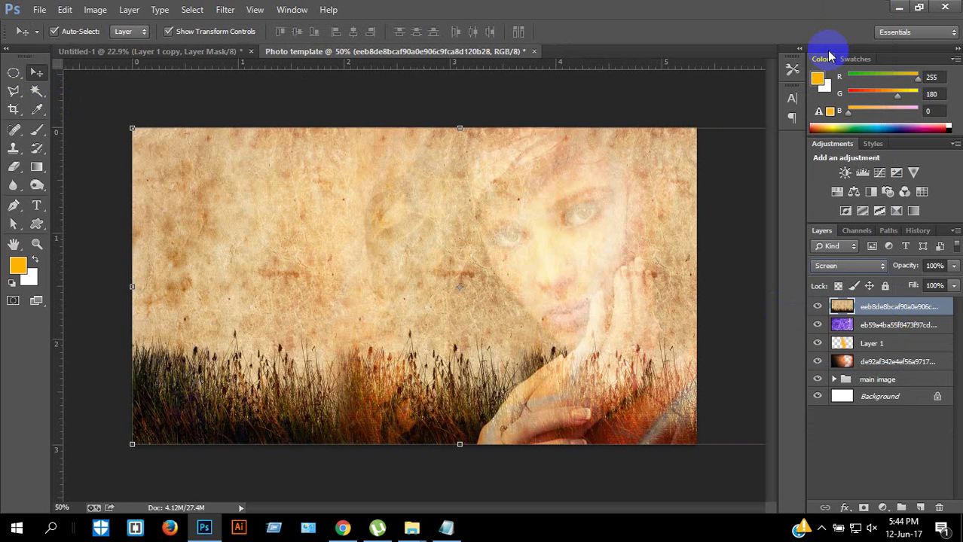
- Erase the upper part of the grass layer over the face and background with a 1000 px eraser, keeping the grass strip
{"action": "key", "text": "ctrl+minus"}
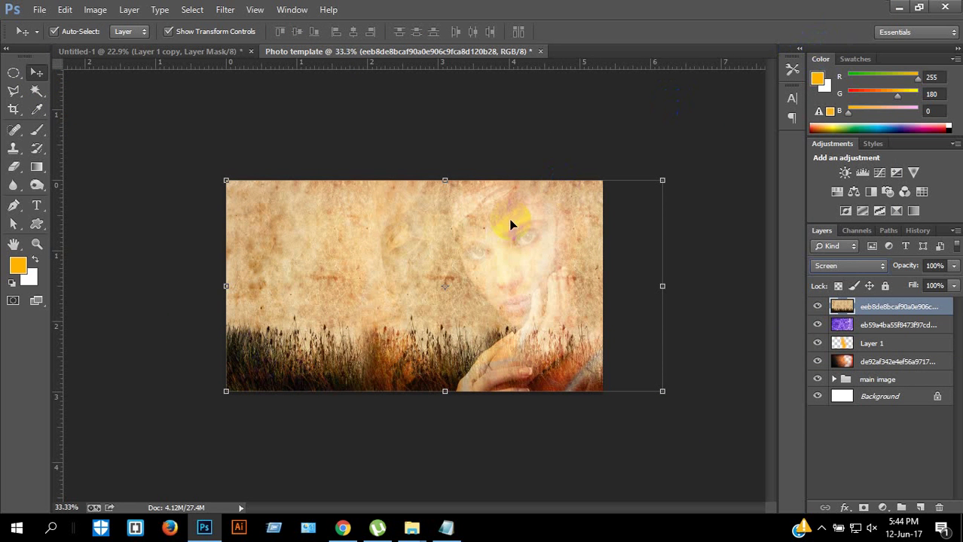
{"action": "key", "text": "e"}
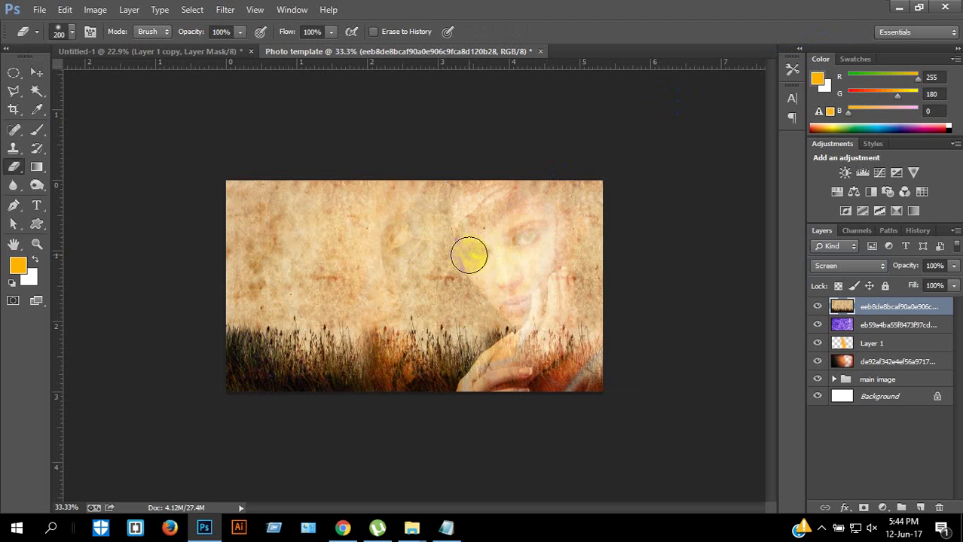
{"action": "key", "text": "bracketright"}
{"action": "key", "text": "bracketright"}
{"action": "key", "text": "bracketright"}
{"action": "key", "text": "bracketright"}
{"action": "key", "text": "bracketright"}
{"action": "key", "text": "bracketright"}
{"action": "key", "text": "bracketright"}
{"action": "key", "text": "bracketright"}
{"action": "mouse_move", "coordinate": [617, 219]}
{"action": "left_mouse_down"}
{"action": "mouse_move", "coordinate": [350, 211]}
{"action": "mouse_move", "coordinate": [150, 228]}
{"action": "mouse_move", "coordinate": [595, 191]}
{"action": "left_mouse_up"}
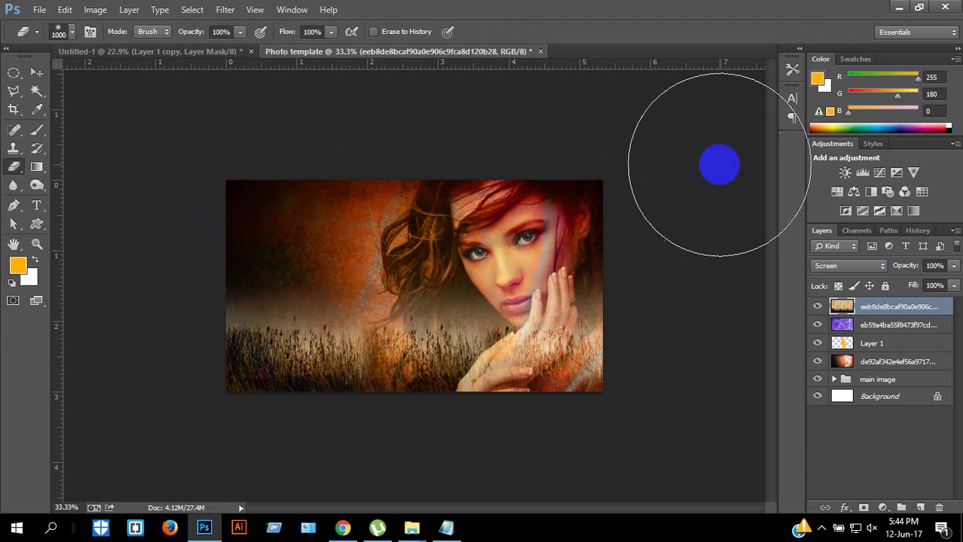
- Erase the tall upper stalks of the grass strip with a 400 px eraser and set the grass layer's opacity to 75%
{"action": "scroll", "coordinate": [447, 436], "scroll_direction": "up", "scroll_amount": 3}
{"action": "scroll", "coordinate": [445, 435], "scroll_direction": "down", "scroll_amount": 1}
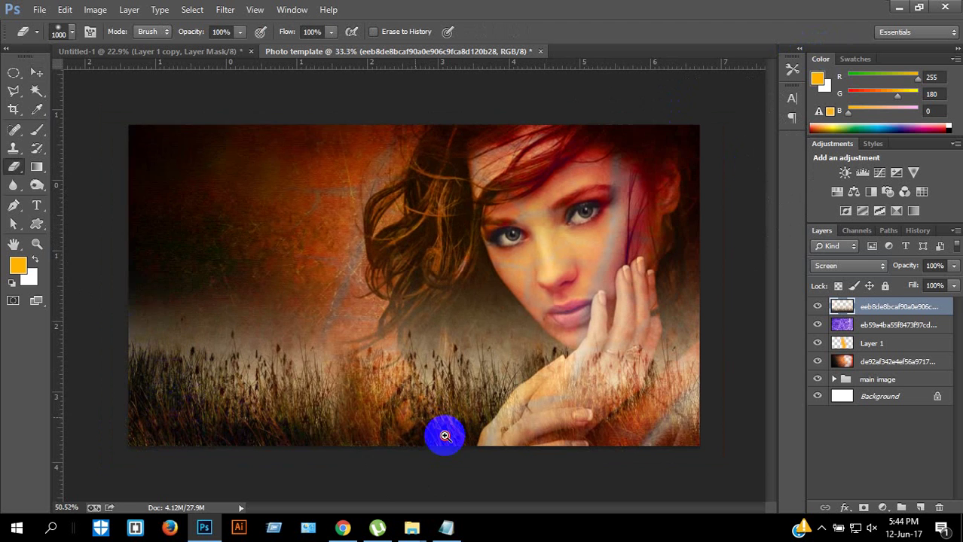
{"action": "key", "text": "bracketleft"}
{"action": "key", "text": "bracketleft"}
{"action": "key", "text": "bracketleft"}
{"action": "key", "text": "bracketleft"}
{"action": "key", "text": "bracketleft"}
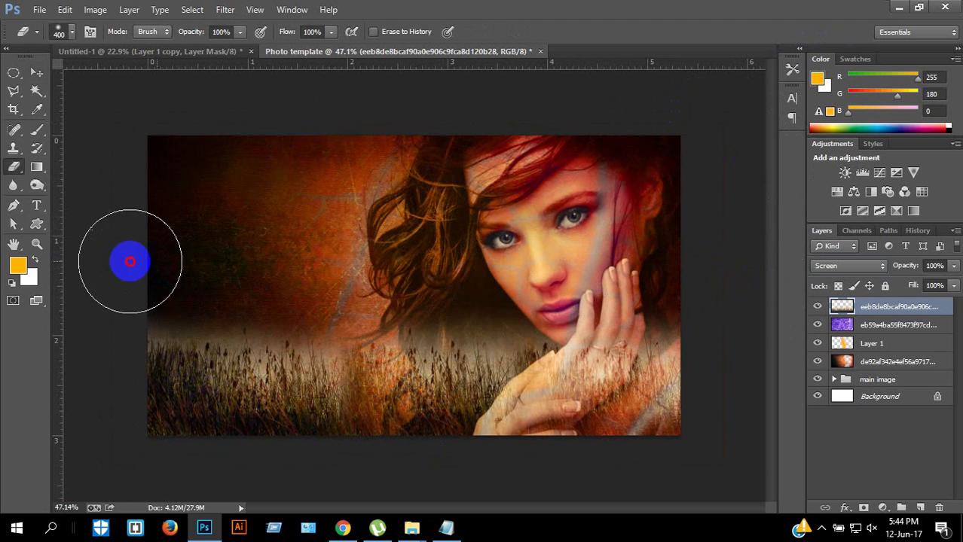
{"action": "mouse_move", "coordinate": [663, 317]}
{"action": "left_mouse_down"}
{"action": "mouse_move", "coordinate": [65, 314]}
{"action": "mouse_move", "coordinate": [678, 316]}
{"action": "left_mouse_up"}
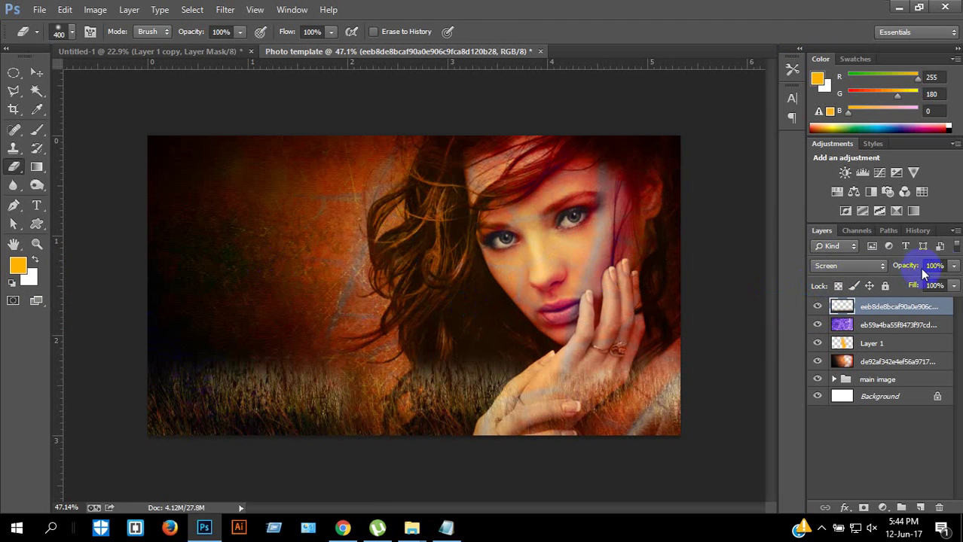
{"action": "left_click_drag", "start_coordinate": [933, 283], "coordinate": [920, 284]}
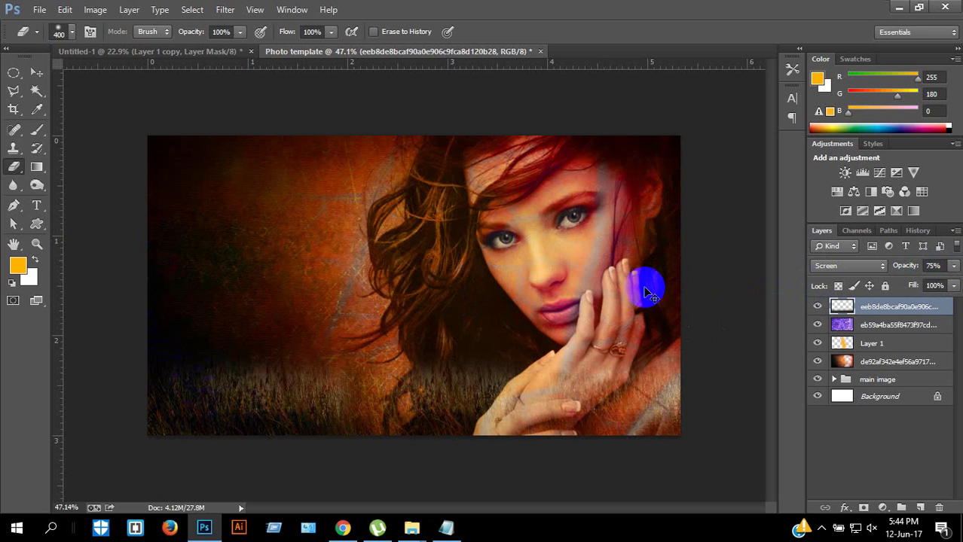
- Add a new layer and set the foreground colour to pink, R 245, G 33, B 126
{"action": "key", "text": "ctrl+shift+n"}
{"action": "key", "text": "Return"}
{"action": "left_click", "coordinate": [23, 268]}
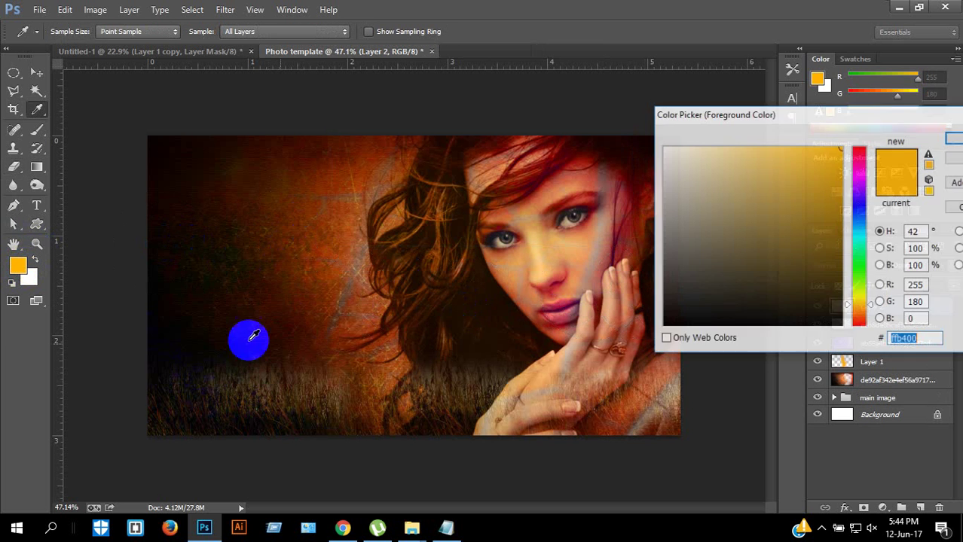
{"action": "left_click", "coordinate": [567, 303]}
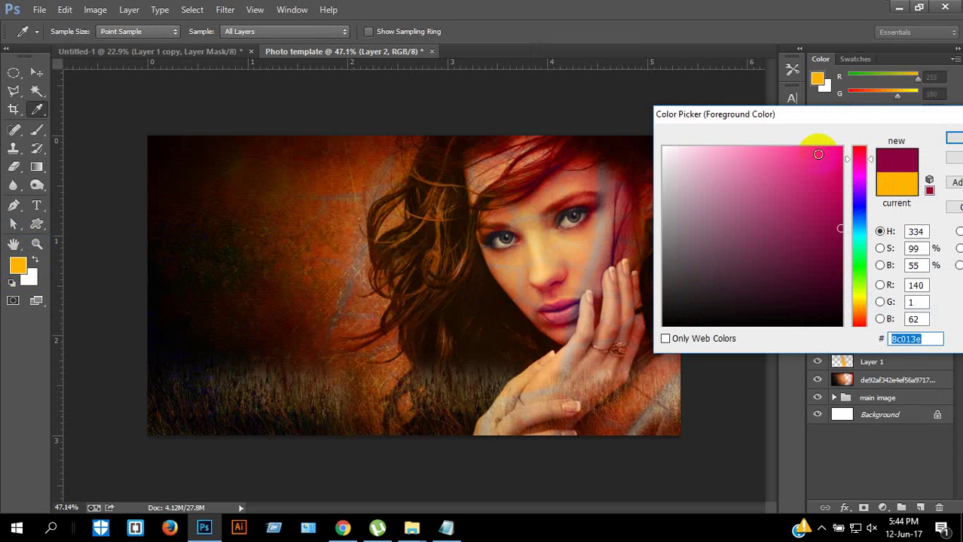
{"action": "left_click", "coordinate": [953, 138]}
- Paint a soft pink glow over the image's upper-right corner on the new layer with a 700 px brush
{"action": "key", "text": "e"}
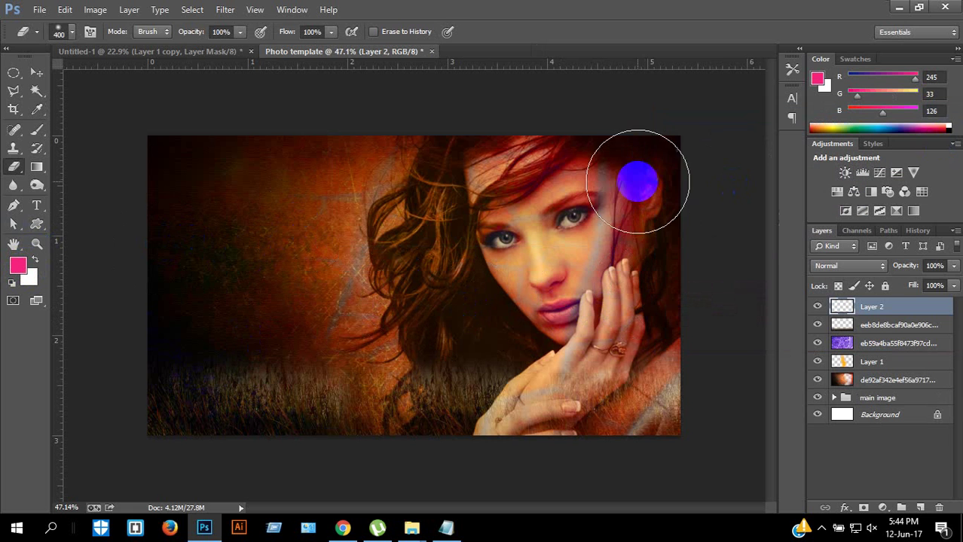
{"action": "left_click_drag", "start_coordinate": [638, 182], "coordinate": [653, 159]}
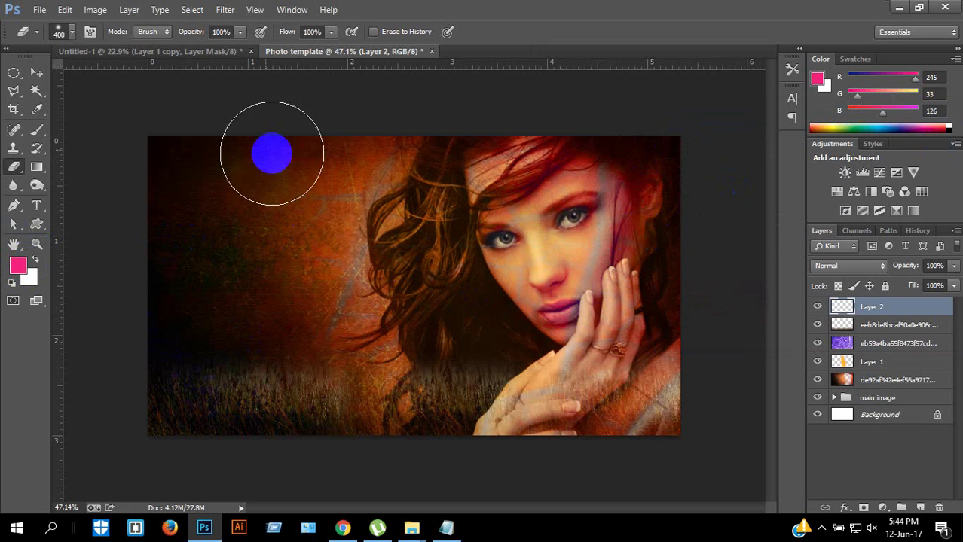
{"action": "left_click", "coordinate": [31, 132]}
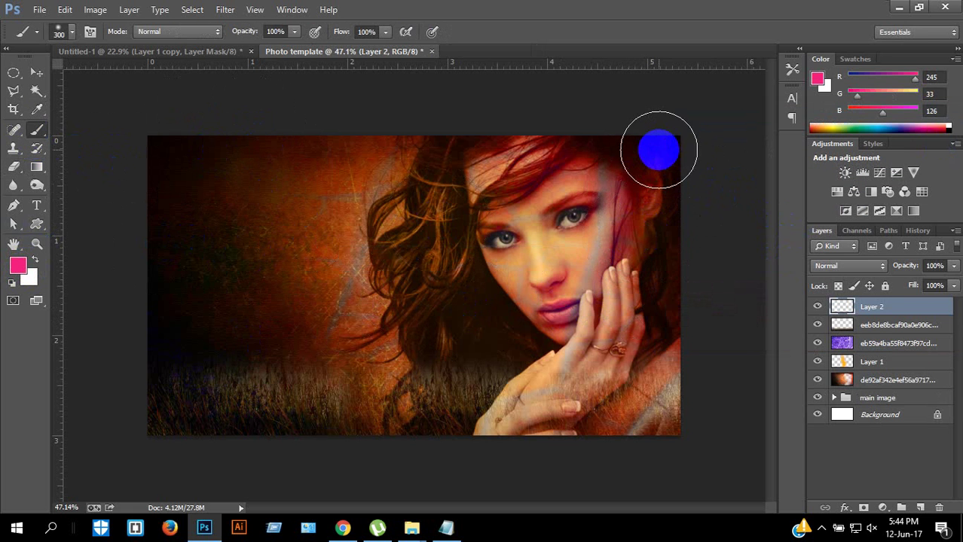
{"action": "left_click_drag", "start_coordinate": [643, 147], "coordinate": [695, 181]}
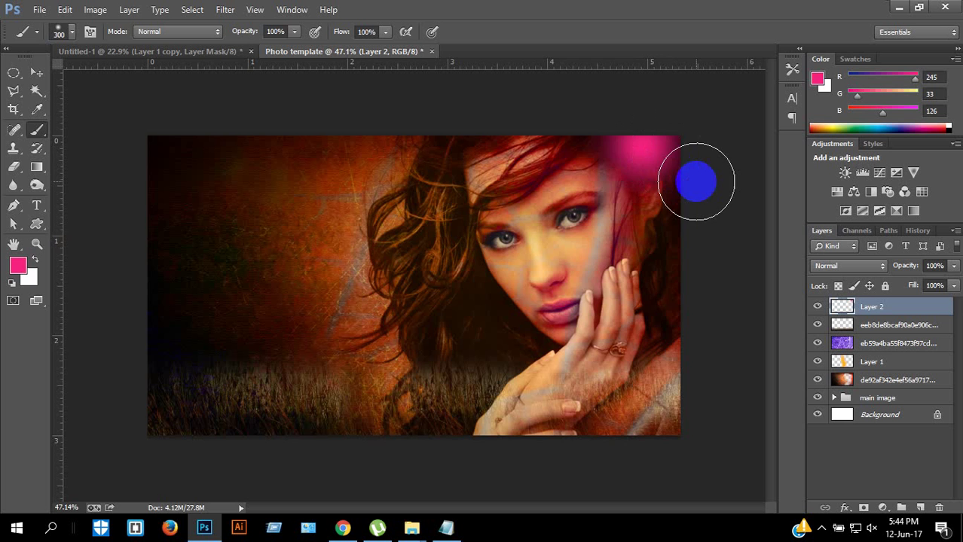
{"action": "key", "text": "ctrl+z"}
{"action": "key", "text": "ctrl+minus"}
{"action": "key", "text": "ctrl+minus"}
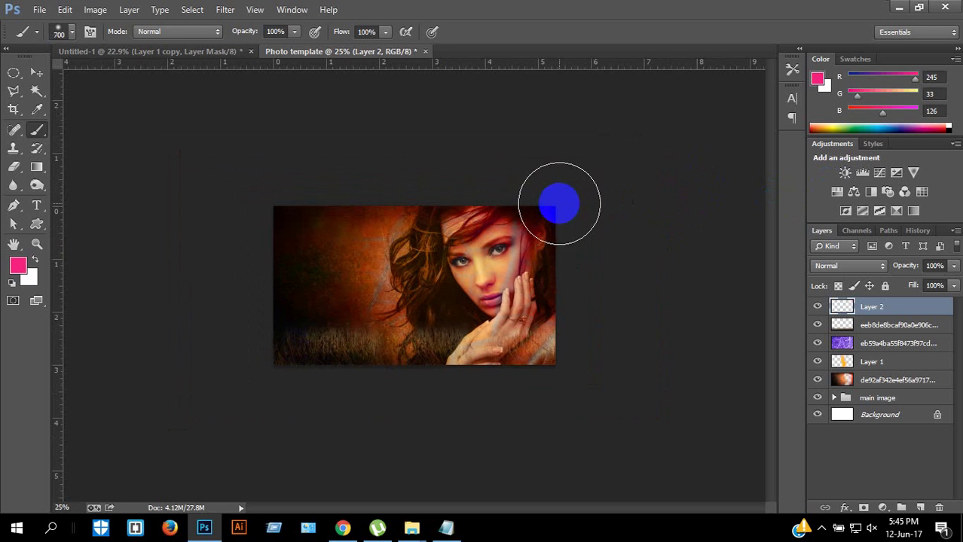
{"action": "left_click", "coordinate": [563, 217]}
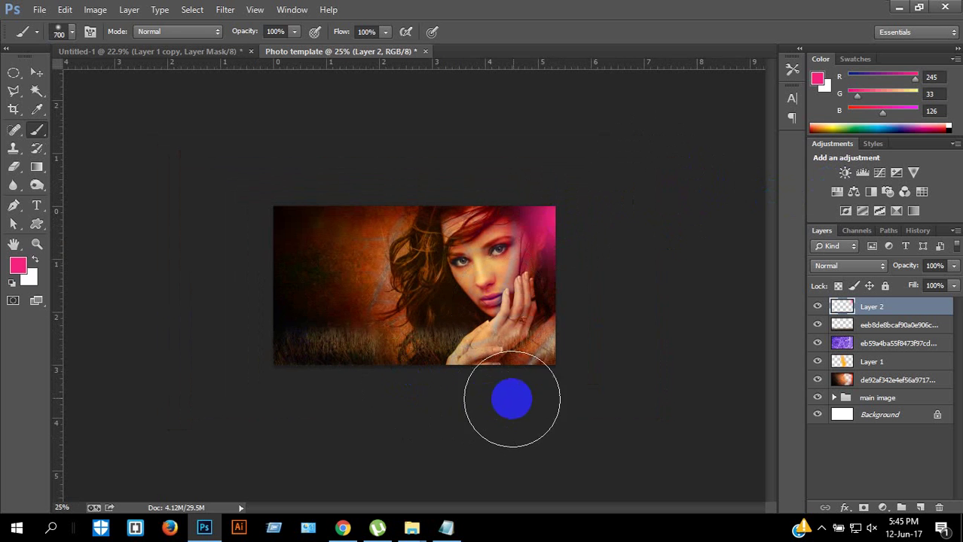
{"action": "left_click_drag", "start_coordinate": [528, 327], "coordinate": [572, 369]}
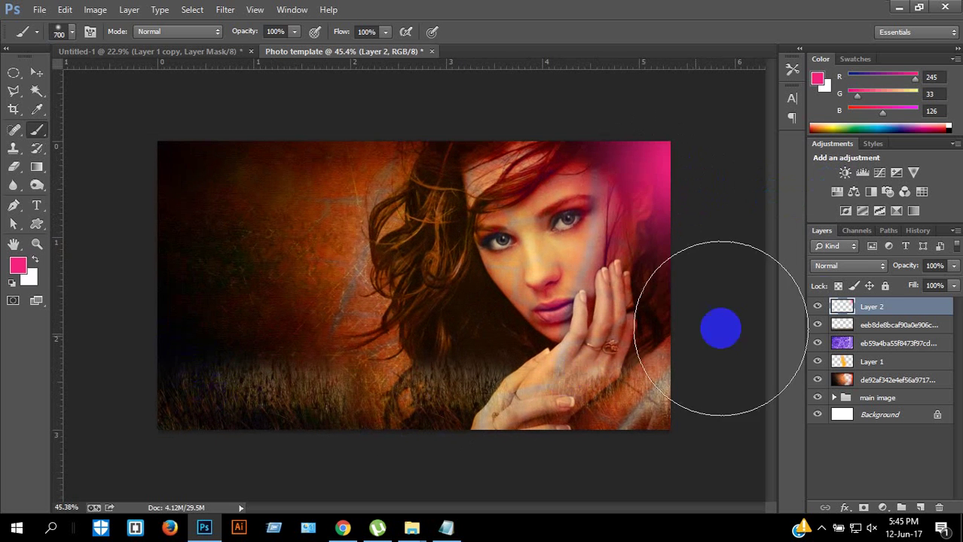
- Try the pink glow layer's blend modes from Multiply onward, settle on Lighter Color, and set the layer's opacity to 74%
{"action": "left_click", "coordinate": [846, 268]}
{"action": "left_click", "coordinate": [831, 59]}
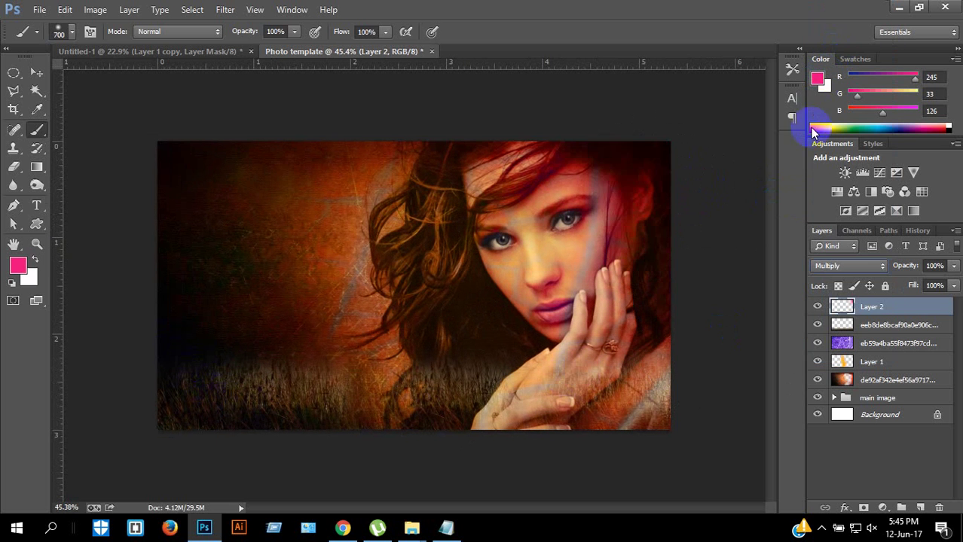
{"action": "key", "text": "Down"}
{"action": "key", "text": "Down"}
{"action": "key", "text": "Down"}
{"action": "key", "text": "Down"}
{"action": "key", "text": "Down"}
{"action": "key", "text": "Down"}
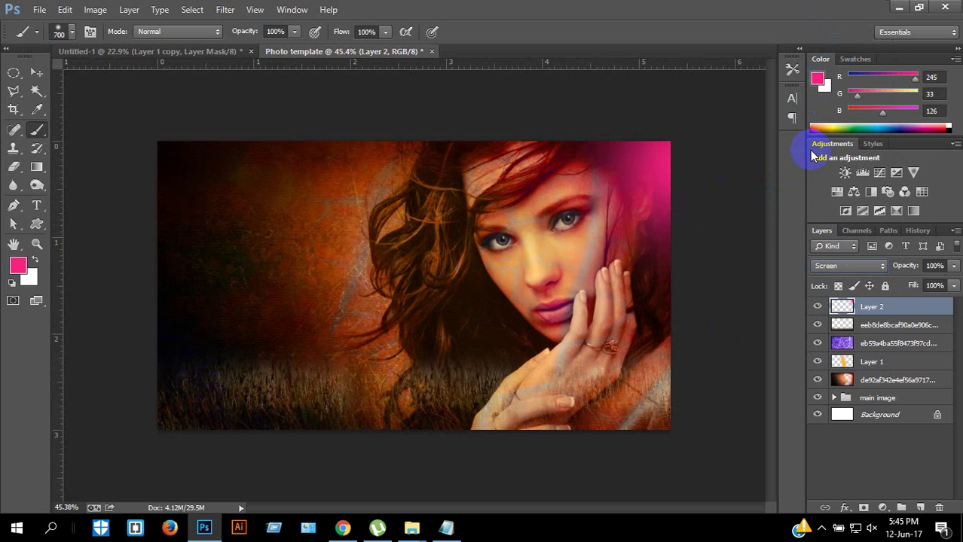
{"action": "key", "text": "Down"}
{"action": "key", "text": "Down"}
{"action": "key", "text": "Down"}
{"action": "key", "text": "Up"}
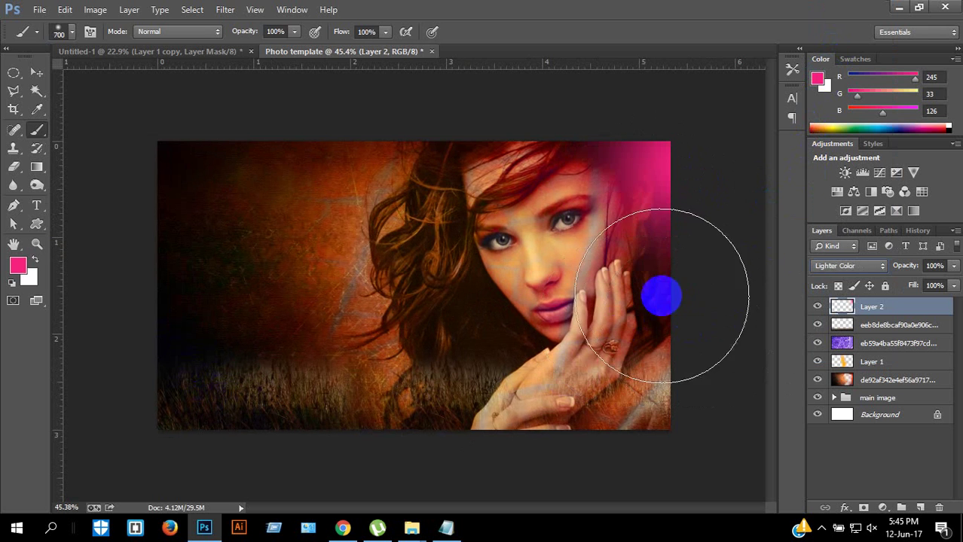
{"action": "left_click_drag", "start_coordinate": [944, 283], "coordinate": [938, 284]}
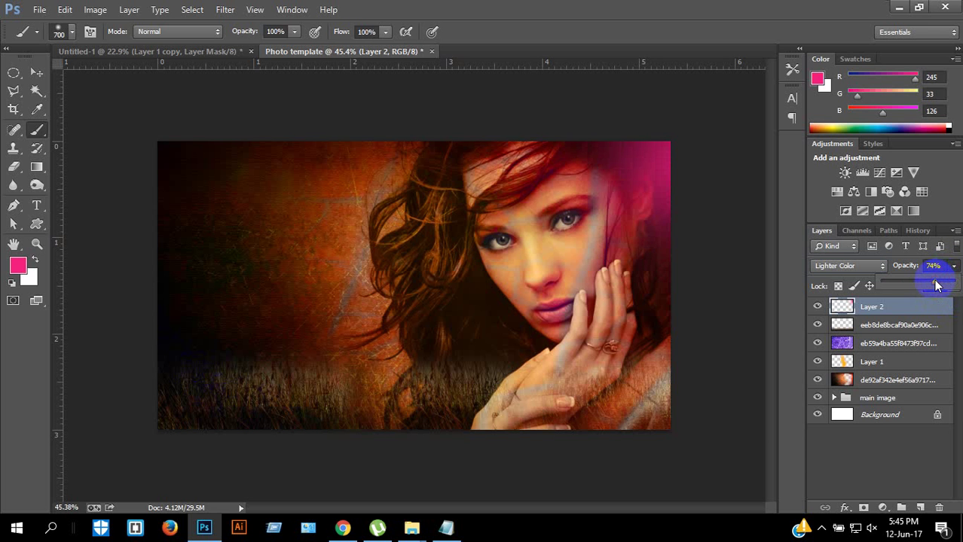
{"action": "key", "text": "ctrl+minus"}
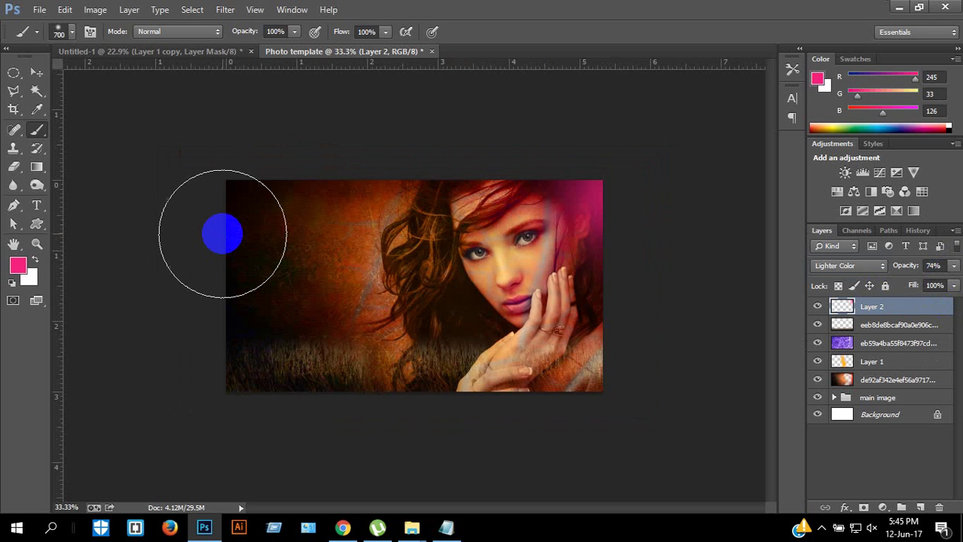
{"action": "left_click", "coordinate": [246, 218]}
{"action": "key", "text": "ctrl+z"}
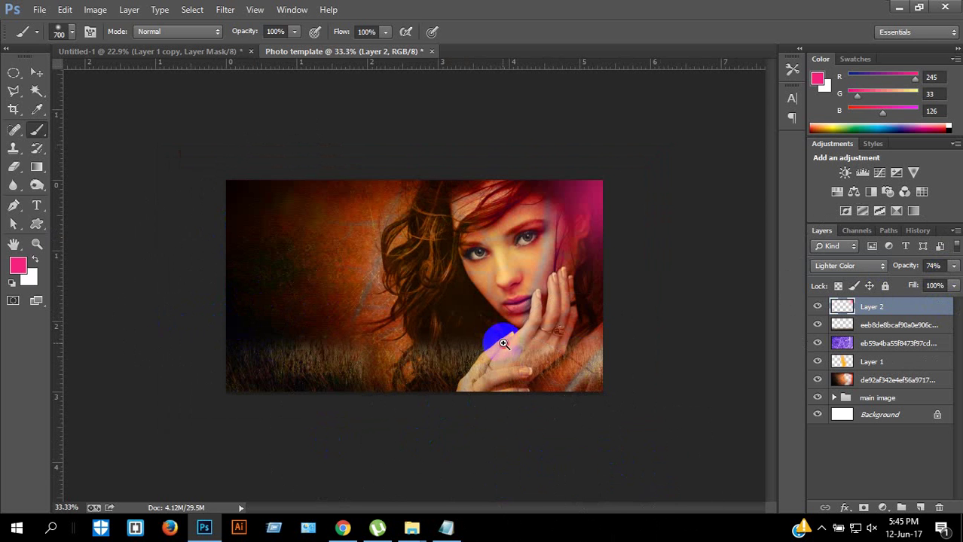
{"action": "left_click_drag", "start_coordinate": [501, 343], "coordinate": [537, 371]}
- Place the blue bokeh image fc63f2851a62f10302cc84154f38dd31.jpg and stretch it across the full canvas width
{"action": "key", "text": "alt+f"}
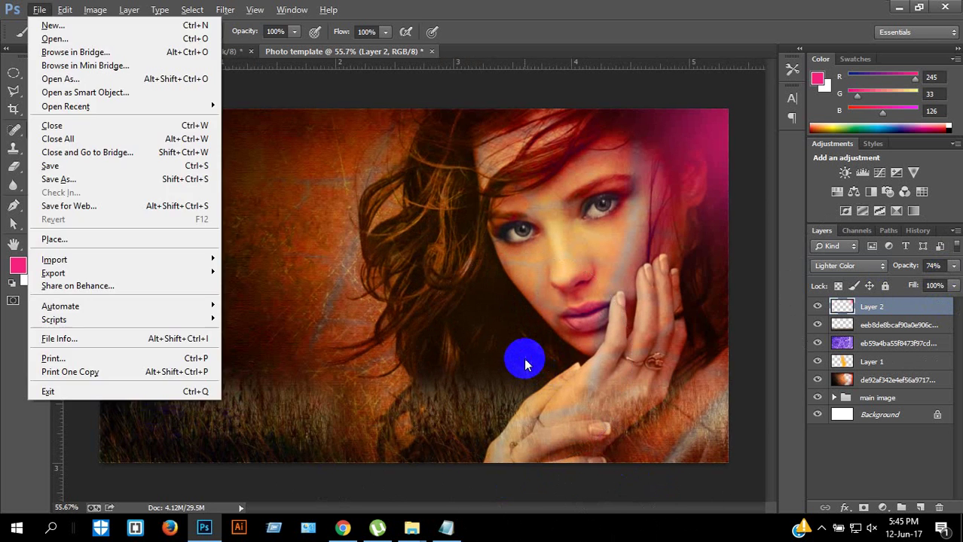
{"action": "key", "text": "l"}
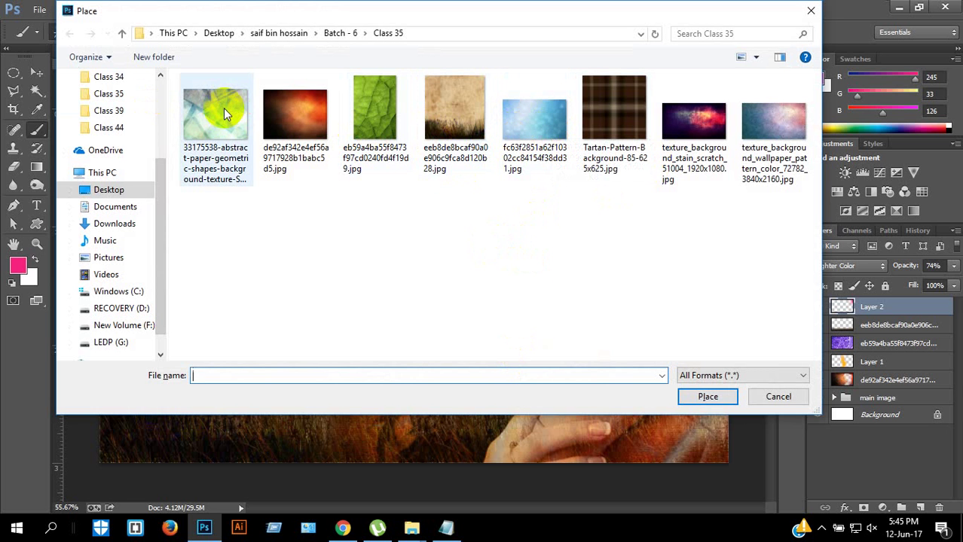
{"action": "double_click", "coordinate": [533, 125]}
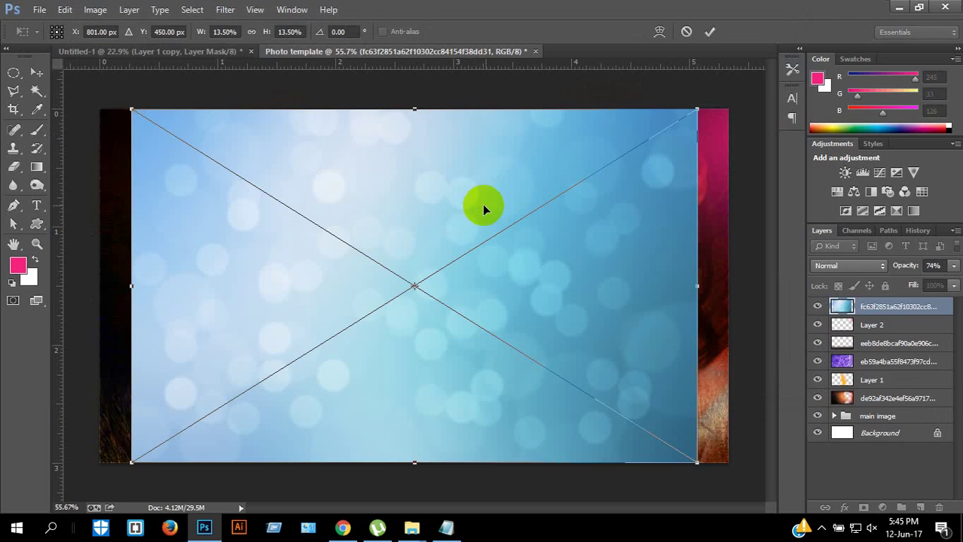
{"action": "left_click_drag", "start_coordinate": [648, 201], "coordinate": [679, 206]}
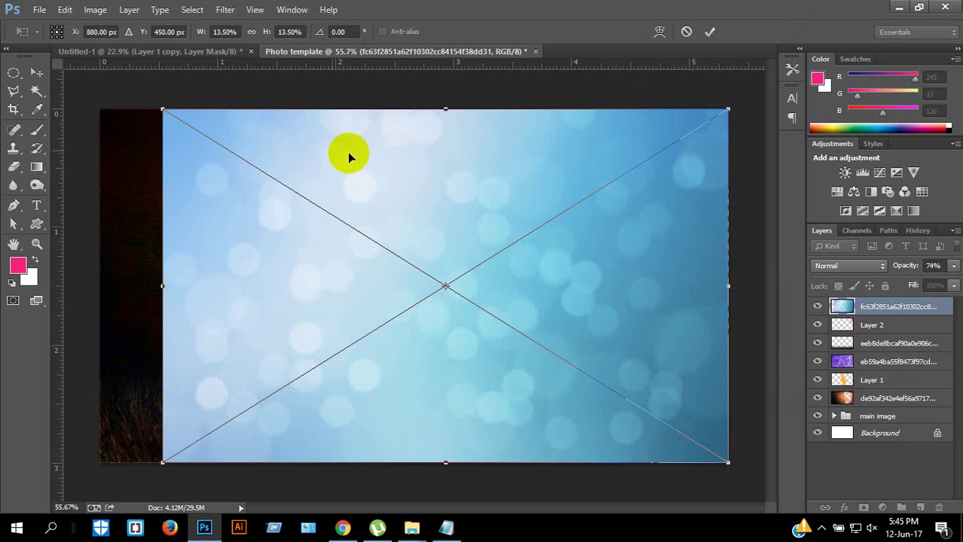
{"action": "left_click_drag", "start_coordinate": [161, 276], "coordinate": [102, 277]}
{"action": "left_click", "coordinate": [714, 32]}
- Rasterize the bokeh layer and try its blend modes from Multiply onward, settling on Screen
{"action": "right_click", "coordinate": [859, 309]}
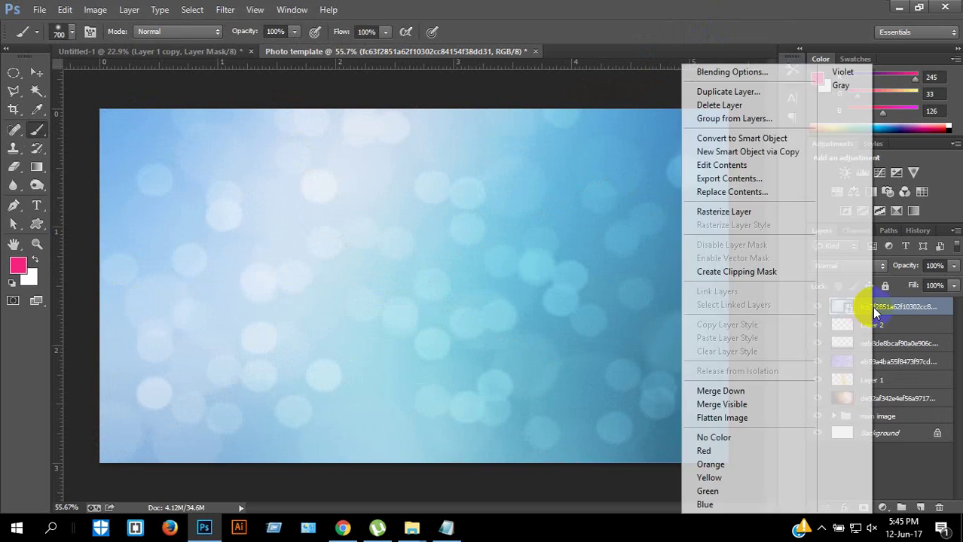
{"action": "left_click", "coordinate": [709, 209]}
{"action": "left_click", "coordinate": [853, 268]}
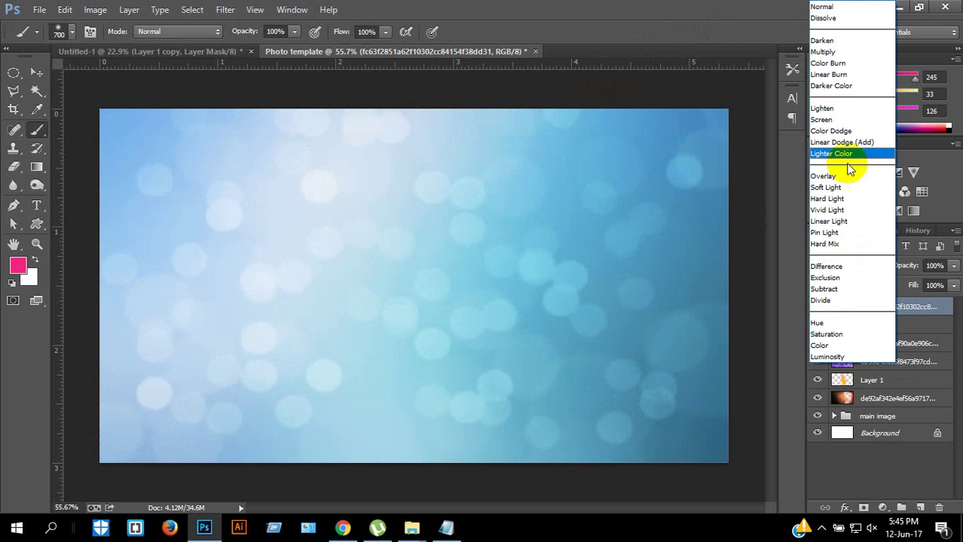
{"action": "left_click", "coordinate": [838, 54]}
{"action": "key", "text": "Down"}
{"action": "key", "text": "Down"}
{"action": "key", "text": "Down"}
{"action": "key", "text": "Down"}
{"action": "key", "text": "Down"}
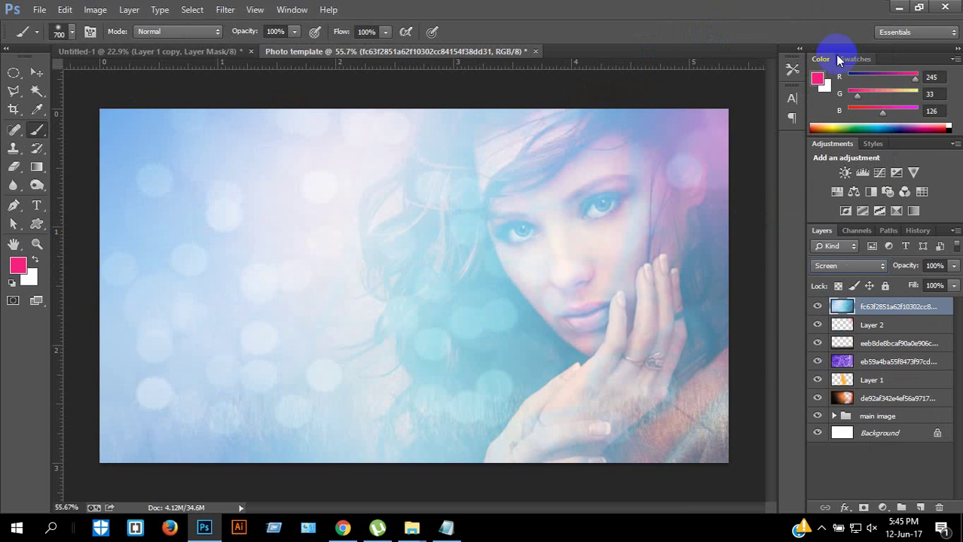
{"action": "key", "text": "Down"}
{"action": "key", "text": "Up"}
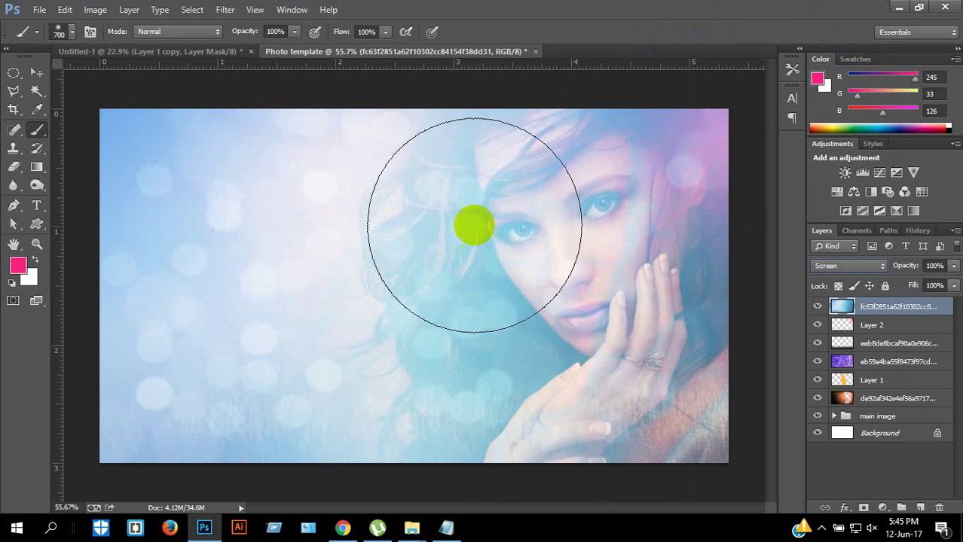
- Erase the bokeh texture over the woman's face, hair and hands with a 900 px eraser, keeping it on the image's left part
{"action": "mouse_move", "coordinate": [473, 219]}
{"action": "left_mouse_down"}
{"action": "mouse_move", "coordinate": [620, 397]}
{"action": "mouse_move", "coordinate": [669, 392]}
{"action": "mouse_move", "coordinate": [689, 219]}
{"action": "mouse_move", "coordinate": [623, 153]}
{"action": "mouse_move", "coordinate": [527, 160]}
{"action": "mouse_move", "coordinate": [501, 193]}
{"action": "mouse_move", "coordinate": [516, 308]}
{"action": "mouse_move", "coordinate": [561, 360]}
{"action": "mouse_move", "coordinate": [626, 386]}
{"action": "mouse_move", "coordinate": [645, 363]}
{"action": "mouse_move", "coordinate": [601, 239]}
{"action": "mouse_move", "coordinate": [545, 178]}
{"action": "mouse_move", "coordinate": [481, 170]}
{"action": "mouse_move", "coordinate": [469, 185]}
{"action": "mouse_move", "coordinate": [467, 260]}
{"action": "mouse_move", "coordinate": [514, 364]}
{"action": "mouse_move", "coordinate": [591, 390]}
{"action": "mouse_move", "coordinate": [640, 312]}
{"action": "mouse_move", "coordinate": [642, 282]}
{"action": "mouse_move", "coordinate": [513, 207]}
{"action": "mouse_move", "coordinate": [506, 285]}
{"action": "mouse_move", "coordinate": [585, 327]}
{"action": "left_mouse_up"}
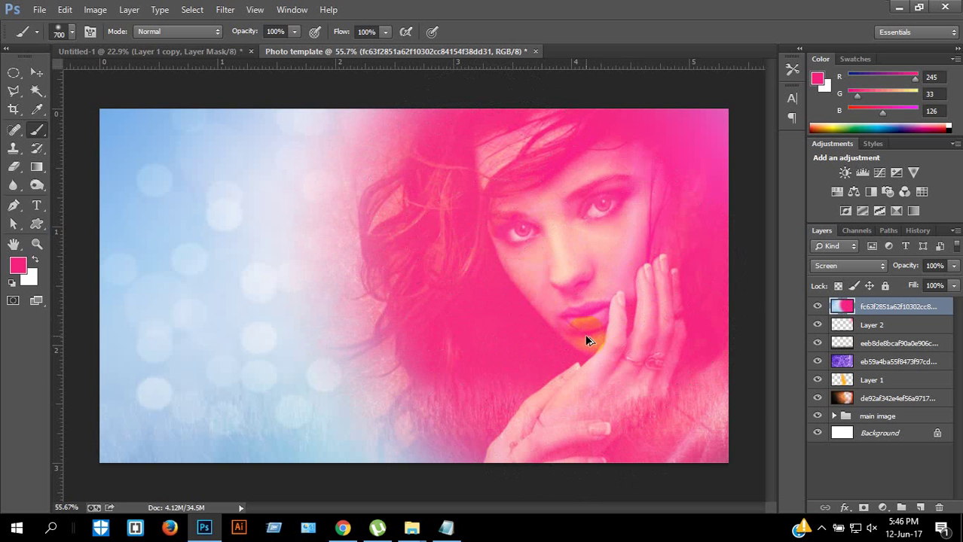
{"action": "key", "text": "ctrl+i"}
{"action": "key", "text": "e"}
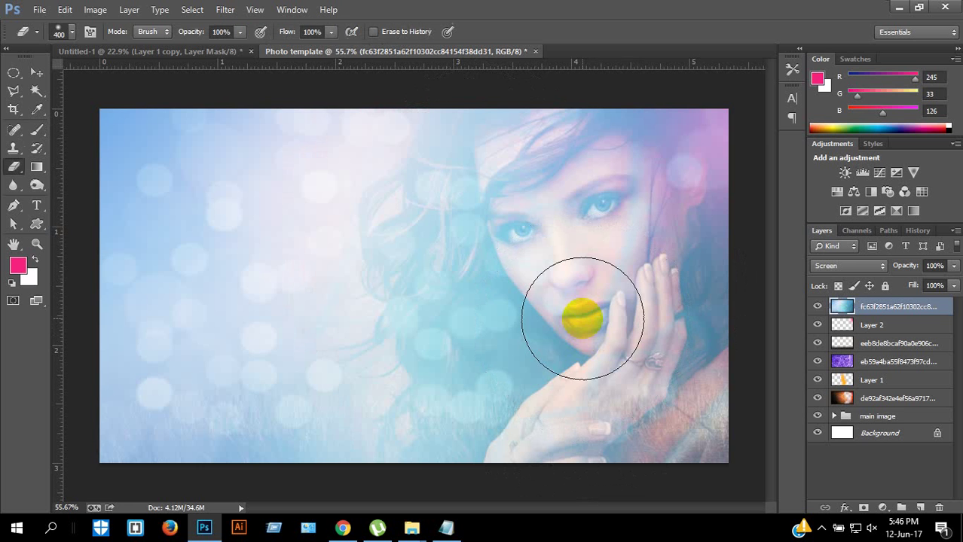
{"action": "key", "text": "bracketright"}
{"action": "key", "text": "bracketright"}
{"action": "key", "text": "bracketright"}
{"action": "key", "text": "bracketright"}
{"action": "mouse_move", "coordinate": [597, 254]}
{"action": "left_mouse_down"}
{"action": "mouse_move", "coordinate": [596, 279]}
{"action": "mouse_move", "coordinate": [580, 234]}
{"action": "mouse_move", "coordinate": [550, 200]}
{"action": "mouse_move", "coordinate": [526, 195]}
{"action": "mouse_move", "coordinate": [507, 212]}
{"action": "mouse_move", "coordinate": [531, 306]}
{"action": "mouse_move", "coordinate": [570, 360]}
{"action": "mouse_move", "coordinate": [615, 395]}
{"action": "mouse_move", "coordinate": [667, 401]}
{"action": "mouse_move", "coordinate": [652, 250]}
{"action": "mouse_move", "coordinate": [592, 210]}
{"action": "mouse_move", "coordinate": [509, 199]}
{"action": "mouse_move", "coordinate": [503, 237]}
{"action": "mouse_move", "coordinate": [535, 332]}
{"action": "mouse_move", "coordinate": [588, 379]}
{"action": "mouse_move", "coordinate": [660, 287]}
{"action": "mouse_move", "coordinate": [650, 208]}
{"action": "mouse_move", "coordinate": [531, 210]}
{"action": "mouse_move", "coordinate": [514, 425]}
{"action": "mouse_move", "coordinate": [489, 448]}
{"action": "mouse_move", "coordinate": [422, 446]}
{"action": "mouse_move", "coordinate": [124, 480]}
{"action": "left_mouse_up"}
{"action": "key", "text": "ctrl+minus"}
{"action": "key", "text": "ctrl+minus"}
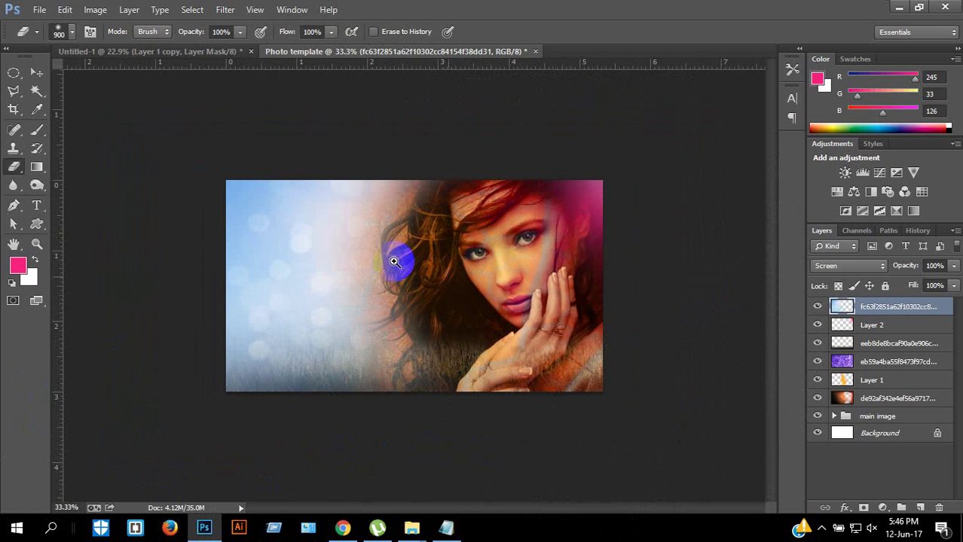
- Change the bokeh layer's blend mode to Lighten
{"action": "left_click_drag", "start_coordinate": [401, 263], "coordinate": [423, 286]}
{"action": "left_click", "coordinate": [865, 273]}
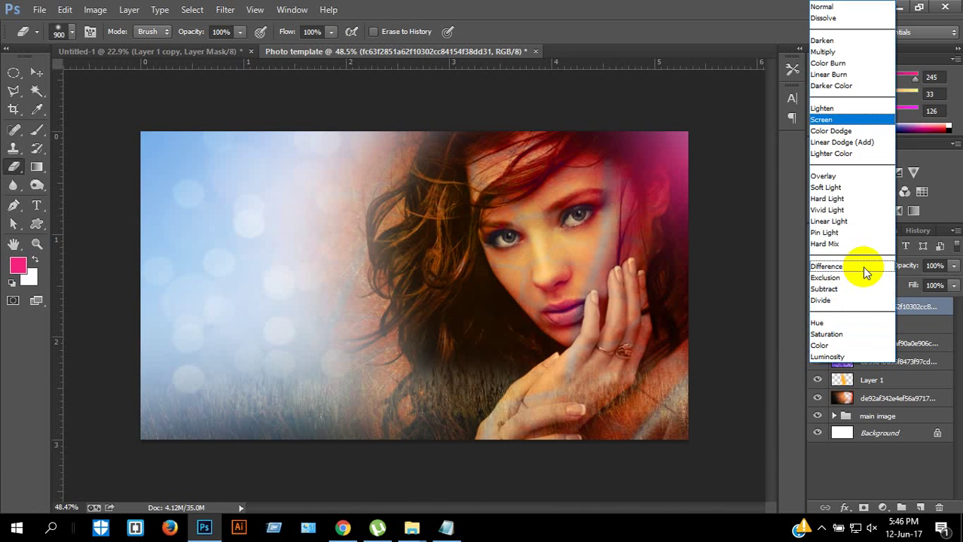
{"action": "left_click", "coordinate": [842, 113]}
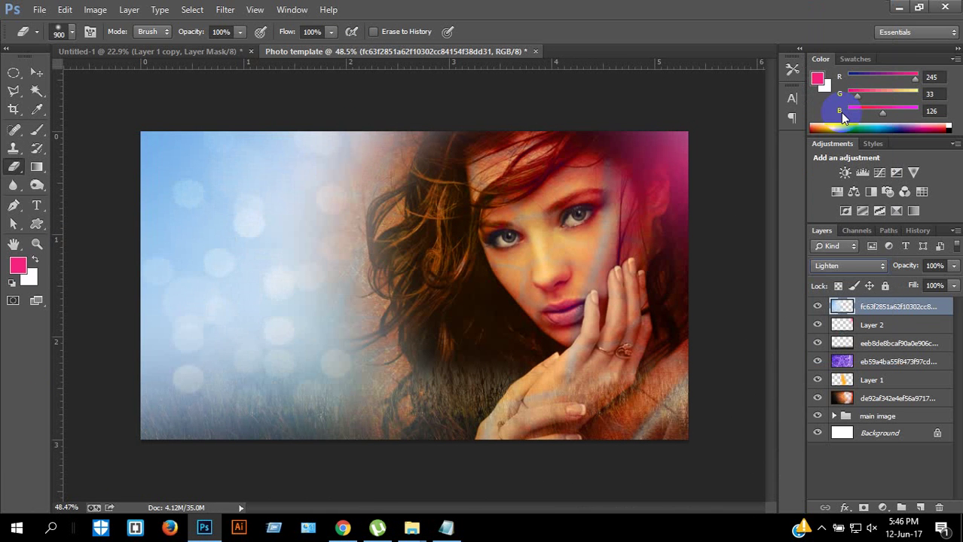
- Shift the bokeh layer's hue to +180 with a Hue/Saturation adjustment
{"action": "left_click", "coordinate": [9, 71]}
{"action": "key", "text": "ctrl+u"}
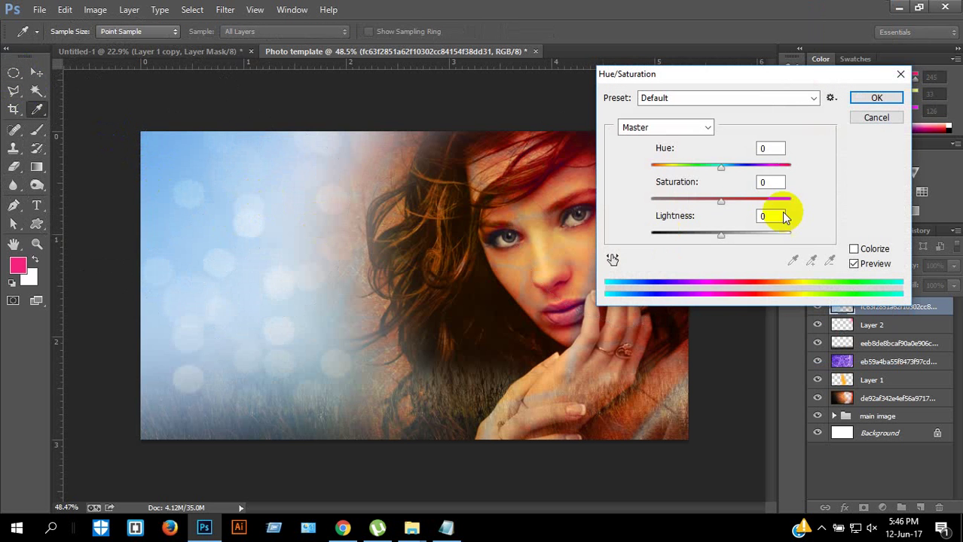
{"action": "left_click_drag", "start_coordinate": [722, 164], "coordinate": [800, 162]}
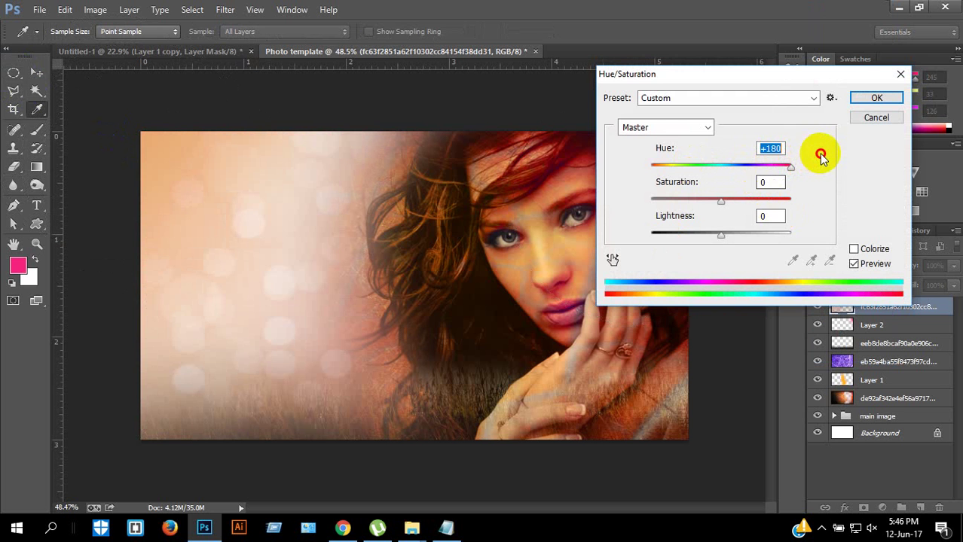
{"action": "left_click", "coordinate": [872, 98]}
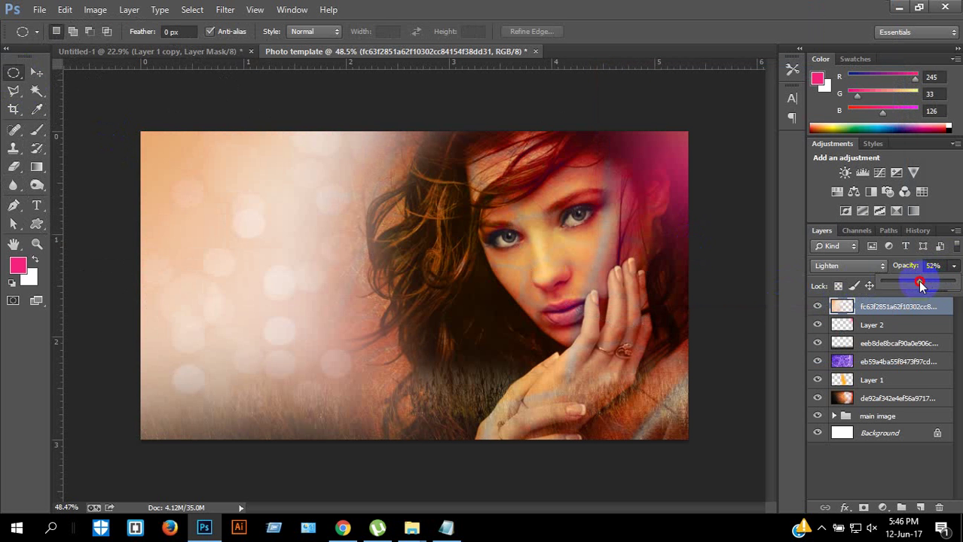
- Set the bokeh layer's opacity to 98% and try its blend modes from Linear Dodge (Add) to Vivid Light, settling on Hard Light
{"action": "mouse_move", "coordinate": [919, 283]}
{"action": "left_mouse_down"}
{"action": "mouse_move", "coordinate": [904, 283]}
{"action": "mouse_move", "coordinate": [942, 284]}
{"action": "mouse_move", "coordinate": [921, 284]}
{"action": "mouse_move", "coordinate": [930, 285]}
{"action": "left_mouse_up"}
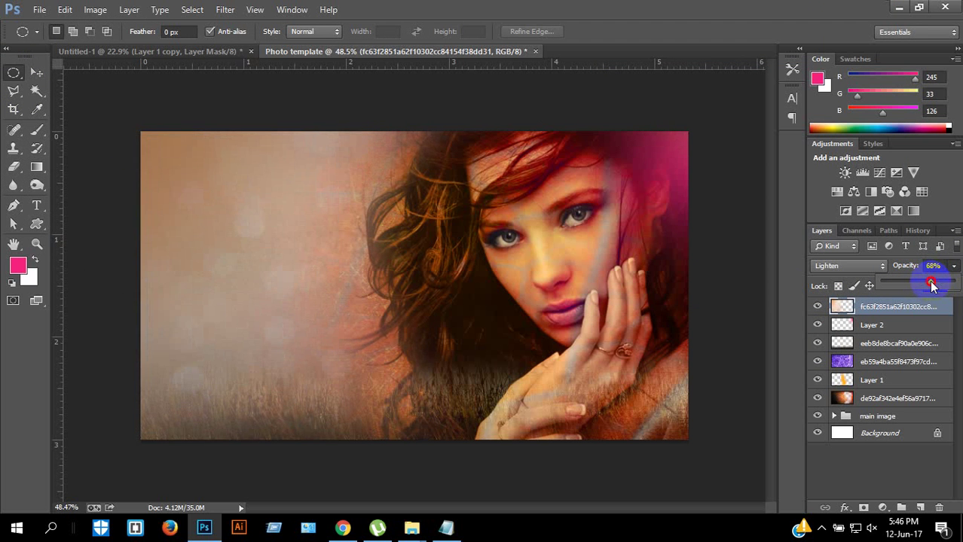
{"action": "left_click_drag", "start_coordinate": [937, 285], "coordinate": [953, 283]}
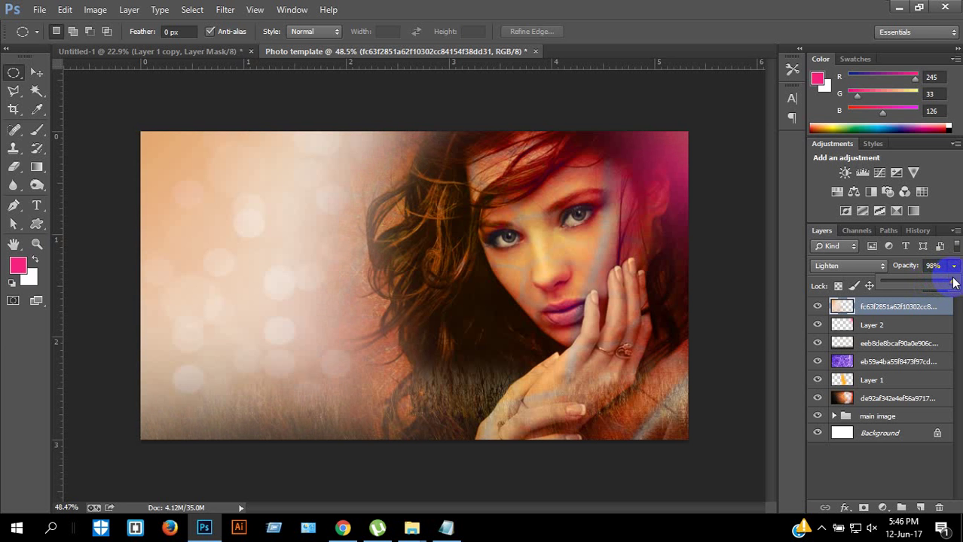
{"action": "left_click", "coordinate": [871, 263]}
{"action": "left_click", "coordinate": [842, 127]}
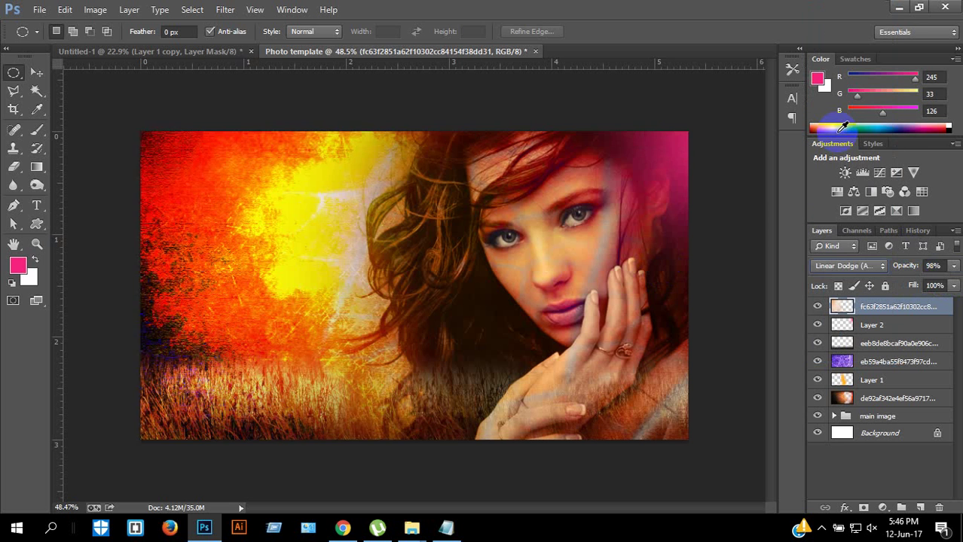
{"action": "key", "text": "Down"}
{"action": "key", "text": "Down"}
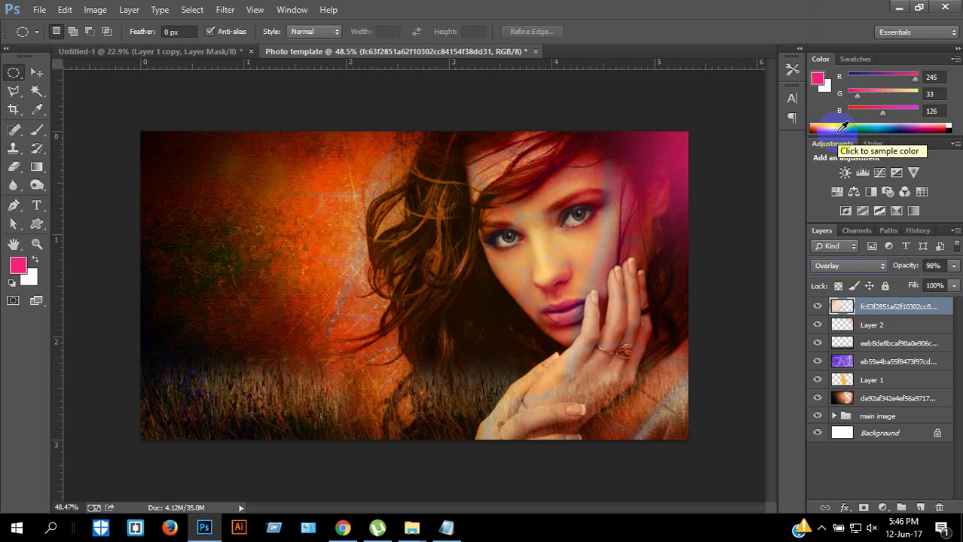
{"action": "key", "text": "Down"}
{"action": "key", "text": "Down"}
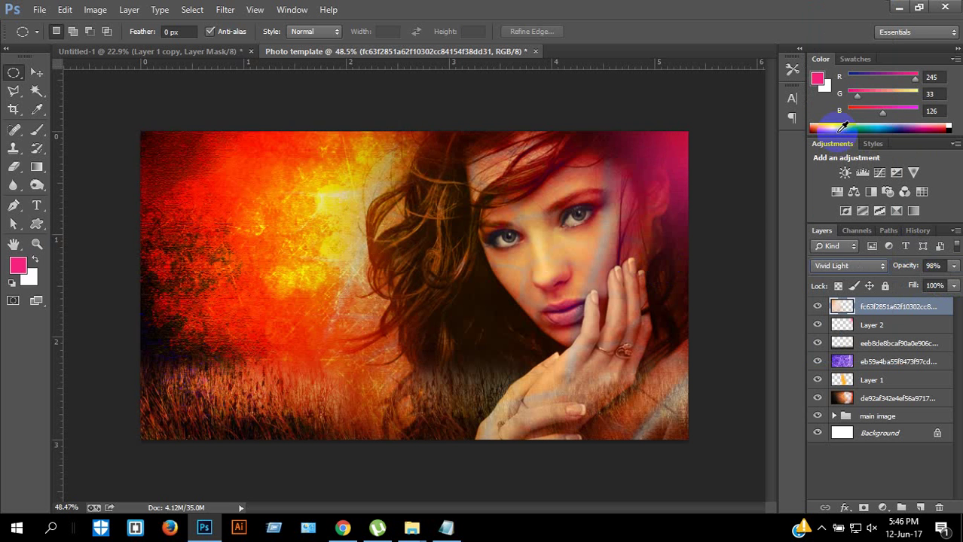
{"action": "key", "text": "Up"}
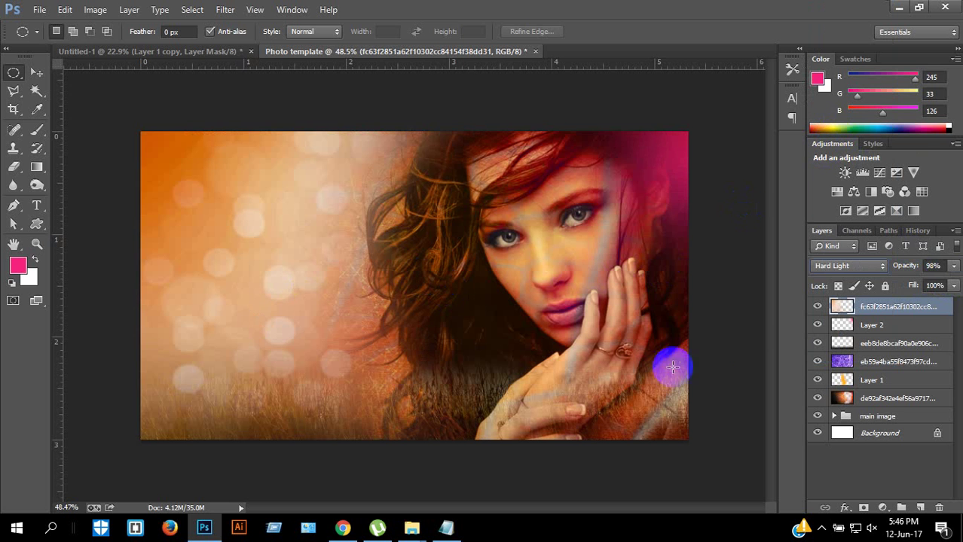
{"action": "key", "text": "Down"}
{"action": "key", "text": "Up"}
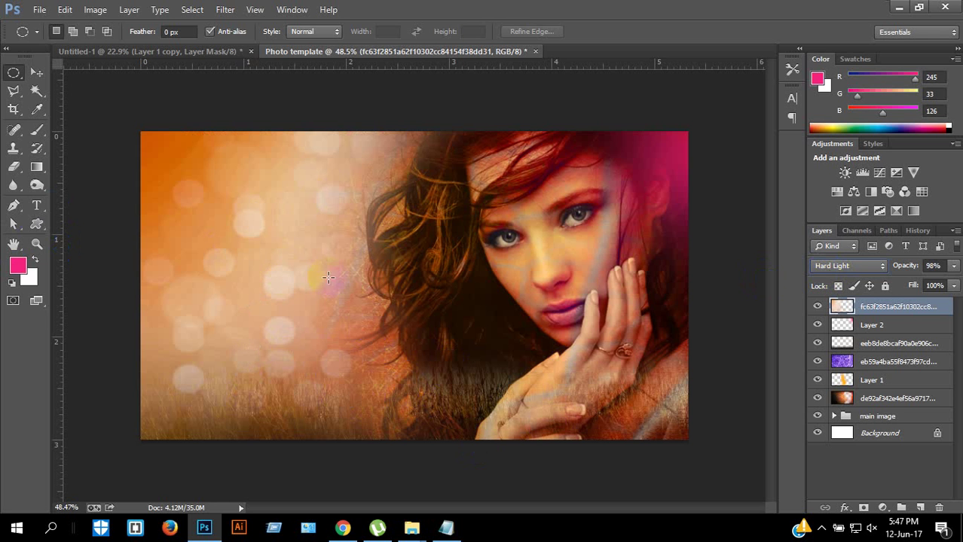
- Add a new layer above the bokeh layer and paint one soft pink spot on the image's left part with a 700 px brush
{"action": "left_click", "coordinate": [874, 406], "text": "shift"}
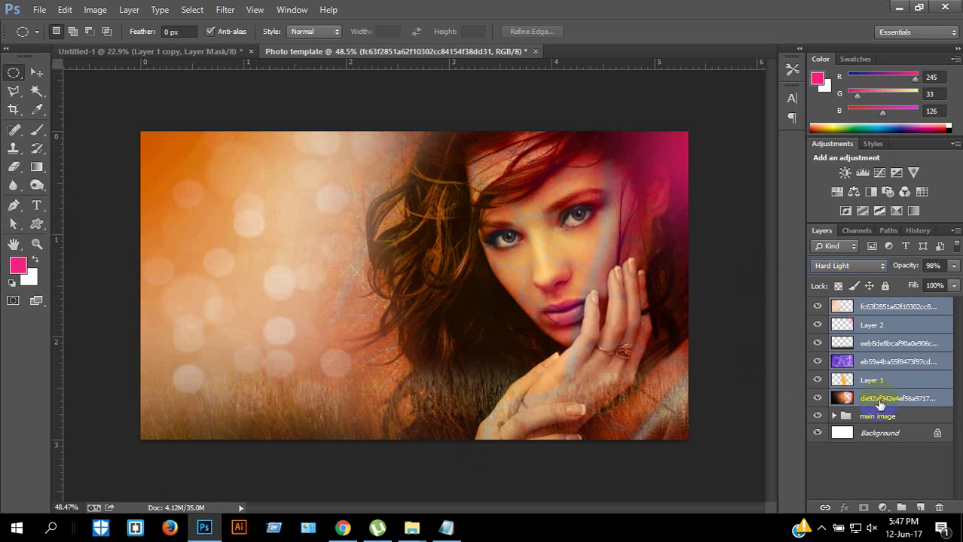
{"action": "left_click", "coordinate": [872, 306]}
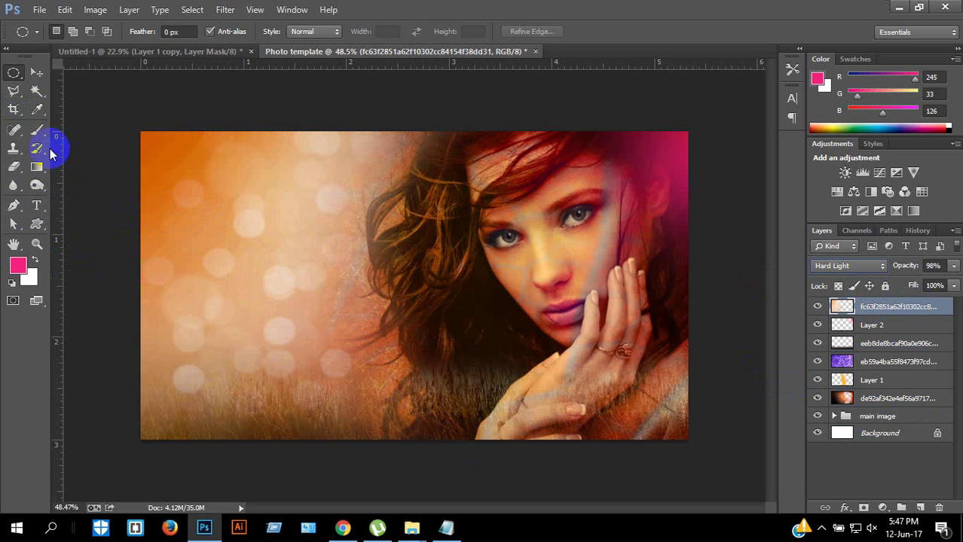
{"action": "left_click", "coordinate": [37, 130]}
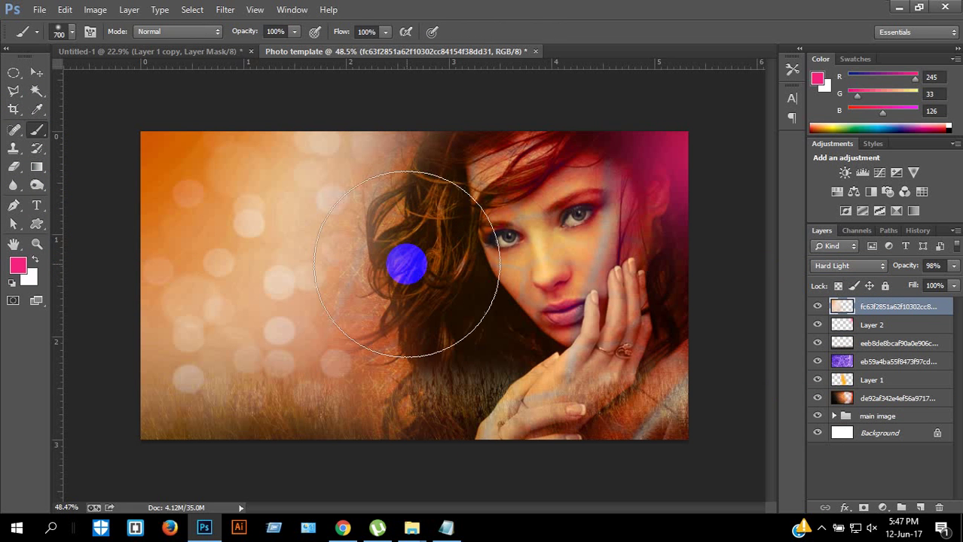
{"action": "key", "text": "ctrl+shift+n"}
{"action": "key", "text": "Return"}
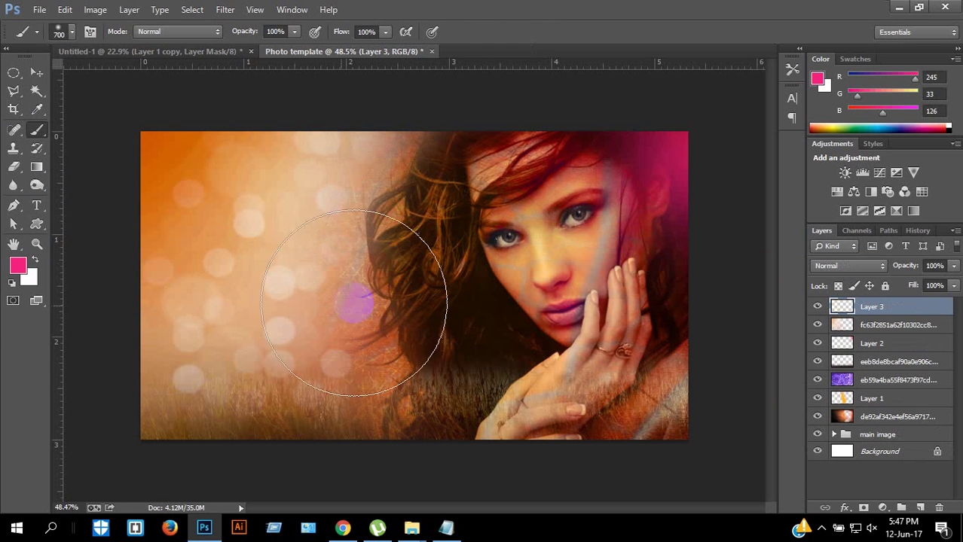
{"action": "key", "text": "ctrl+z"}
{"action": "left_click", "coordinate": [271, 222]}
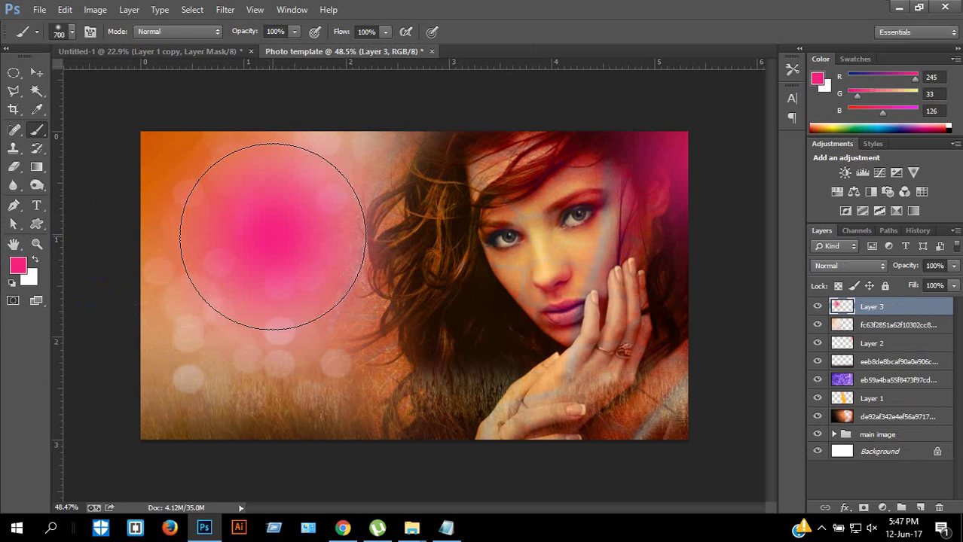
- Try the pink spot layer's blend modes from Multiply onward, settling on Color Dodge
{"action": "left_click", "coordinate": [38, 76]}
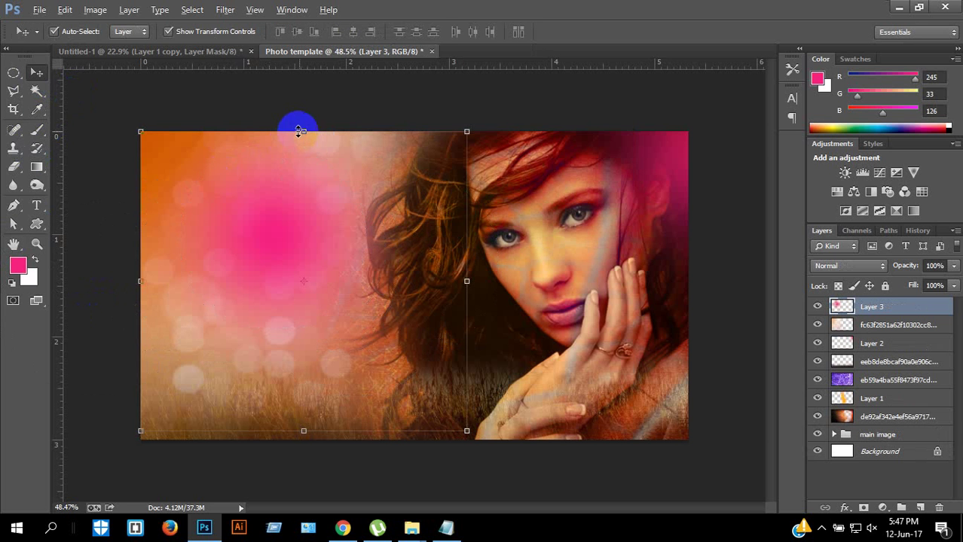
{"action": "left_click", "coordinate": [867, 267]}
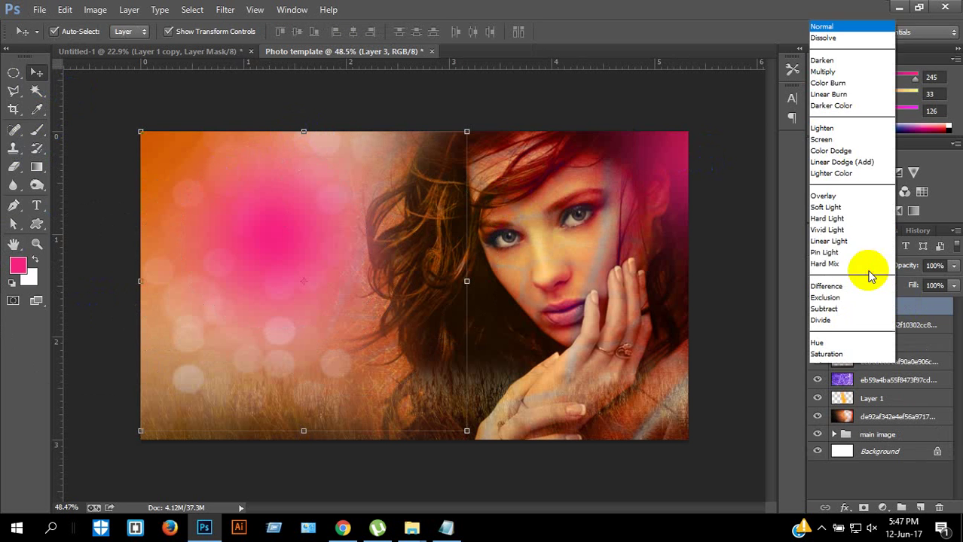
{"action": "left_click", "coordinate": [823, 52]}
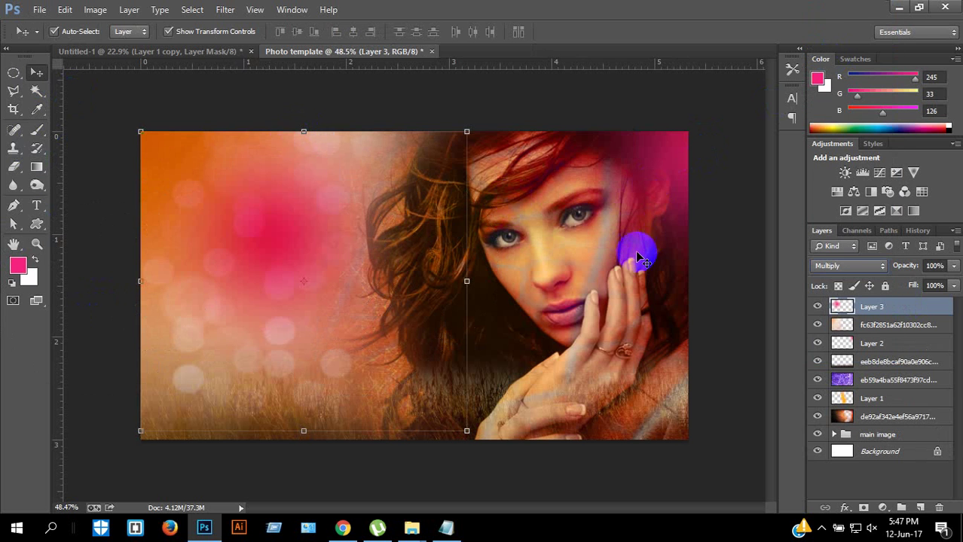
{"action": "key", "text": "shift+plus"}
{"action": "key", "text": "shift+plus"}
{"action": "key", "text": "shift+plus"}
{"action": "key", "text": "shift+plus"}
{"action": "key", "text": "shift+plus"}
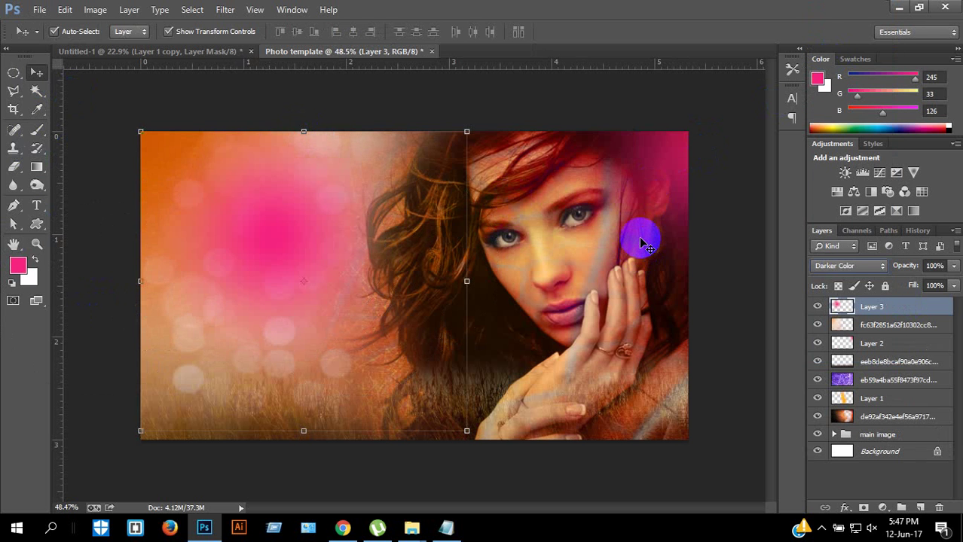
{"action": "key", "text": "shift+plus"}
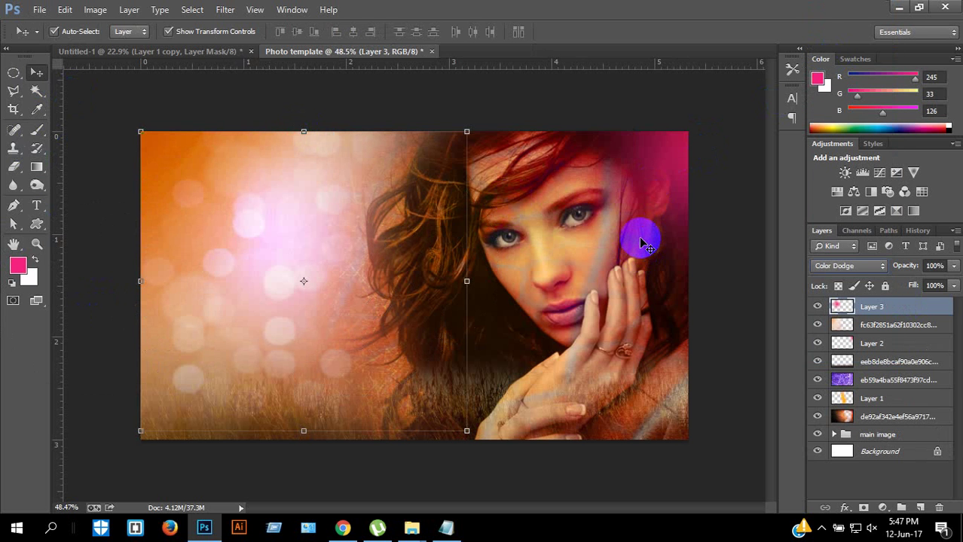
- Widen the pink glow and shift it toward the image's upper-left corner
{"action": "left_click_drag", "start_coordinate": [468, 280], "coordinate": [585, 263]}
{"action": "left_click_drag", "start_coordinate": [314, 236], "coordinate": [296, 202]}
{"action": "left_click", "coordinate": [710, 31]}
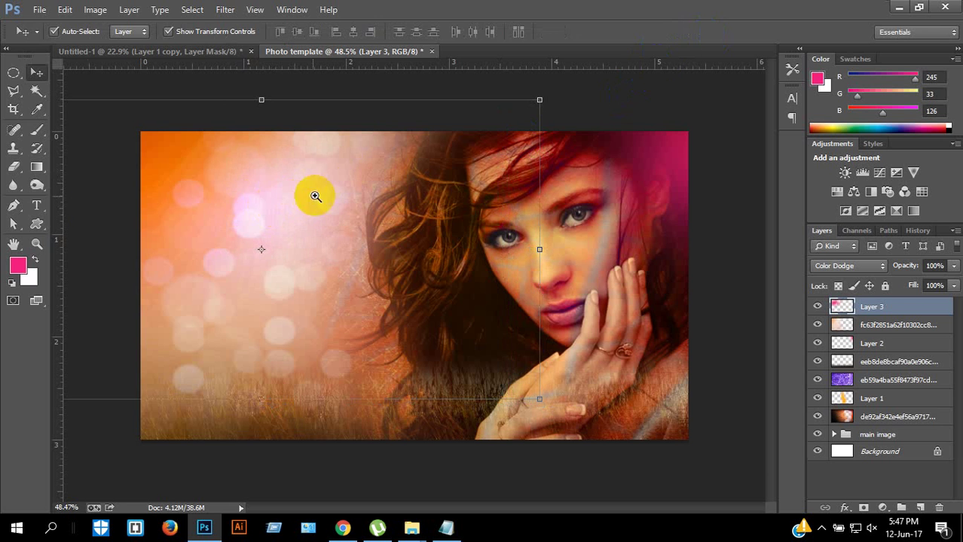
- Add the pink Roboto Bold text "PHOTO TEMPLATE" at 100 pt, starting on the image's upper-left part
{"action": "left_click", "coordinate": [13, 72]}
{"action": "left_click", "coordinate": [37, 205]}
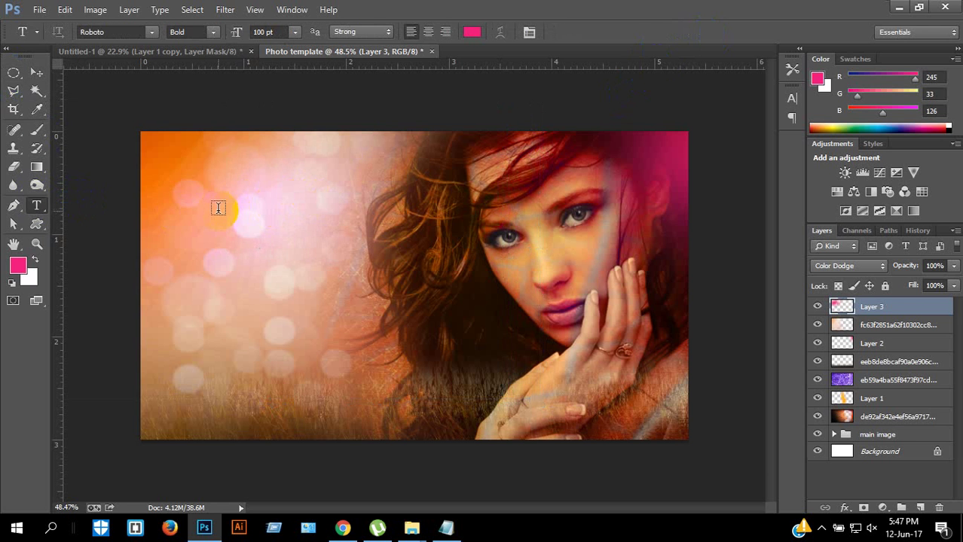
{"action": "left_click", "coordinate": [217, 215]}
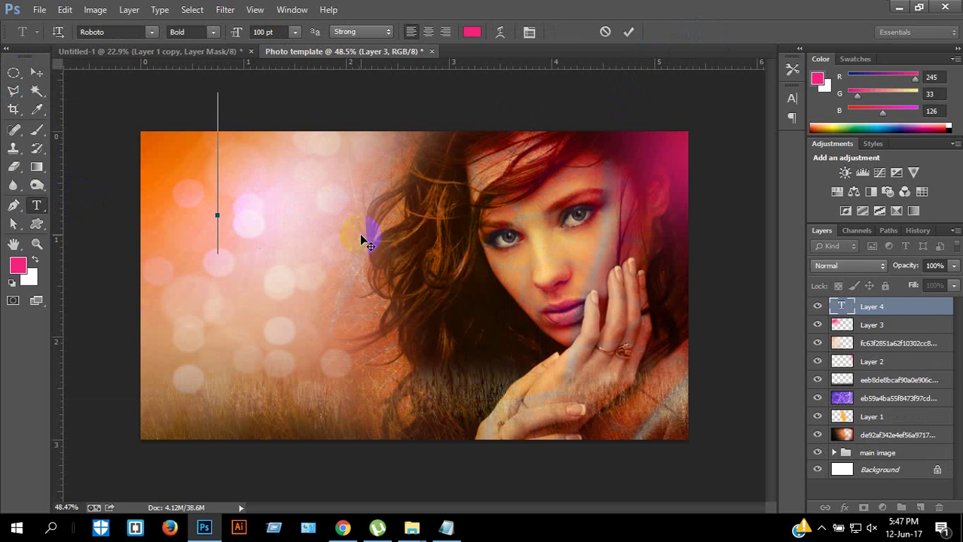
{"action": "type", "text": "PHOTO"}
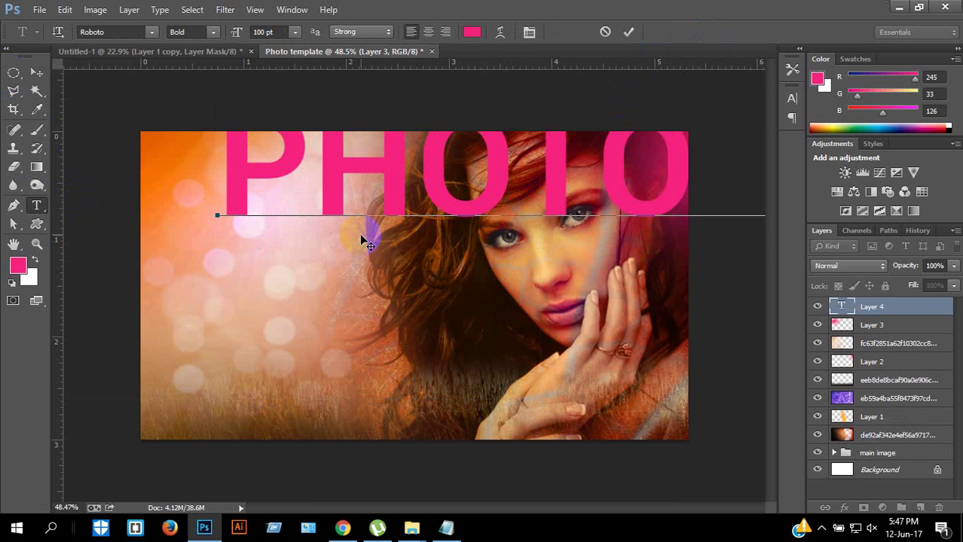
{"action": "key", "text": "ctrl+Return"}
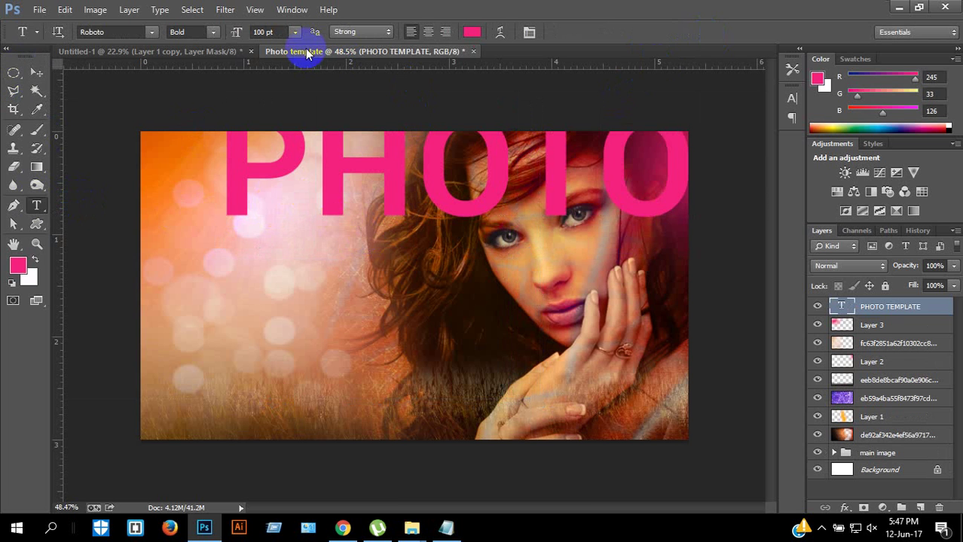
- Reduce the PHOTO TEMPLATE text to 20 pt and move it closer to the image's left edge
{"action": "left_click_drag", "start_coordinate": [283, 34], "coordinate": [238, 37]}
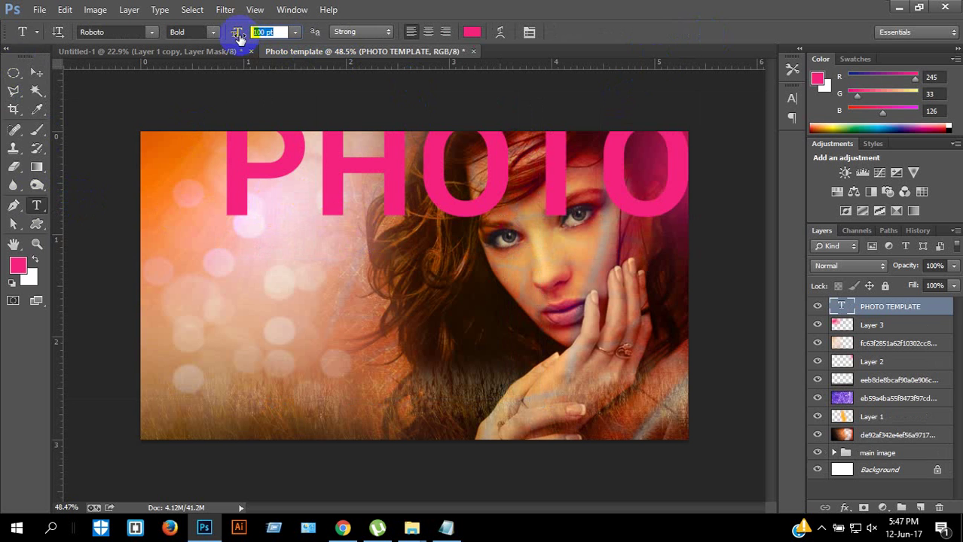
{"action": "type", "text": "40"}
{"action": "key", "text": "Return"}
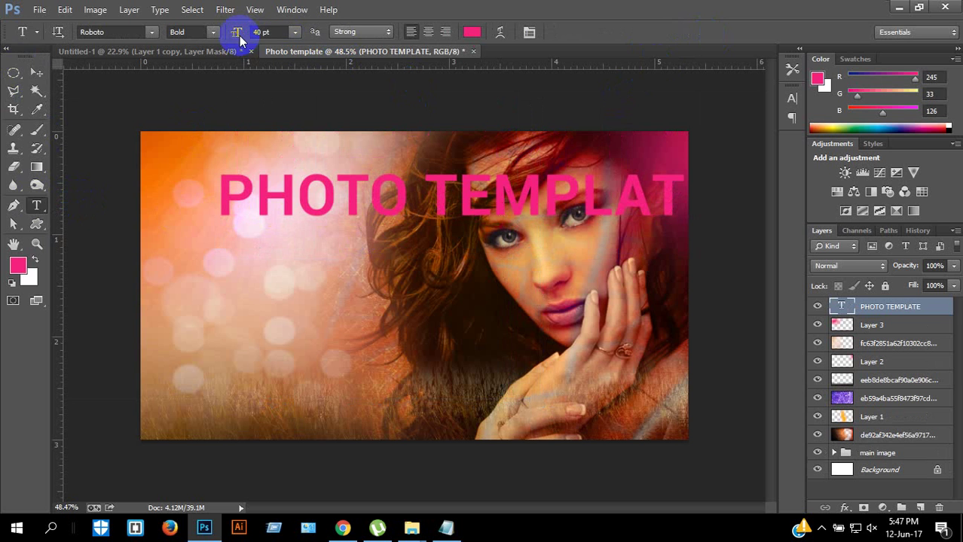
{"action": "type", "text": "20"}
{"action": "key", "text": "Return"}
{"action": "left_click", "coordinate": [36, 72]}
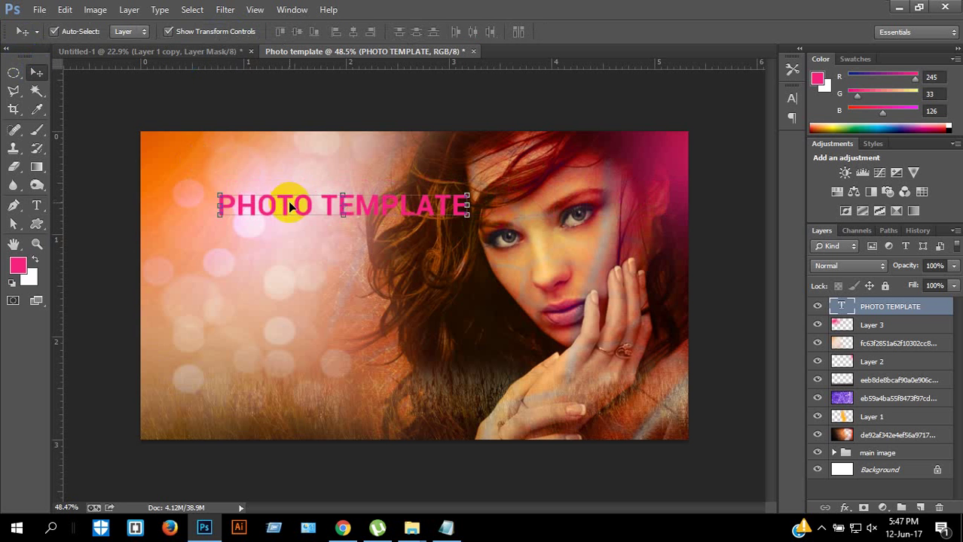
{"action": "left_click_drag", "start_coordinate": [286, 204], "coordinate": [237, 211]}
- Break the title into two lines, PHOTO above TEMPLATE, and move it up and to the right within the bokeh area
{"action": "left_click", "coordinate": [36, 205]}
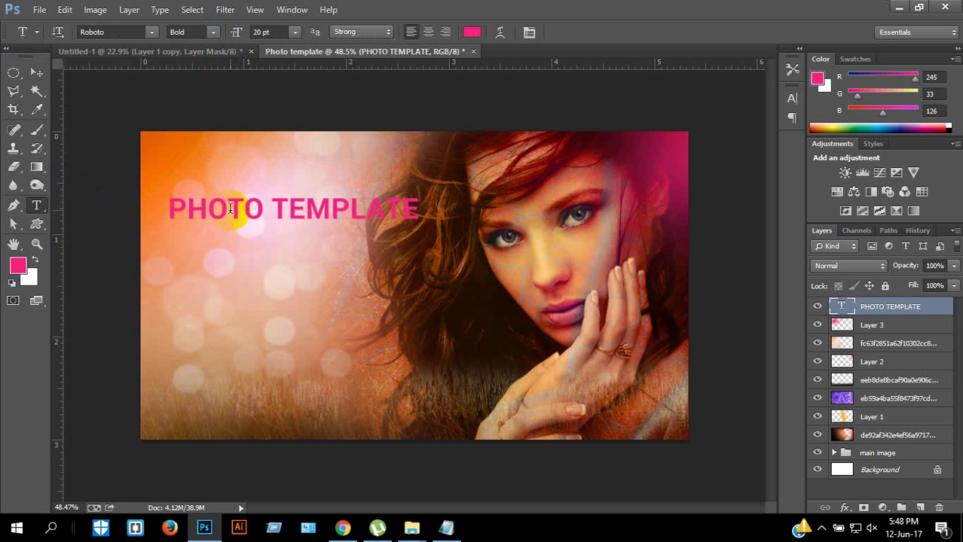
{"action": "left_click", "coordinate": [270, 201]}
{"action": "key", "text": "Return"}
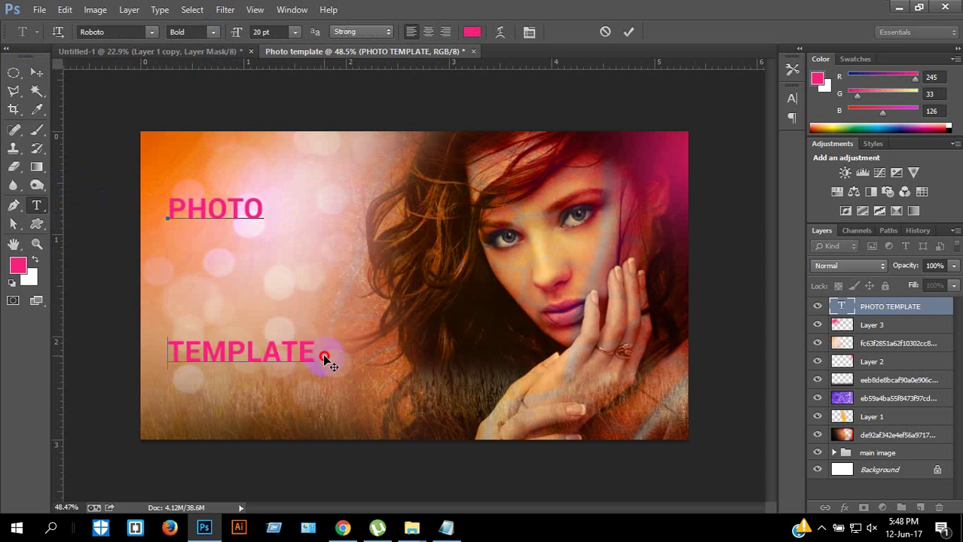
{"action": "left_click_drag", "start_coordinate": [327, 357], "coordinate": [370, 327]}
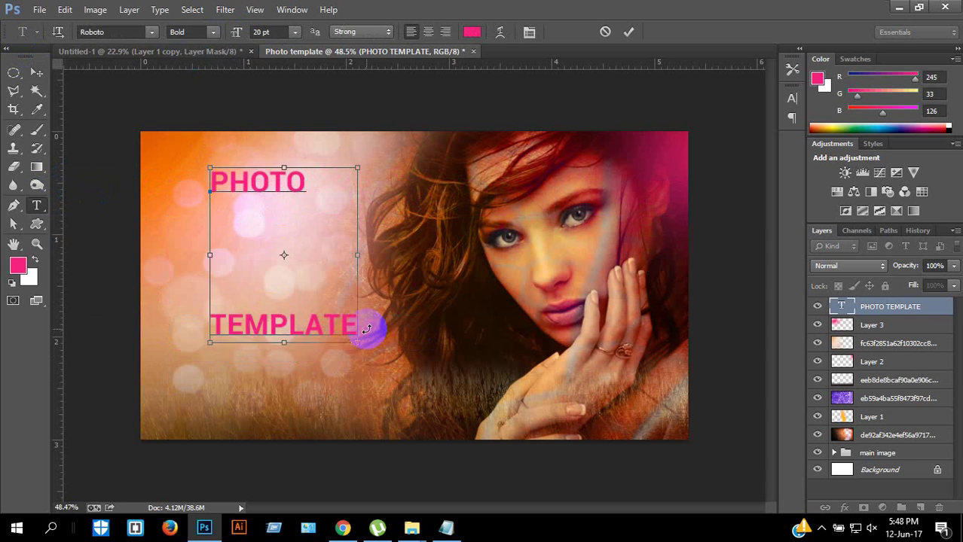
- Tighten the leading of the whole title until TEMPLATE sits directly beneath PHOTO, and commit the text edit
{"action": "key", "text": "ctrl+a"}
{"action": "key", "text": "alt+Up"}
{"action": "key", "text": "alt+Up"}
{"action": "key", "text": "alt+Up"}
{"action": "key", "text": "alt+Up"}
{"action": "key", "text": "alt+Up"}
{"action": "key", "text": "alt+Up"}
{"action": "key", "text": "alt+Up"}
{"action": "key", "text": "alt+Up"}
{"action": "key", "text": "alt+Up"}
{"action": "key", "text": "alt+Up"}
{"action": "key", "text": "alt+Up"}
{"action": "key", "text": "alt+Up"}
{"action": "key", "text": "alt+Up"}
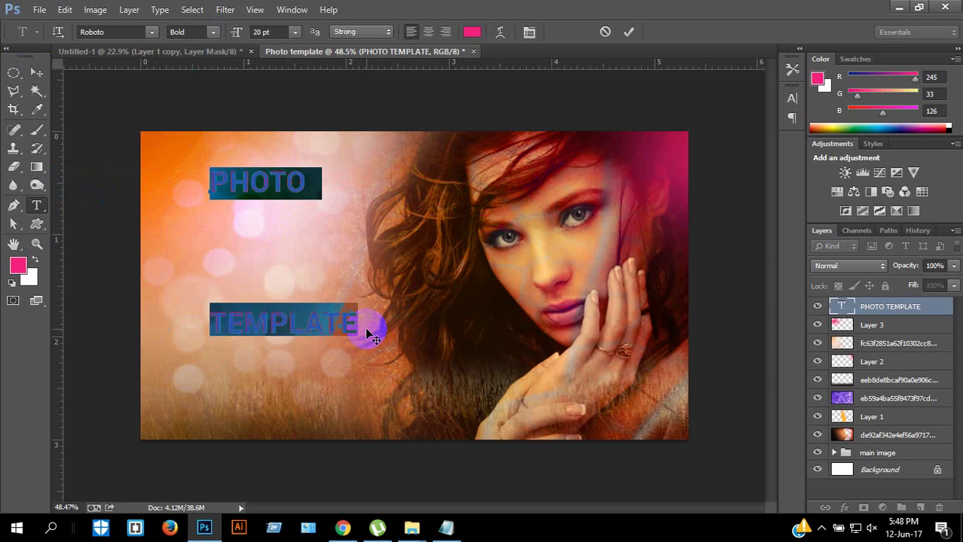
{"action": "key", "text": "alt+Up"}
{"action": "key", "text": "alt+Up"}
{"action": "key", "text": "alt+Up"}
{"action": "key", "text": "alt+Up"}
{"action": "key", "text": "alt+Up"}
{"action": "key", "text": "alt+Up"}
{"action": "key", "text": "alt+Up"}
{"action": "key", "text": "alt+Up"}
{"action": "key", "text": "alt+Up"}
{"action": "key", "text": "alt+Up"}
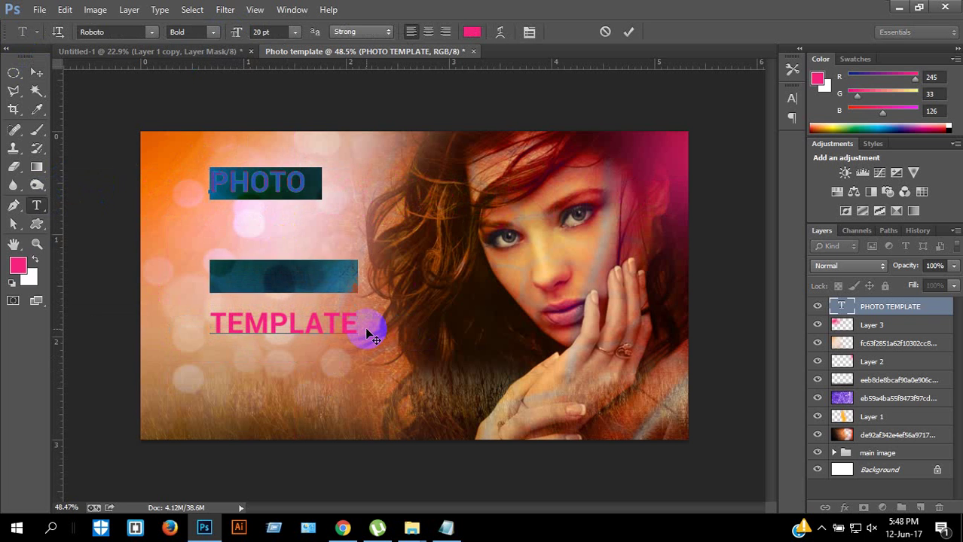
{"action": "key", "text": "alt+Up"}
{"action": "key", "text": "alt+Up"}
{"action": "key", "text": "alt+Up"}
{"action": "key", "text": "alt+Up"}
{"action": "key", "text": "alt+Up"}
{"action": "key", "text": "alt+Up"}
{"action": "key", "text": "alt+Up"}
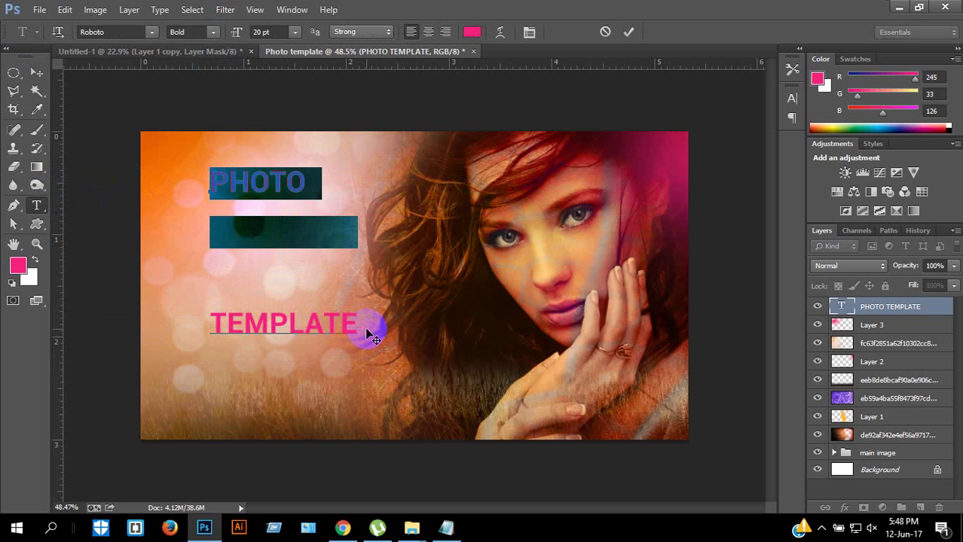
{"action": "key", "text": "alt+Up"}
{"action": "key", "text": "alt+Up"}
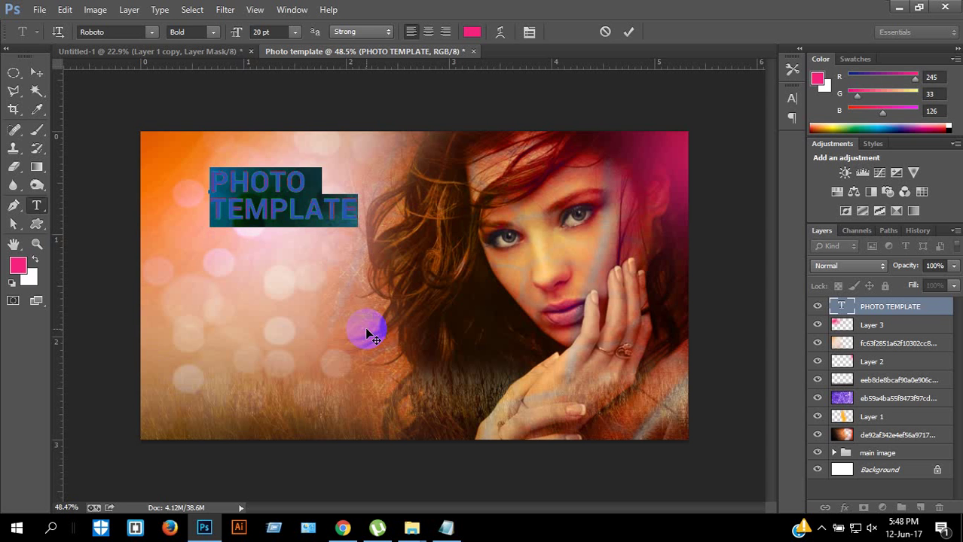
{"action": "left_click", "coordinate": [629, 31]}
- Enlarge the PHOTO TEMPLATE title proportionally to about 104.6% and commit the transformation
{"action": "left_click", "coordinate": [36, 72]}
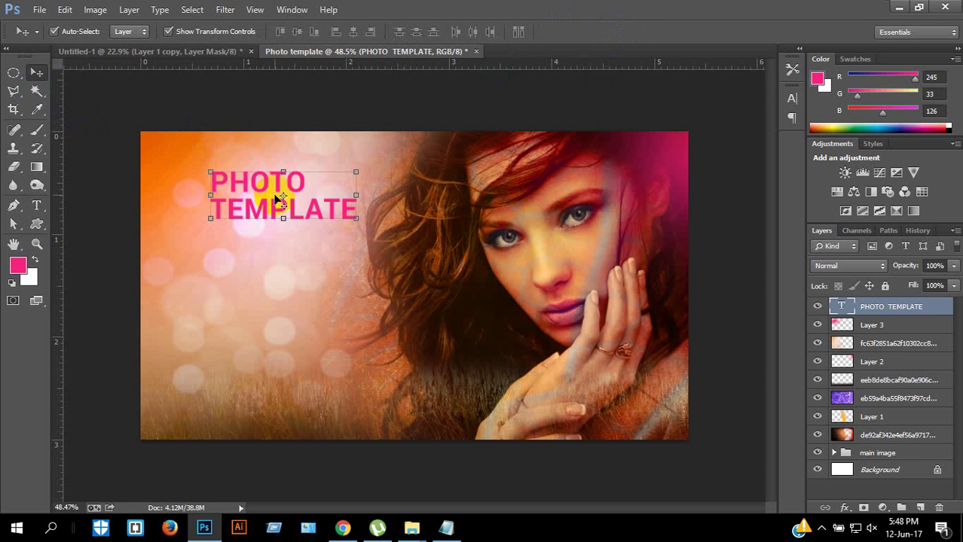
{"action": "left_click_drag", "start_coordinate": [303, 211], "coordinate": [329, 314]}
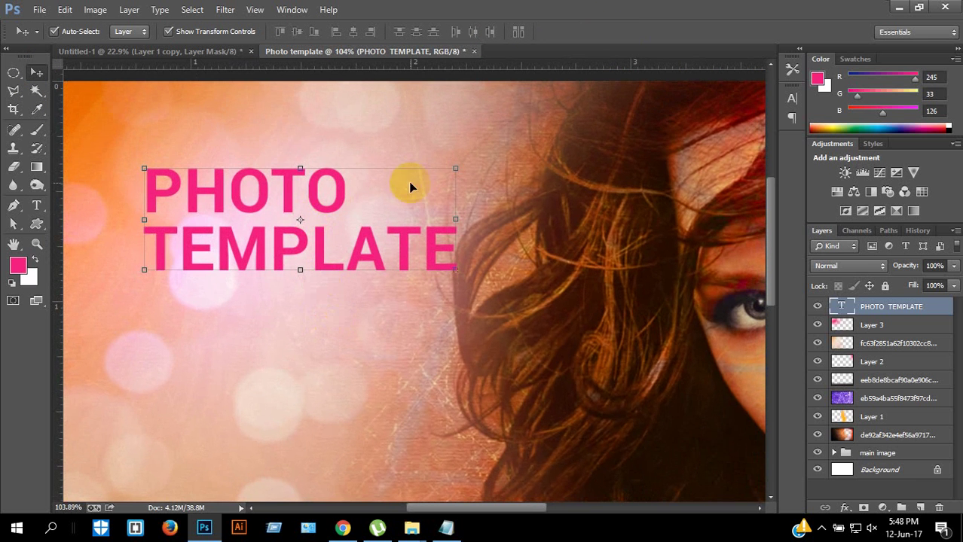
{"action": "left_click_drag", "start_coordinate": [448, 170], "coordinate": [465, 158]}
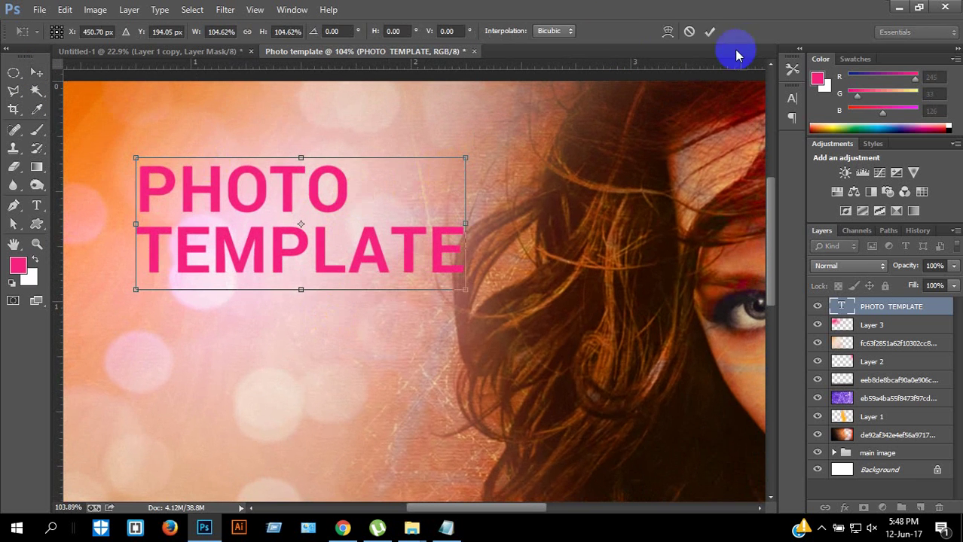
{"action": "left_click", "coordinate": [710, 32]}
- Change the font style of the PHOTO TEMPLATE title to Roboto Black
{"action": "left_click", "coordinate": [45, 209]}
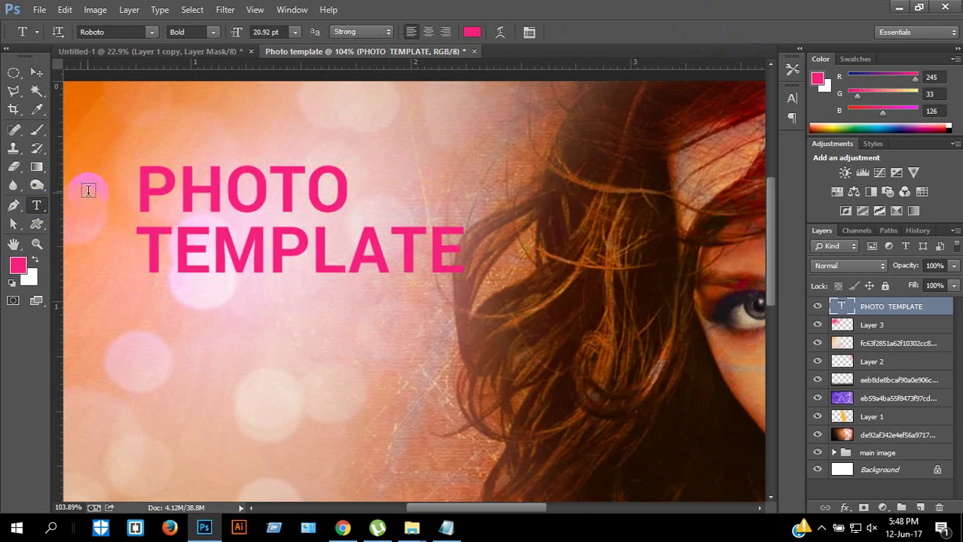
{"action": "left_click", "coordinate": [213, 32]}
{"action": "left_click", "coordinate": [188, 147]}
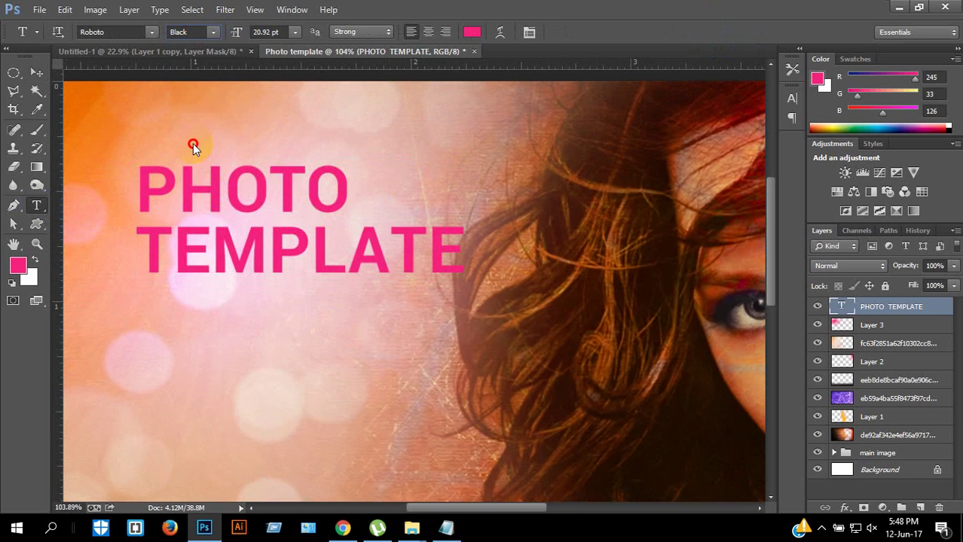
{"action": "left_click", "coordinate": [36, 72]}
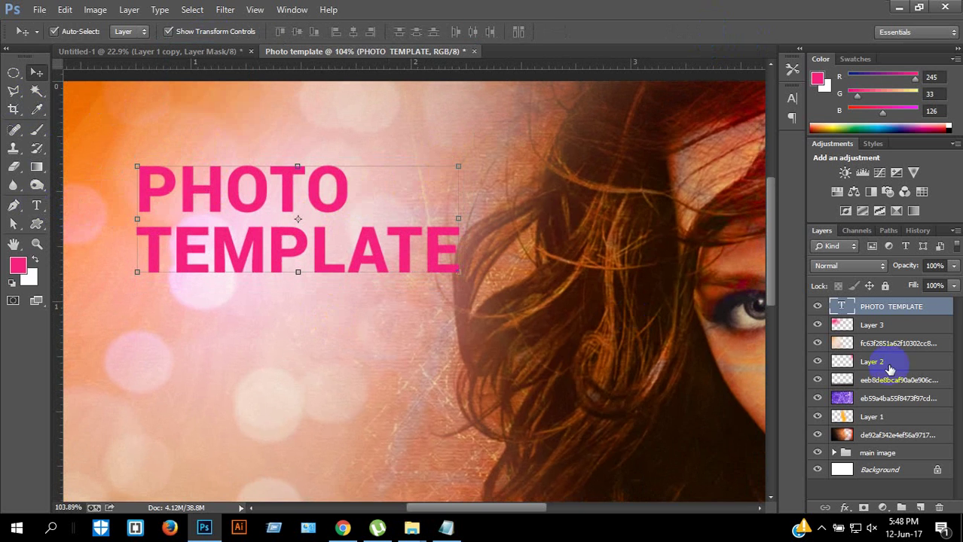
- Add a black Multiply drop shadow to the title with 44% opacity, 8 px distance and 6 px size
{"action": "double_click", "coordinate": [936, 315]}
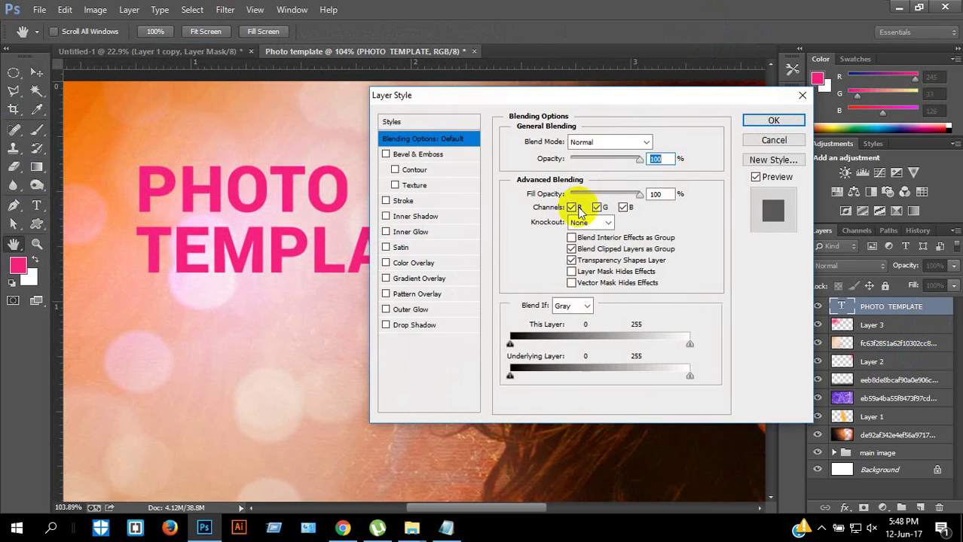
{"action": "left_click", "coordinate": [411, 332]}
{"action": "left_click_drag", "start_coordinate": [548, 103], "coordinate": [744, 110]}
{"action": "left_click_drag", "start_coordinate": [808, 166], "coordinate": [821, 166]}
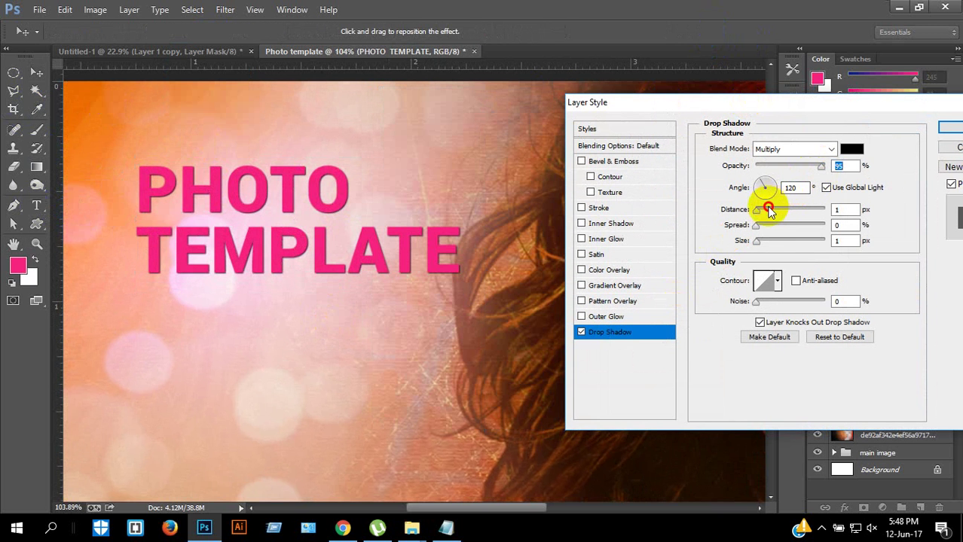
{"action": "left_click_drag", "start_coordinate": [762, 209], "coordinate": [762, 241]}
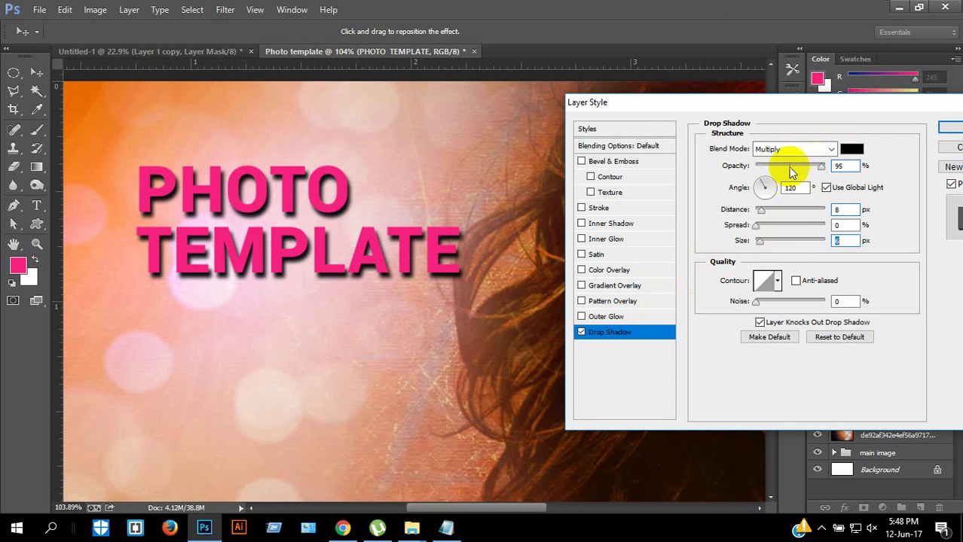
{"action": "left_click_drag", "start_coordinate": [791, 167], "coordinate": [783, 167]}
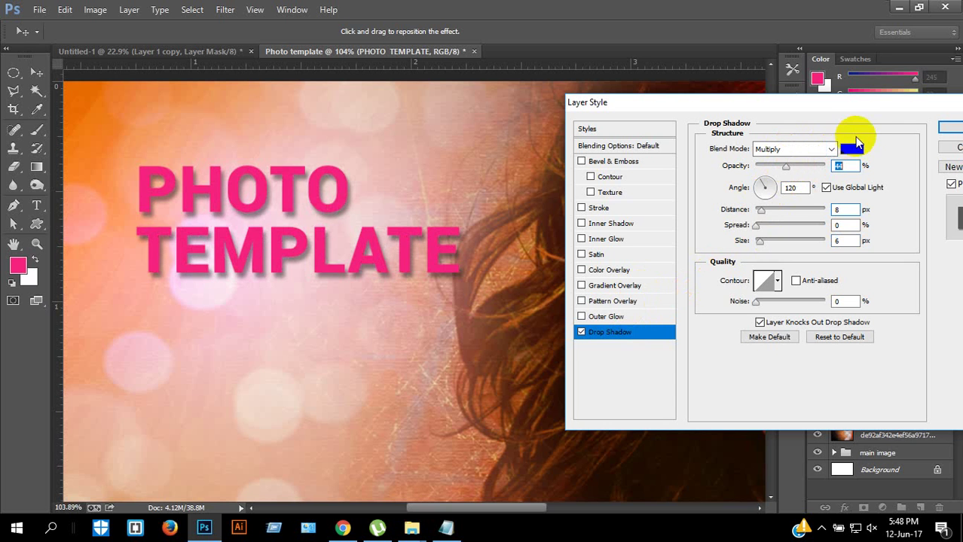
{"action": "left_click", "coordinate": [619, 271]}
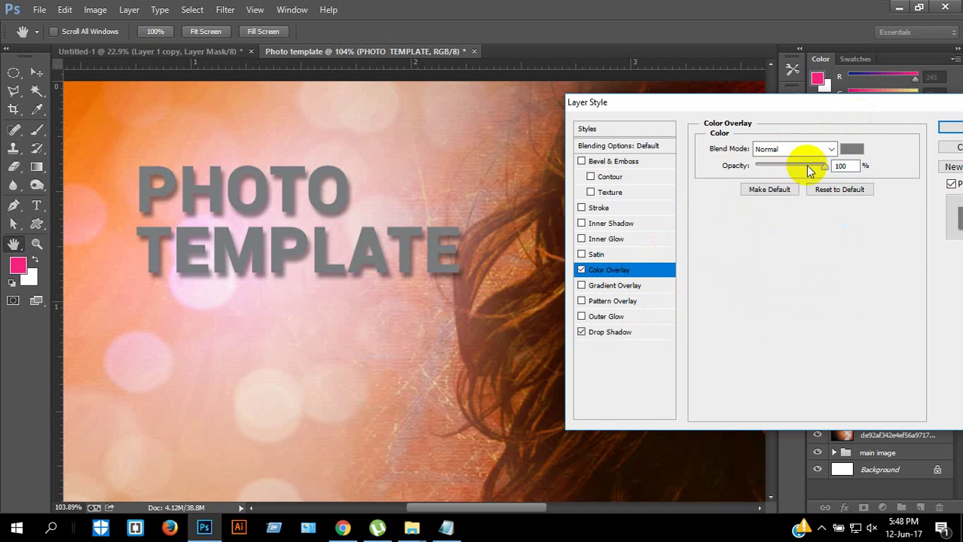
{"action": "left_click", "coordinate": [852, 149]}
{"action": "left_click", "coordinate": [427, 167]}
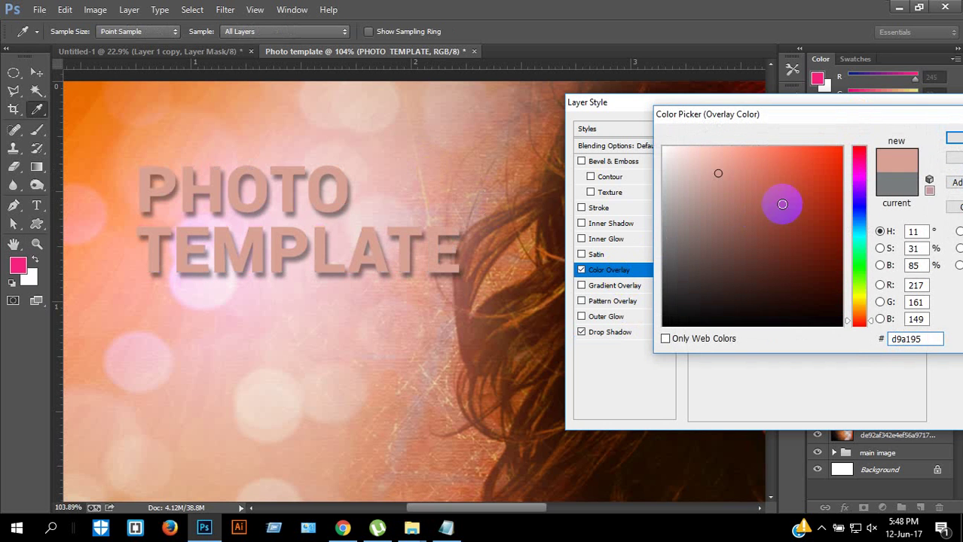
{"action": "left_click_drag", "start_coordinate": [859, 280], "coordinate": [860, 166]}
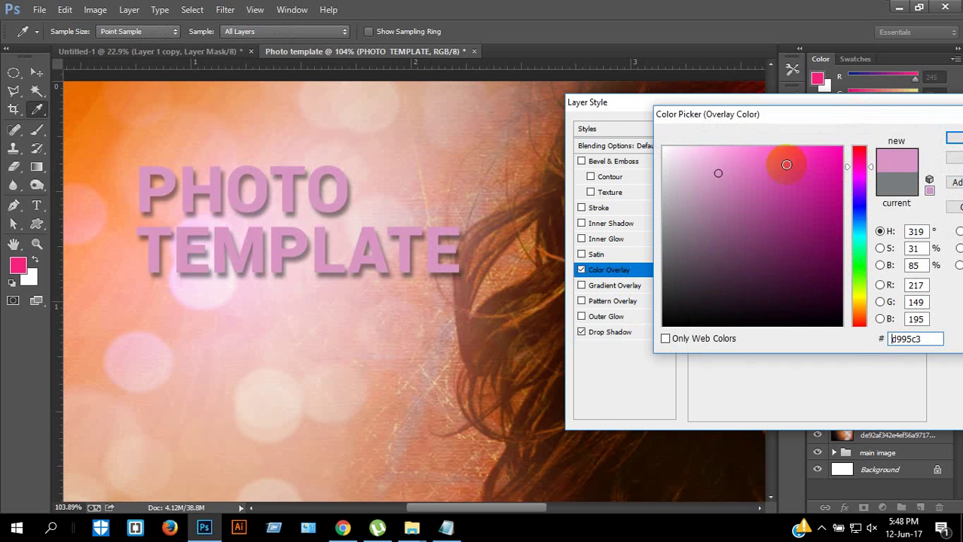
{"action": "left_click_drag", "start_coordinate": [786, 164], "coordinate": [768, 136]}
{"action": "left_click", "coordinate": [951, 157]}
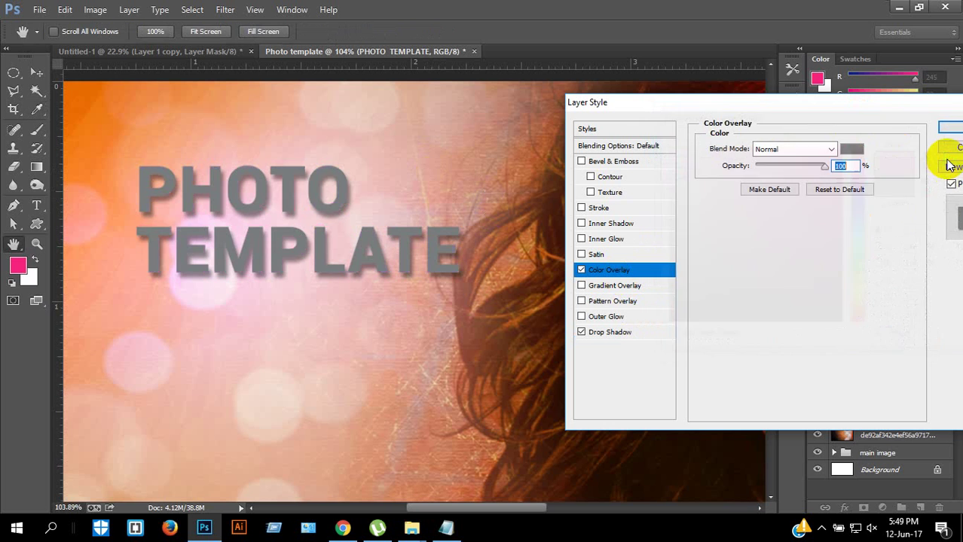
{"action": "left_click", "coordinate": [581, 270]}
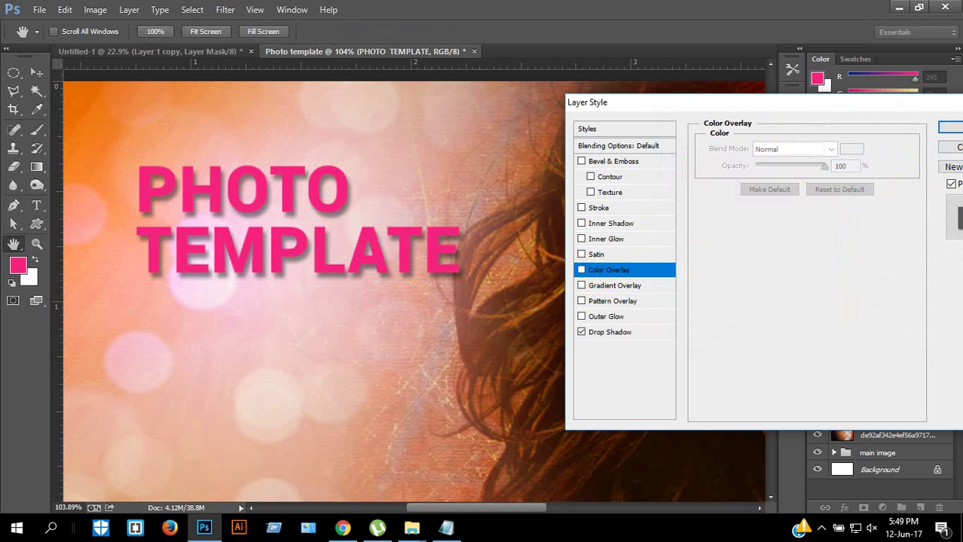
- Apply the title's layer style and create a new empty layer above the title
{"action": "left_click", "coordinate": [952, 127]}
{"action": "left_click_drag", "start_coordinate": [275, 271], "coordinate": [294, 265]}
{"action": "key", "text": "ctrl+shift+n"}
{"action": "key", "text": "Return"}
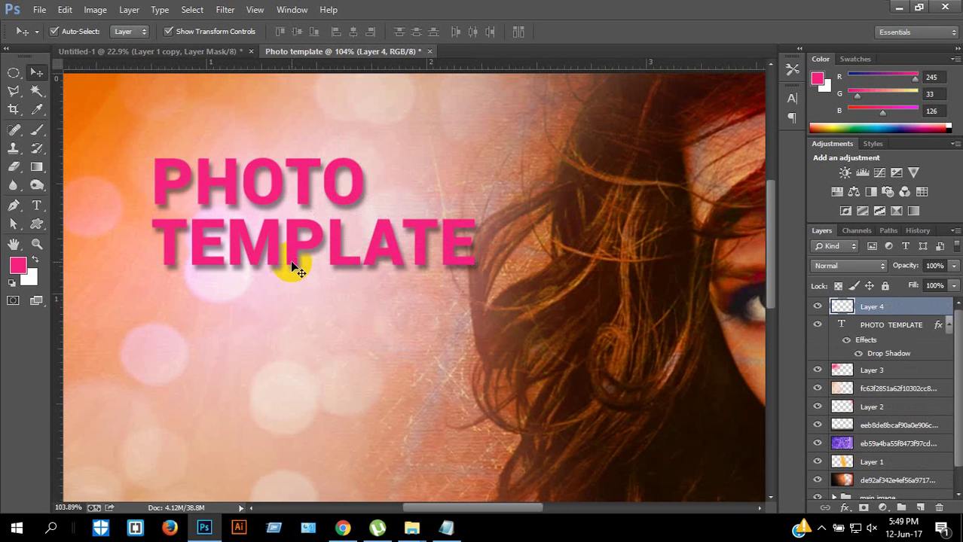
- Paint a single soft white dab with a 300 px brush just below the middle of TEMPLATE on the new layer
{"action": "key", "text": "b"}
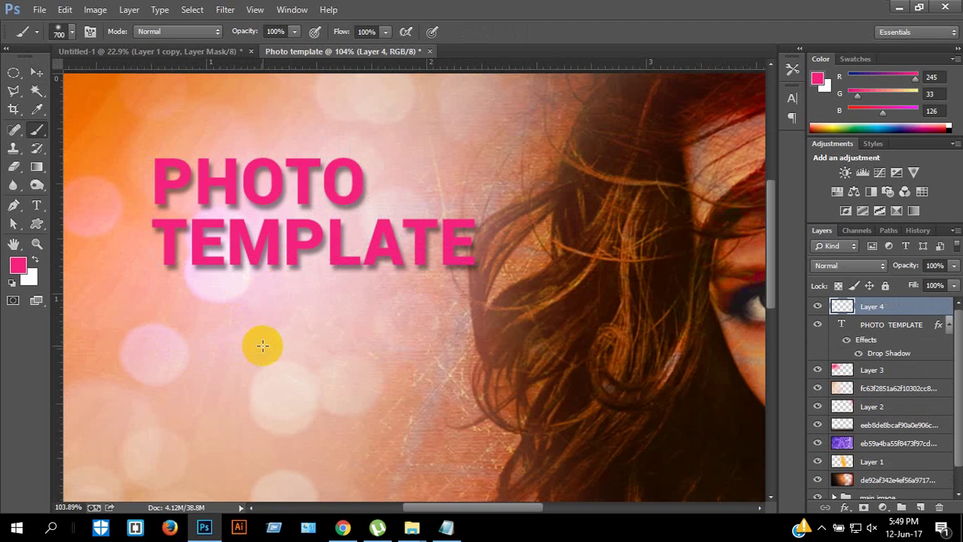
{"action": "key", "text": "bracketleft"}
{"action": "key", "text": "bracketleft"}
{"action": "key", "text": "bracketleft"}
{"action": "key", "text": "bracketleft"}
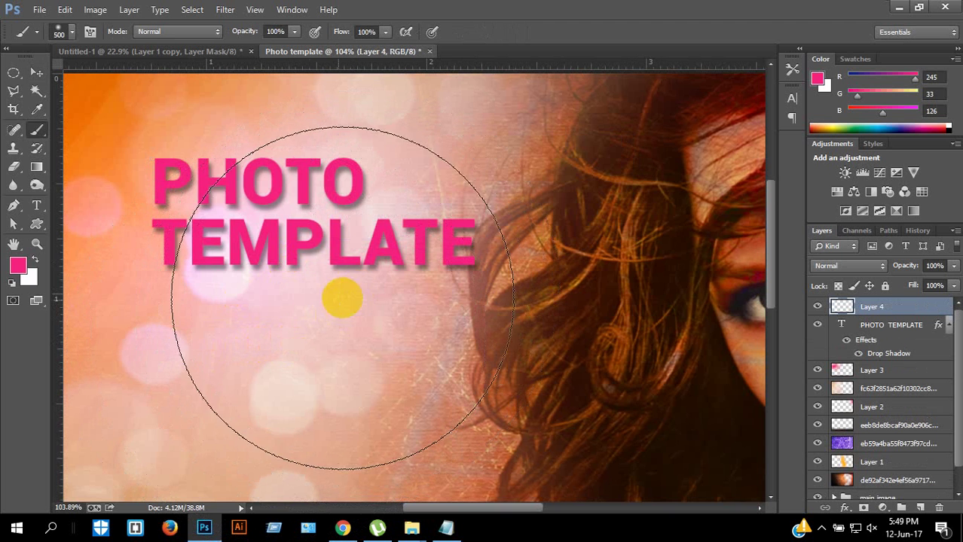
{"action": "left_click", "coordinate": [309, 302]}
{"action": "key", "text": "ctrl+z"}
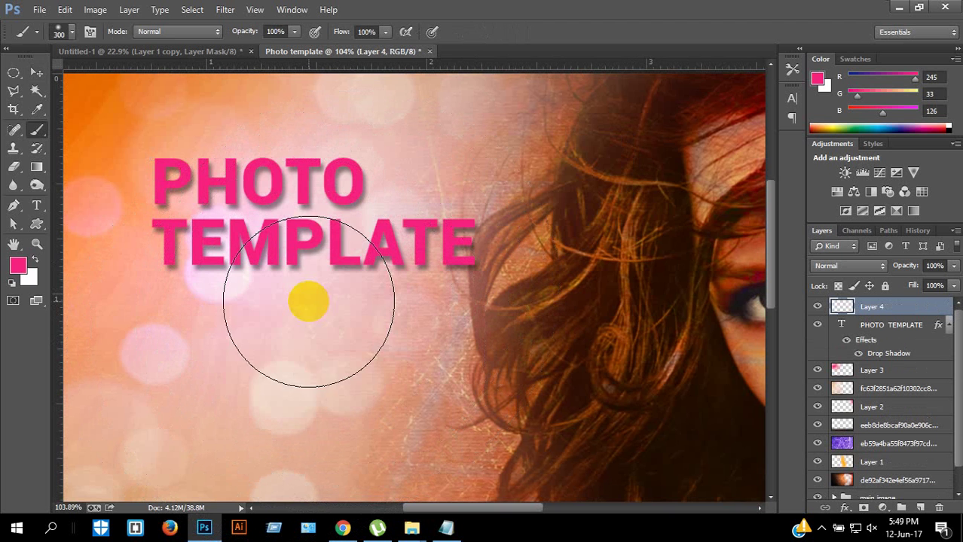
{"action": "left_click", "coordinate": [34, 260]}
{"action": "left_click", "coordinate": [340, 291]}
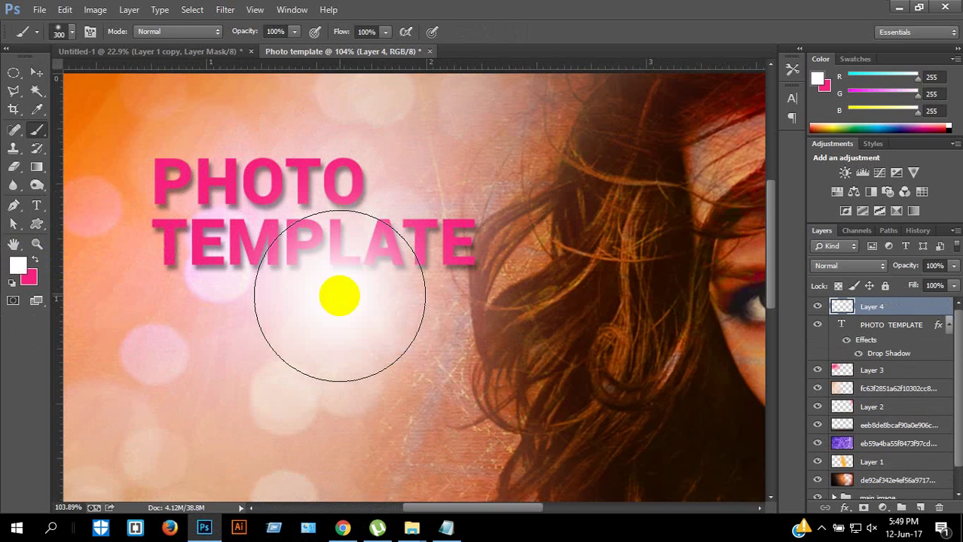
- Transform the white dab into a thin streak, about 294% wide and 8.5% high, along the lower edge of TEMPLATE
{"action": "left_click", "coordinate": [36, 73]}
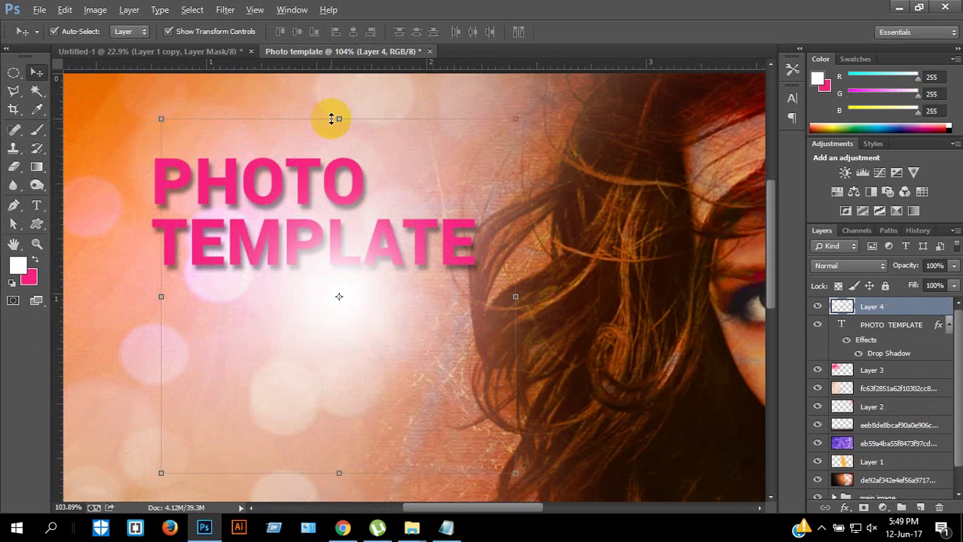
{"action": "left_click_drag", "start_coordinate": [333, 119], "coordinate": [315, 217]}
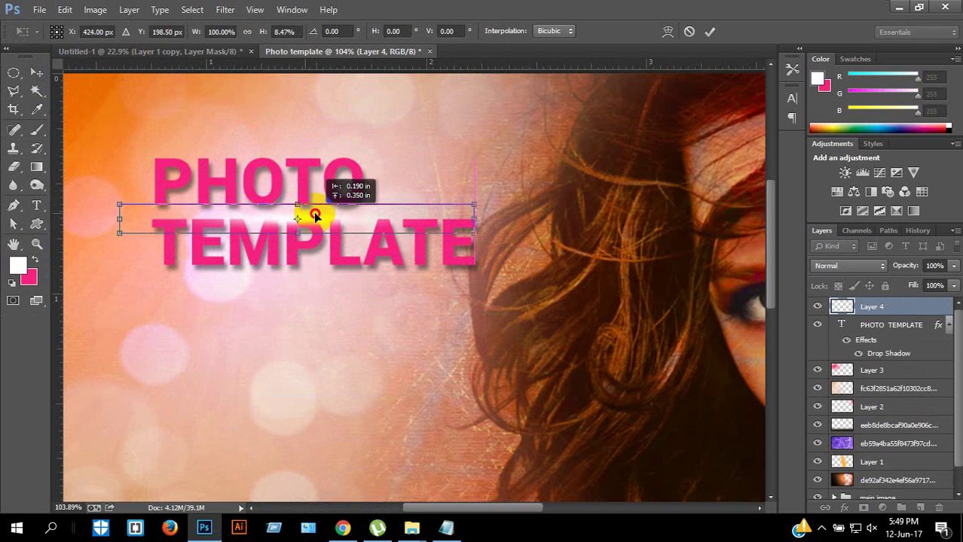
{"action": "left_click_drag", "start_coordinate": [475, 222], "coordinate": [788, 217]}
{"action": "left_click_drag", "start_coordinate": [326, 222], "coordinate": [337, 275]}
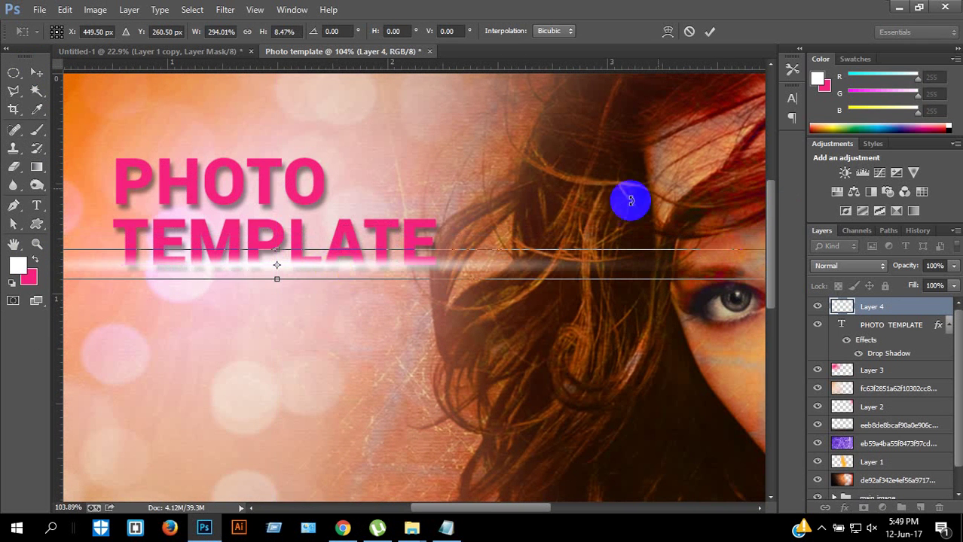
{"action": "left_click", "coordinate": [710, 31]}
- Duplicate the white light streak and place the copy across the lower edge of PHOTO
{"action": "left_click_drag", "start_coordinate": [475, 221], "coordinate": [580, 240]}
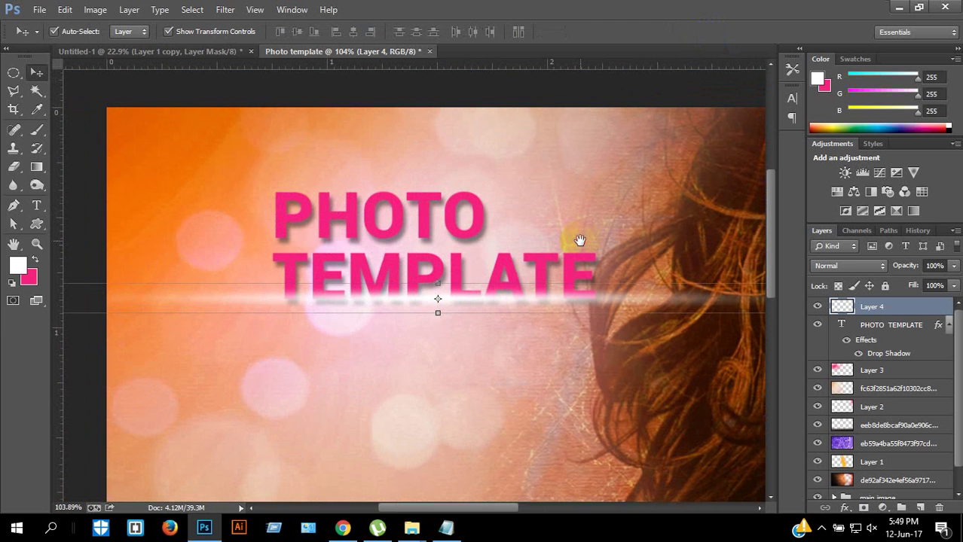
{"action": "left_click_drag", "start_coordinate": [466, 303], "coordinate": [430, 243]}
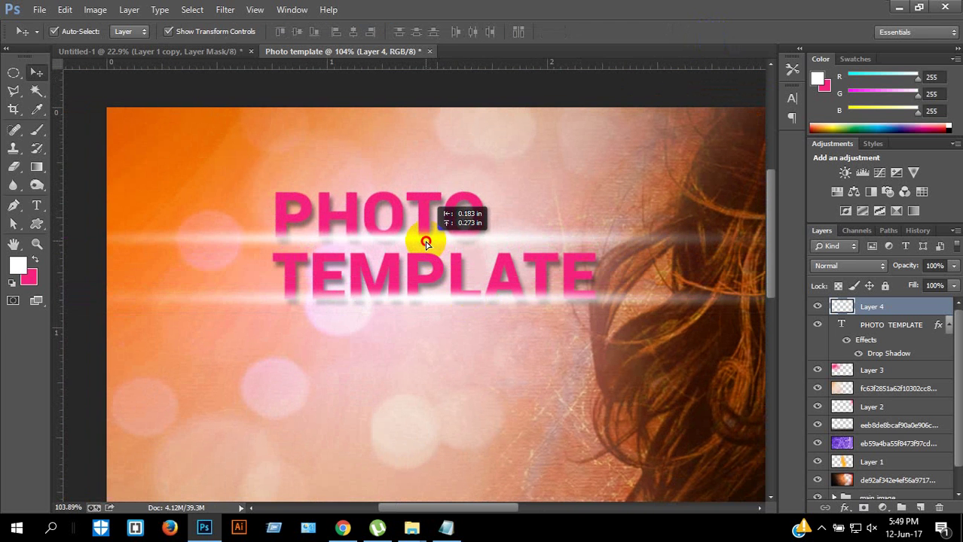
{"action": "key", "text": "ctrl+j"}
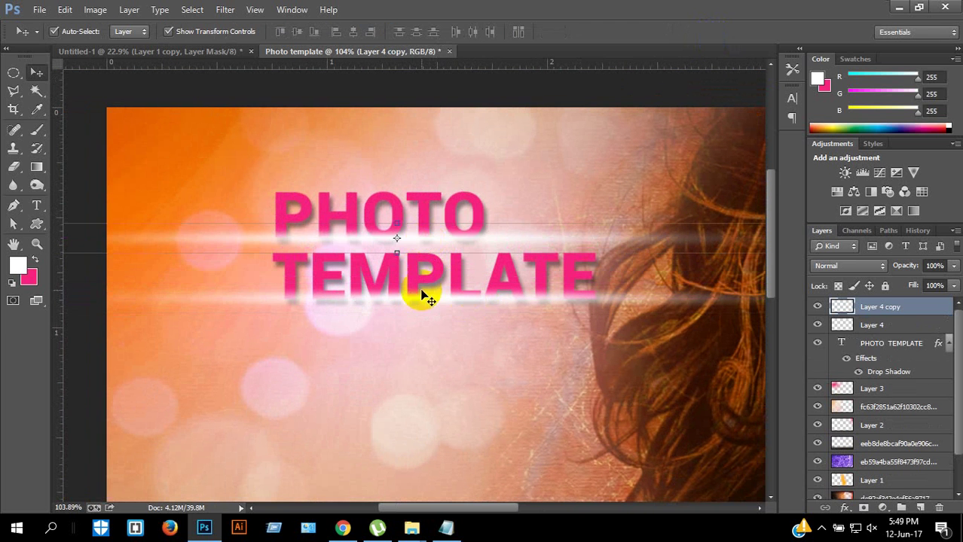
- Recolour the title's drop shadow to dark brown #552203 and lower its opacity to about 23%
{"action": "left_click", "coordinate": [938, 344]}
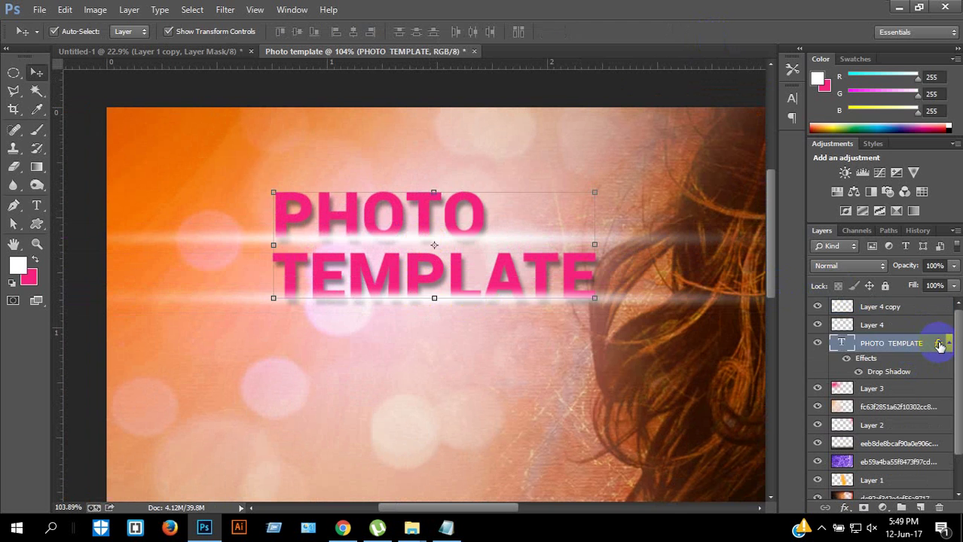
{"action": "double_click", "coordinate": [940, 345]}
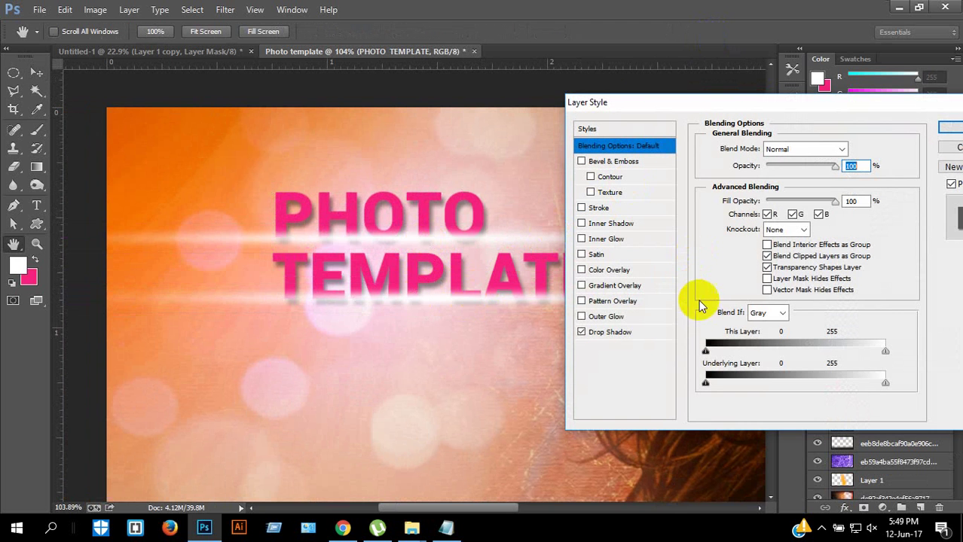
{"action": "left_click", "coordinate": [604, 335]}
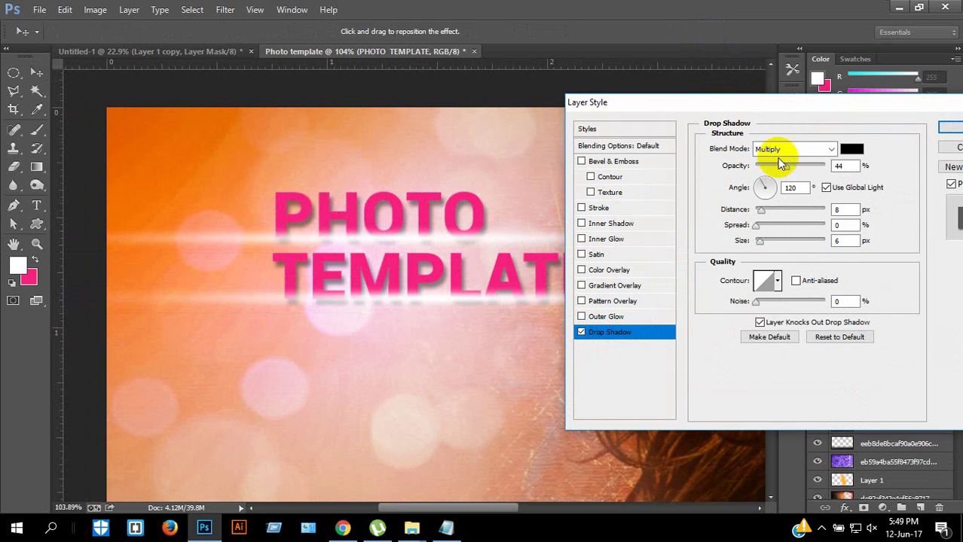
{"action": "left_click", "coordinate": [852, 153]}
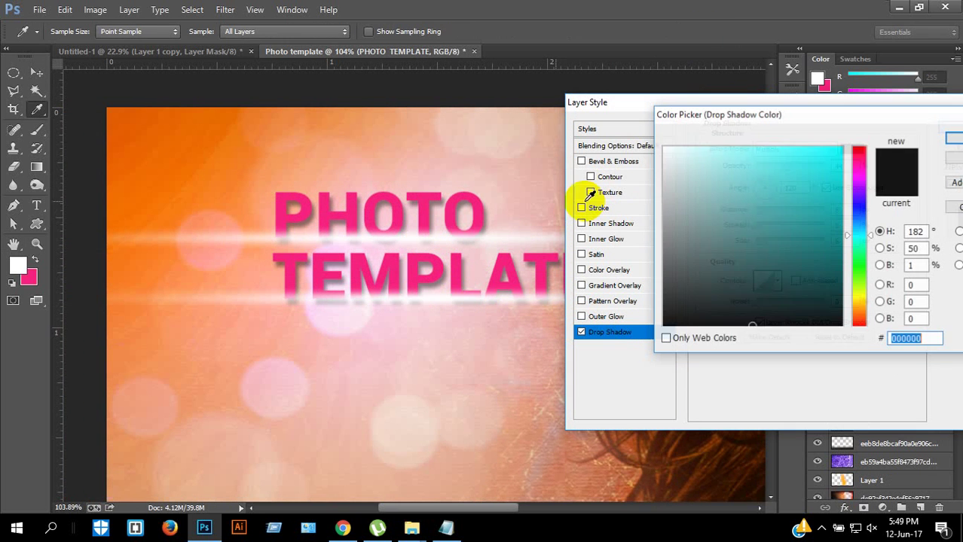
{"action": "left_click", "coordinate": [198, 166]}
{"action": "left_click", "coordinate": [693, 464]}
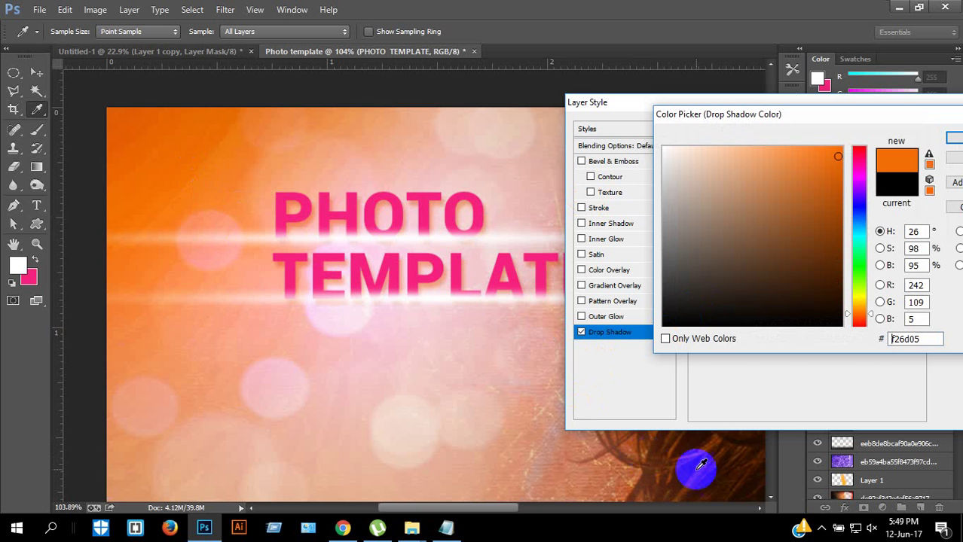
{"action": "left_click", "coordinate": [836, 256]}
{"action": "left_click_drag", "start_coordinate": [836, 256], "coordinate": [836, 267]}
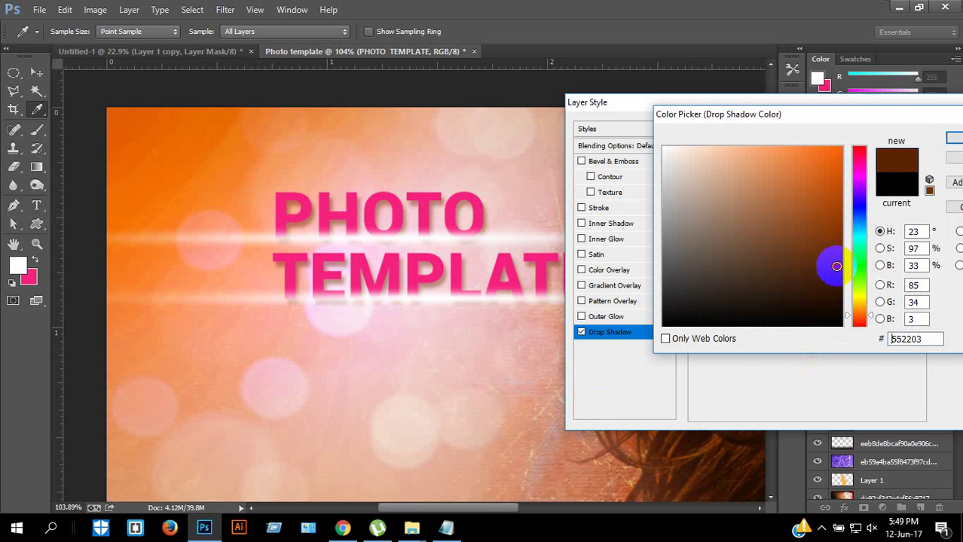
{"action": "left_click", "coordinate": [953, 137]}
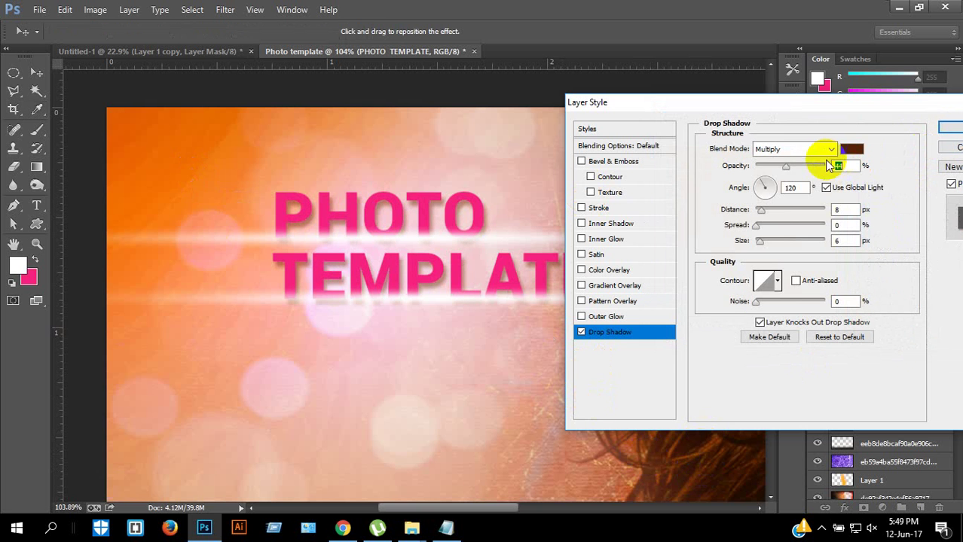
{"action": "left_click_drag", "start_coordinate": [822, 166], "coordinate": [772, 172]}
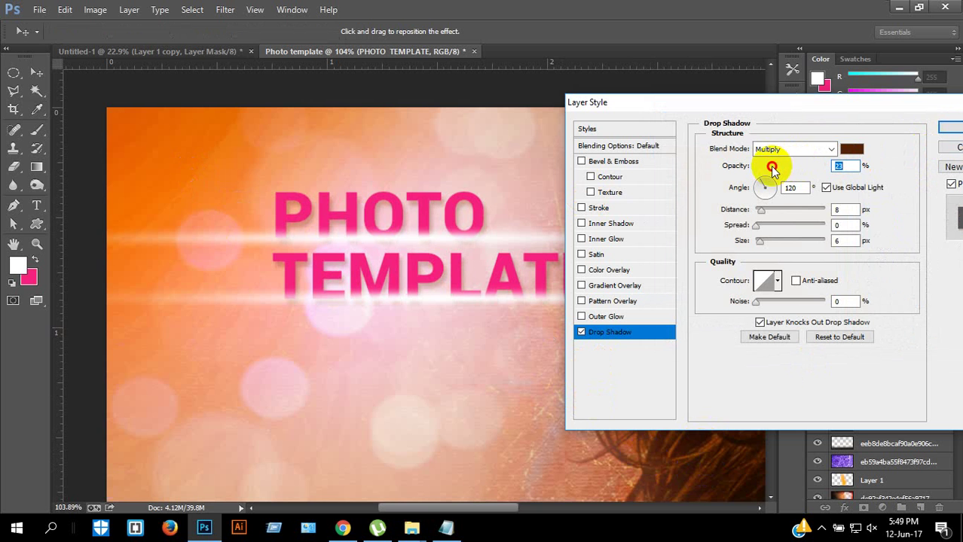
- Add a Gradient Overlay to the PHOTO TEMPLATE title using the white-to-pink Foreground to Background preset
{"action": "left_click", "coordinate": [608, 285]}
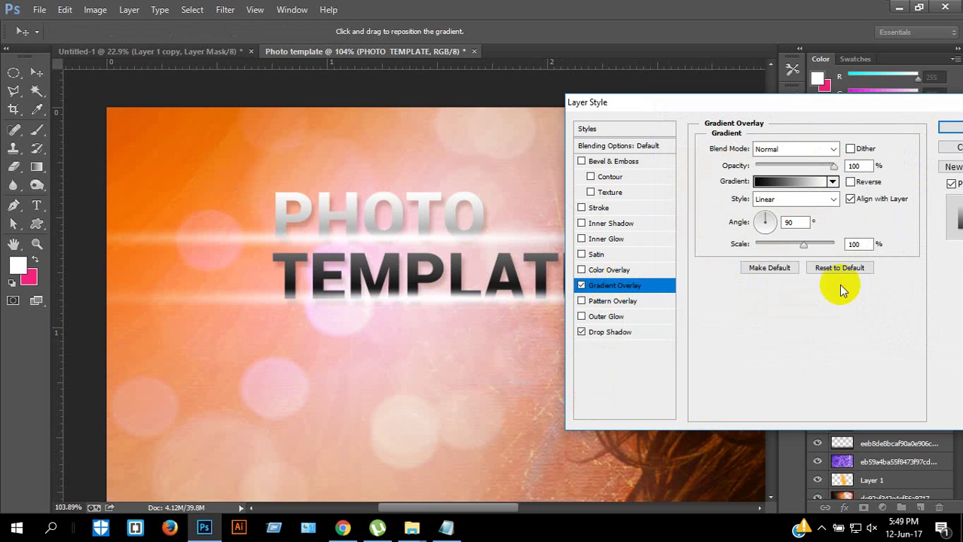
{"action": "left_click", "coordinate": [806, 185]}
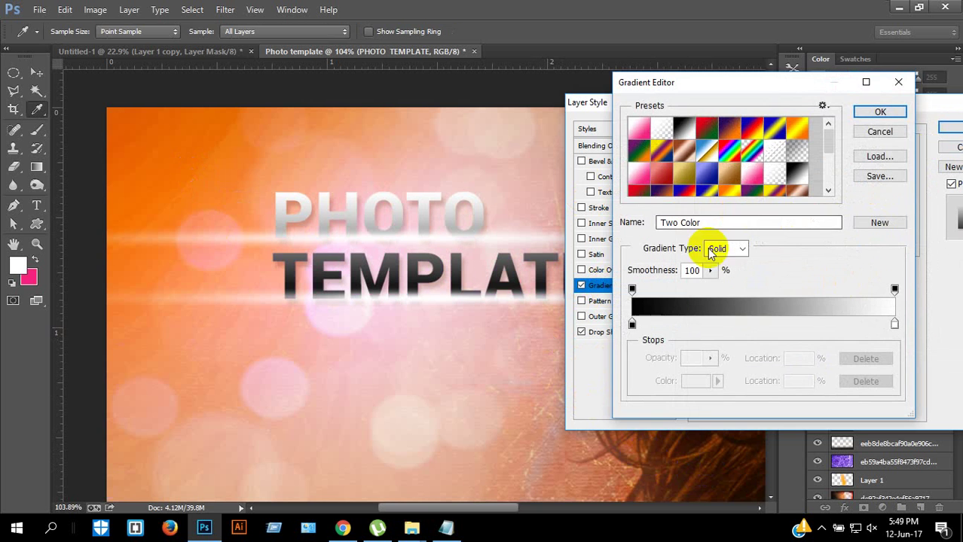
{"action": "left_click", "coordinate": [632, 325]}
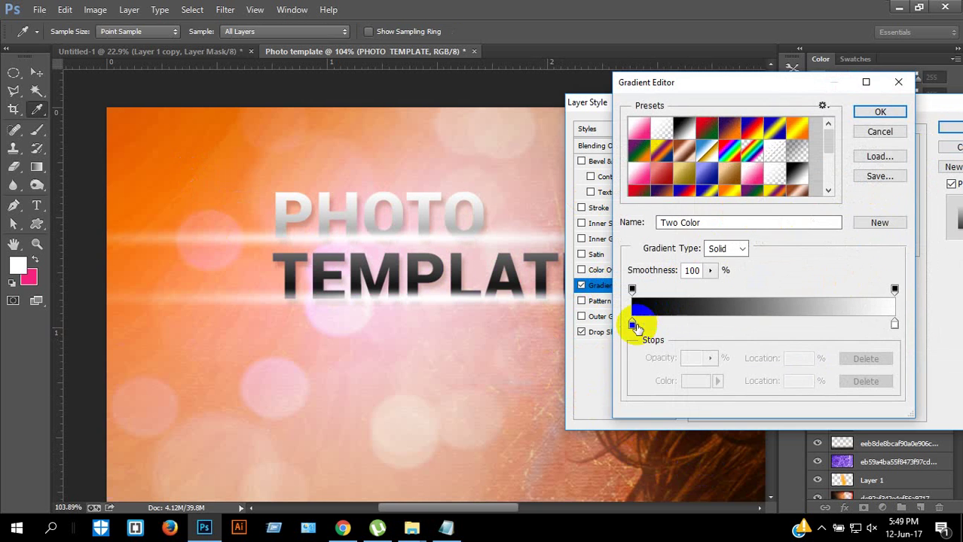
{"action": "left_click", "coordinate": [893, 324]}
{"action": "left_click", "coordinate": [637, 173]}
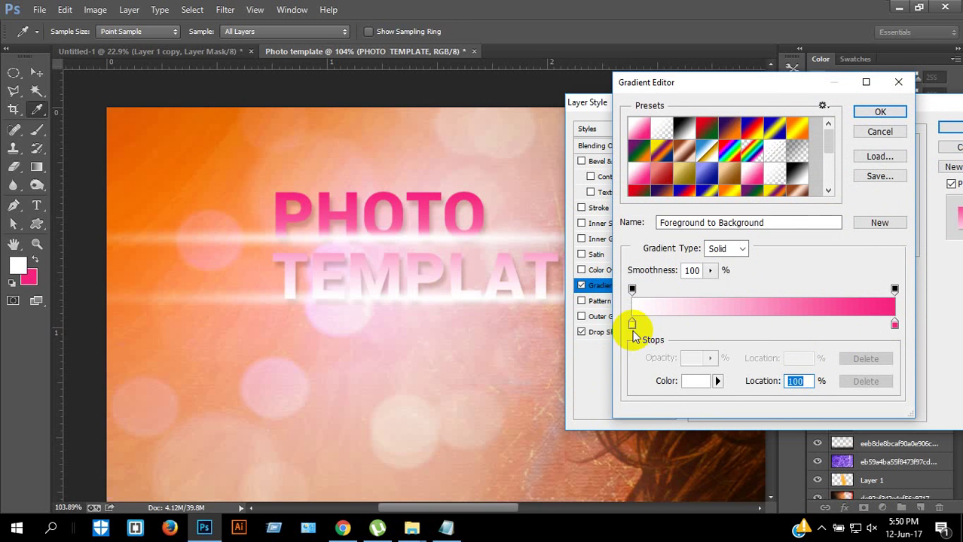
- Add a colour stop at 43% in the title's gradient and colour it light magenta #fe64d4
{"action": "left_click", "coordinate": [746, 324]}
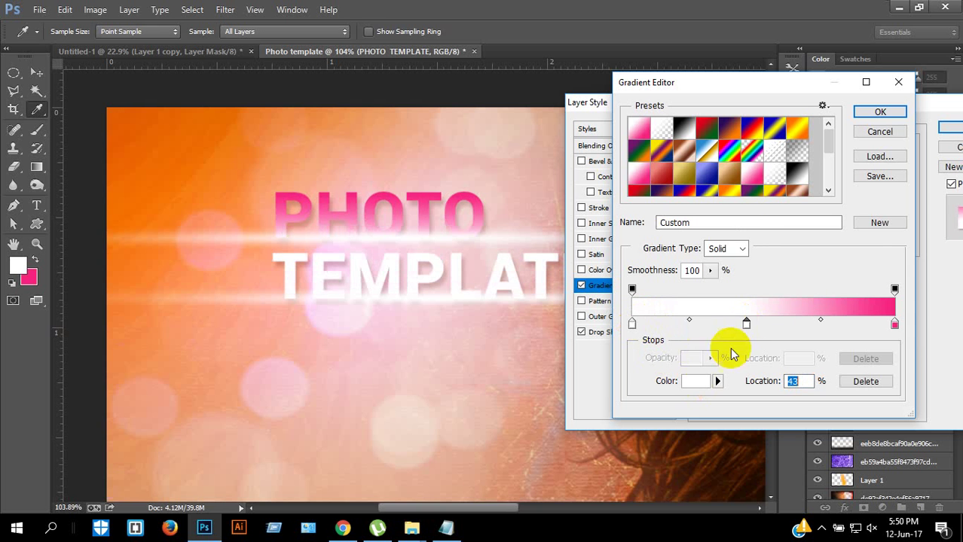
{"action": "left_click", "coordinate": [701, 388]}
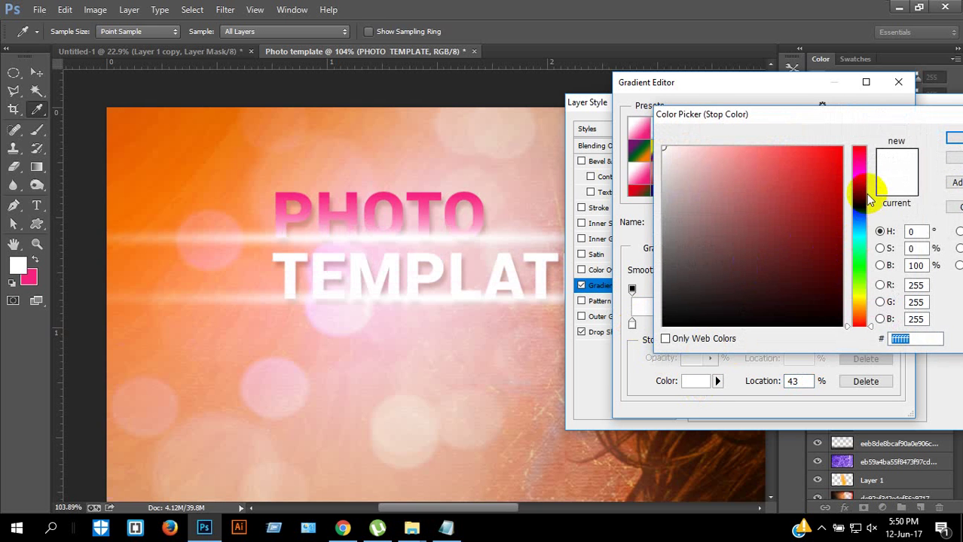
{"action": "left_click", "coordinate": [863, 168]}
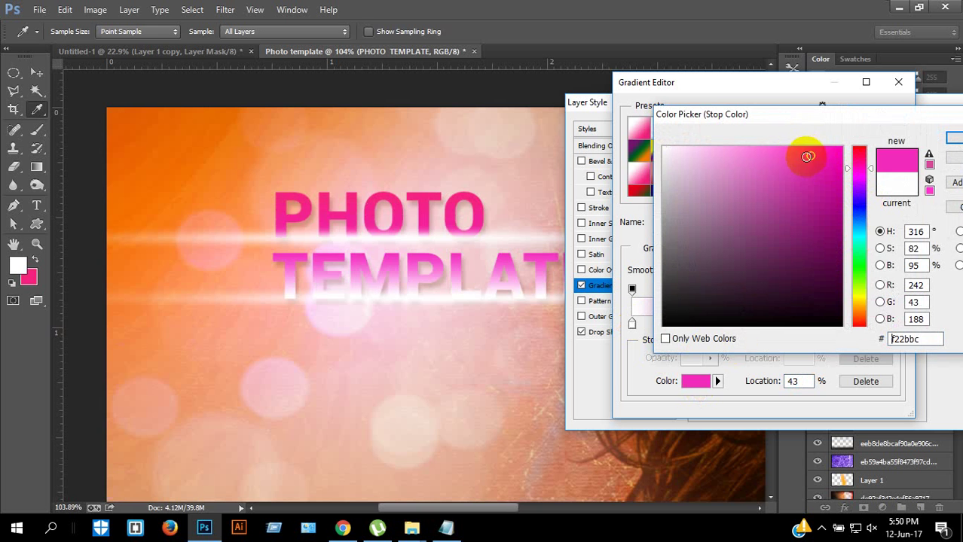
{"action": "left_click", "coordinate": [757, 146]}
{"action": "left_click", "coordinate": [786, 147]}
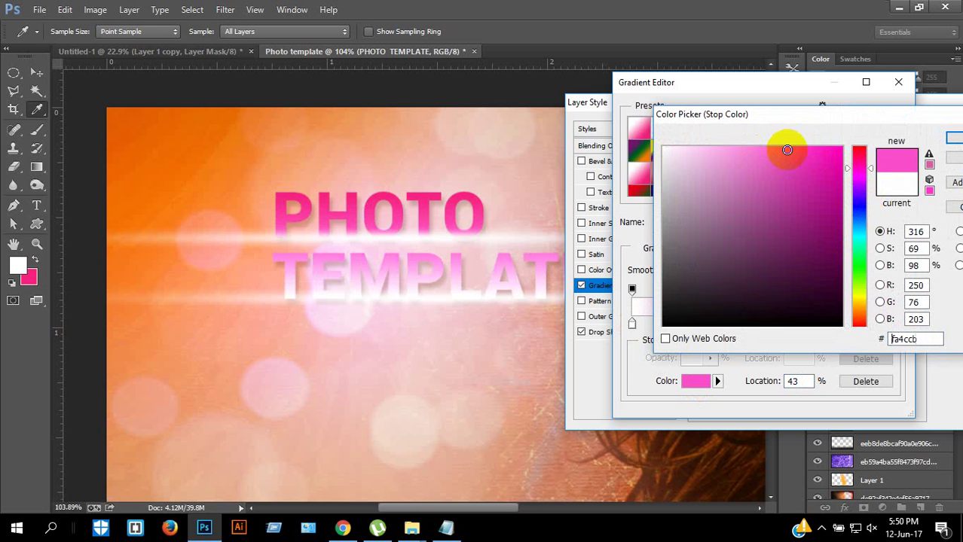
{"action": "left_click", "coordinate": [773, 149]}
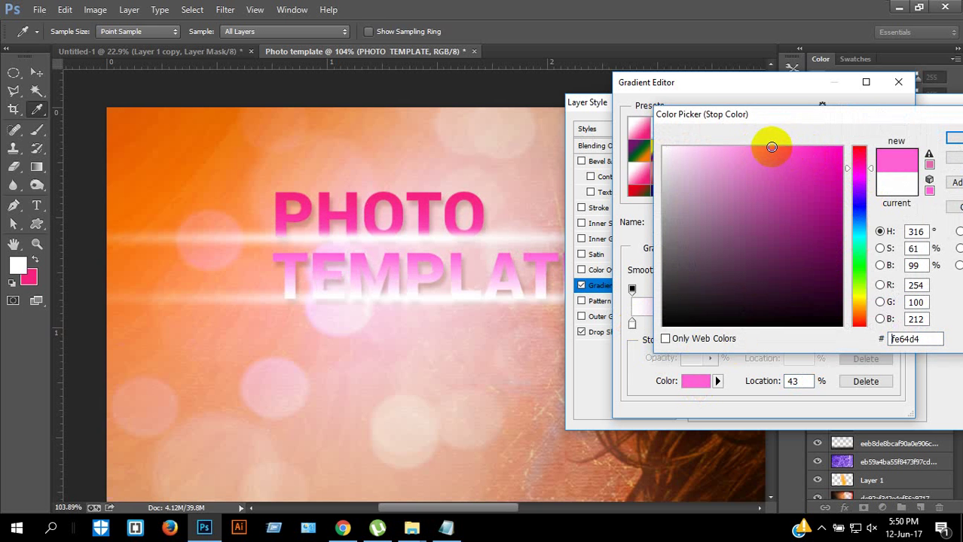
{"action": "left_click", "coordinate": [953, 140]}
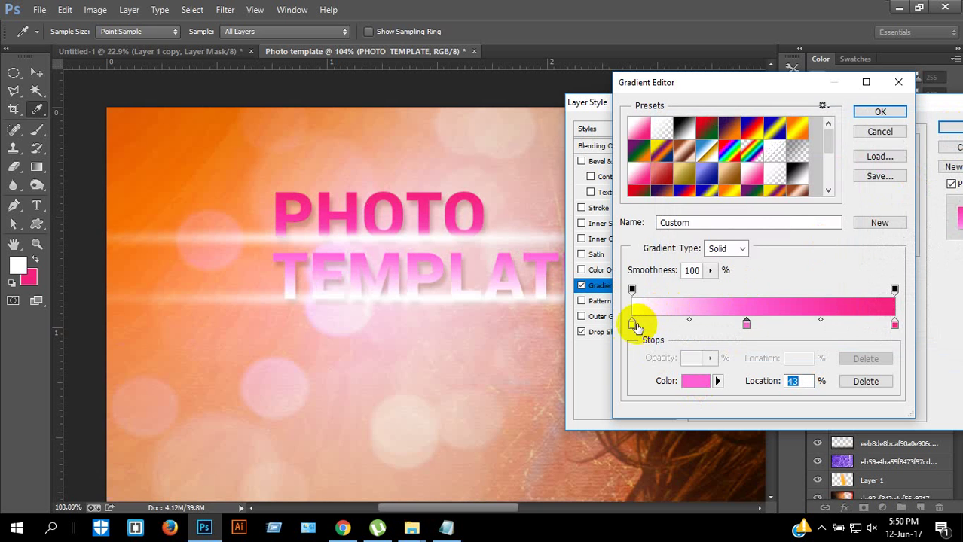
- Recolour the gradient's 0% stop to off-white #f5f3f3 and apply the Gradient Overlay to the title
{"action": "left_click", "coordinate": [632, 324]}
{"action": "left_click", "coordinate": [694, 381]}
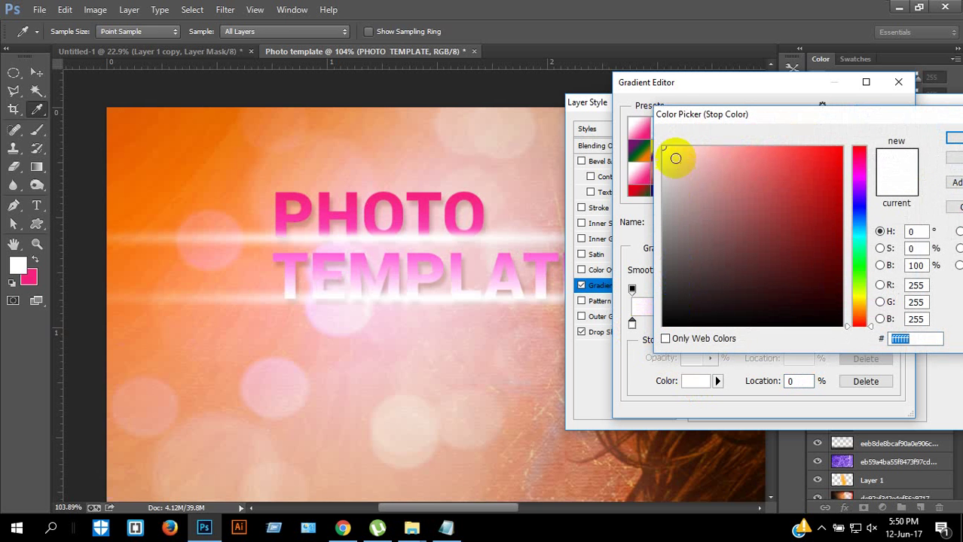
{"action": "left_click", "coordinate": [661, 169]}
{"action": "left_click", "coordinate": [660, 160]}
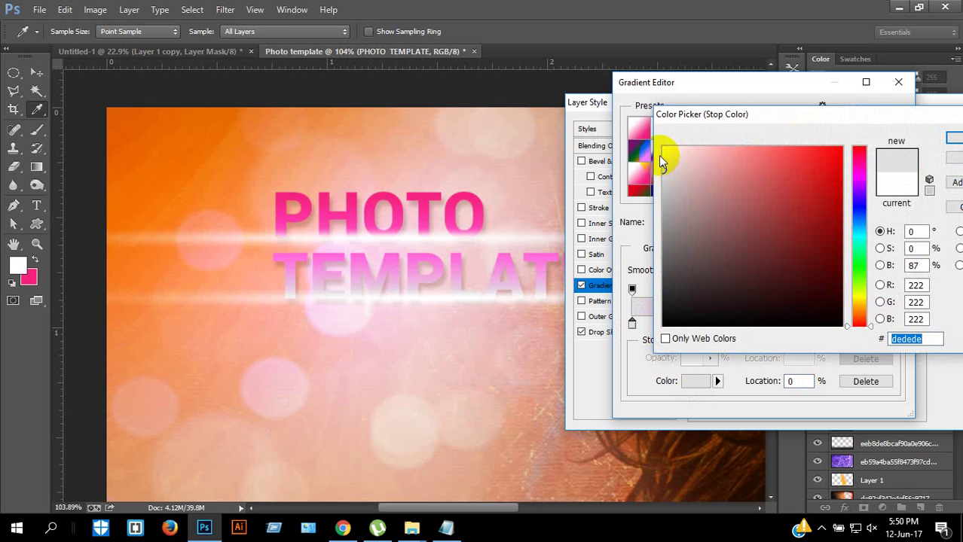
{"action": "left_click", "coordinate": [664, 154]}
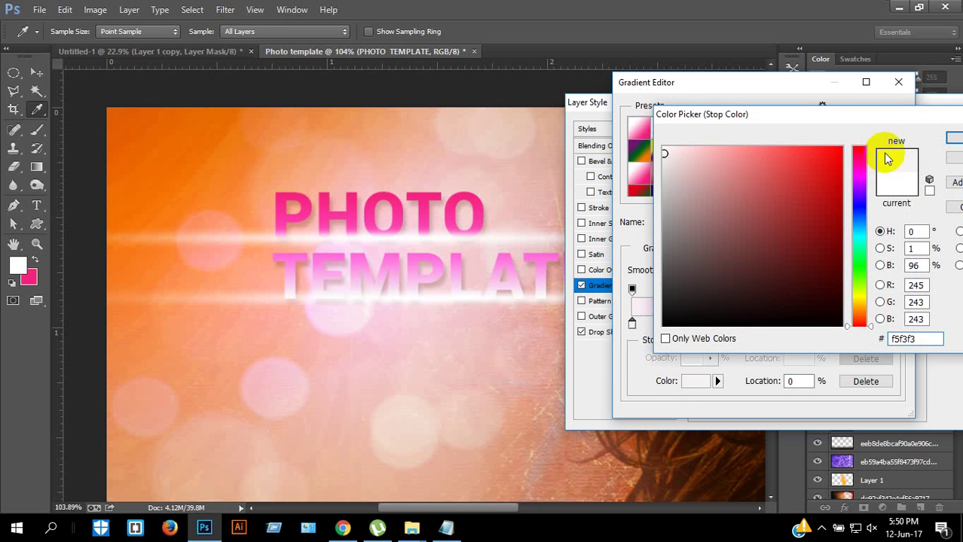
{"action": "left_click", "coordinate": [953, 137]}
{"action": "left_click", "coordinate": [874, 110]}
{"action": "left_click_drag", "start_coordinate": [835, 109], "coordinate": [673, 131]}
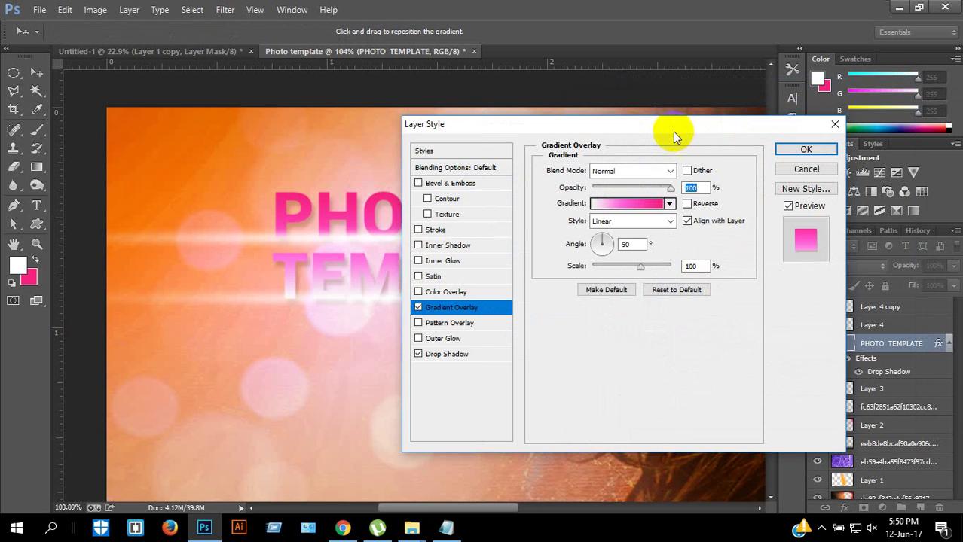
{"action": "left_click", "coordinate": [806, 149]}
- Examine the whole composition and the detail around the portrait's eyes without the transform box in the way
{"action": "left_click", "coordinate": [12, 73]}
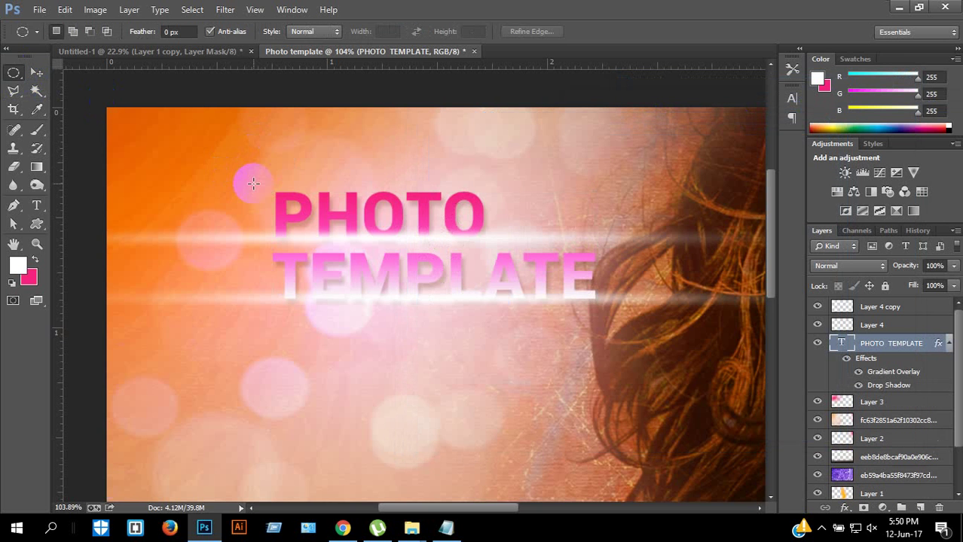
{"action": "key", "text": "ctrl+0"}
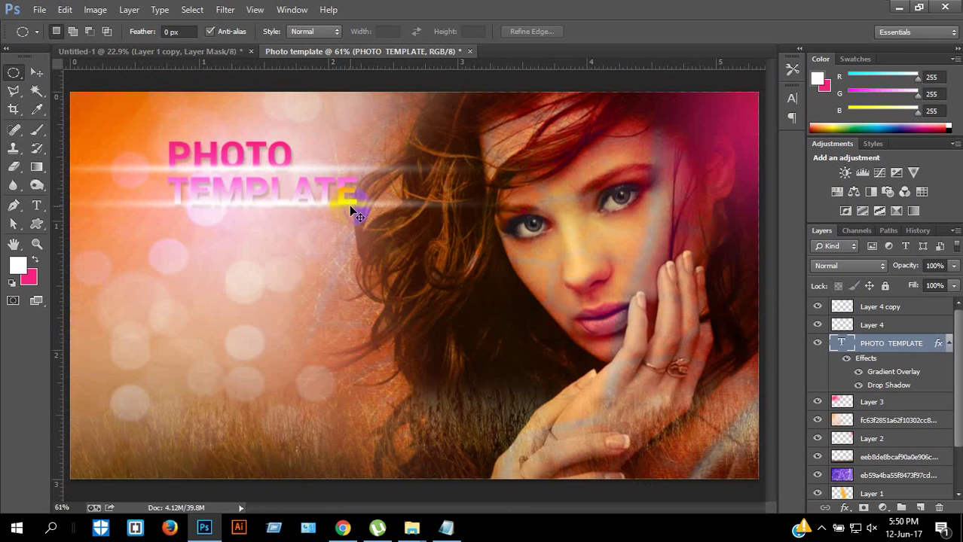
{"action": "key", "text": "ctrl+minus"}
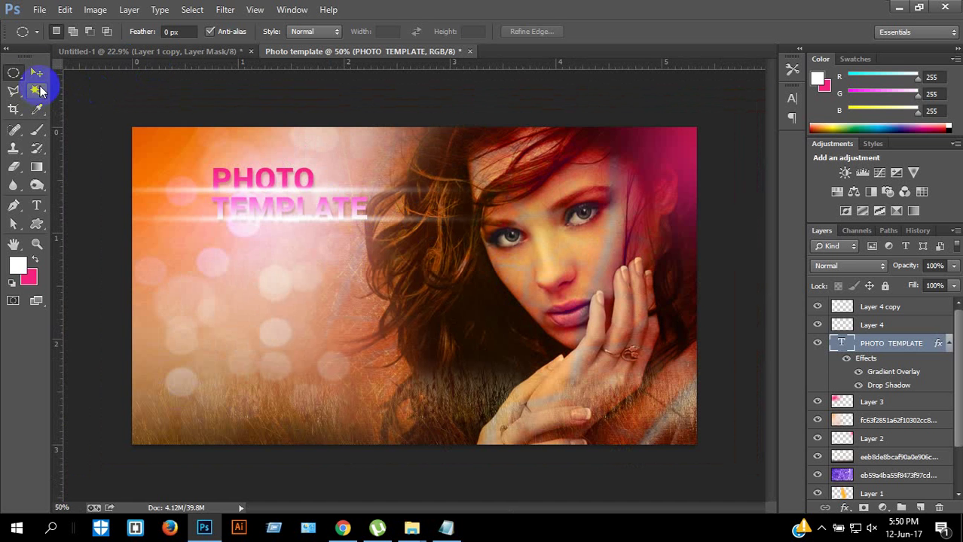
{"action": "left_click", "coordinate": [36, 73]}
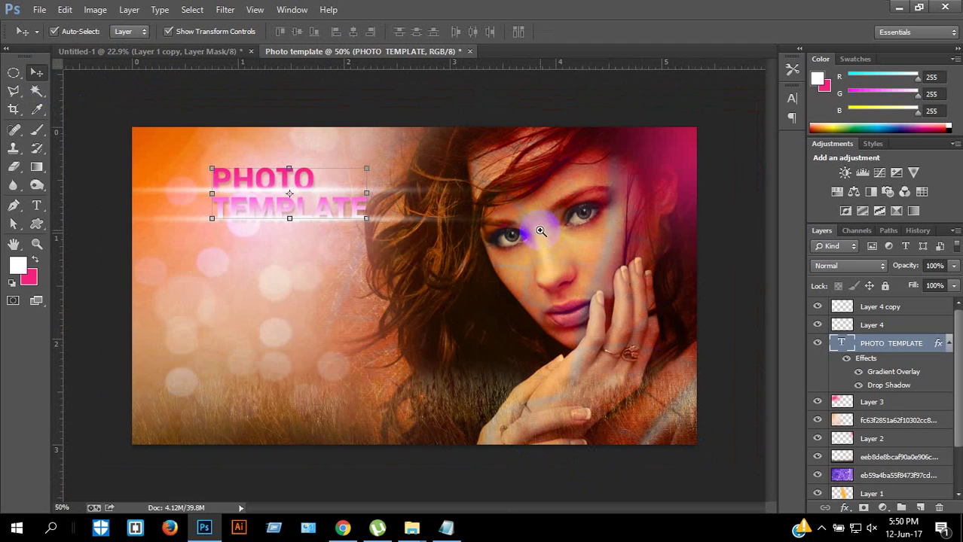
{"action": "left_click_drag", "start_coordinate": [541, 232], "coordinate": [534, 283]}
{"action": "left_click_drag", "start_coordinate": [553, 247], "coordinate": [580, 303]}
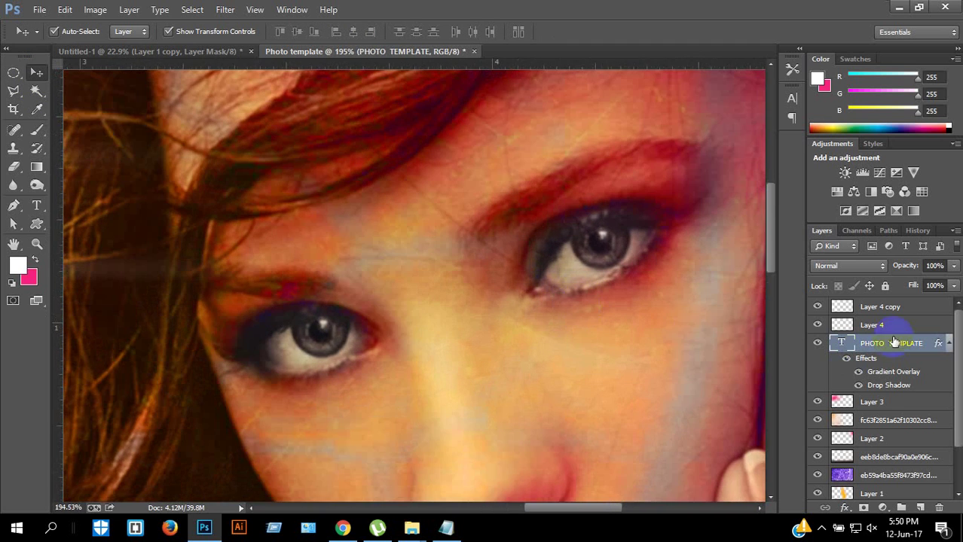
{"action": "key", "text": "ctrl+0"}
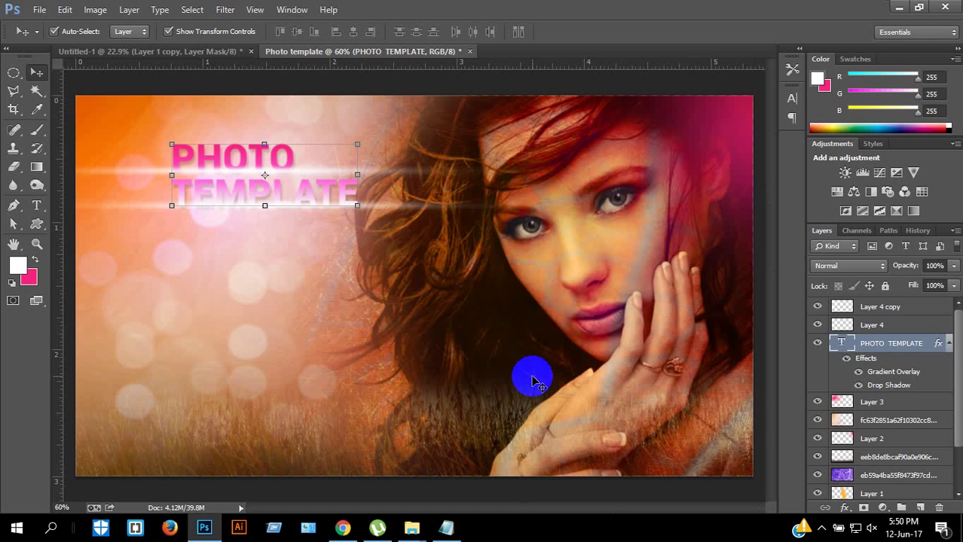
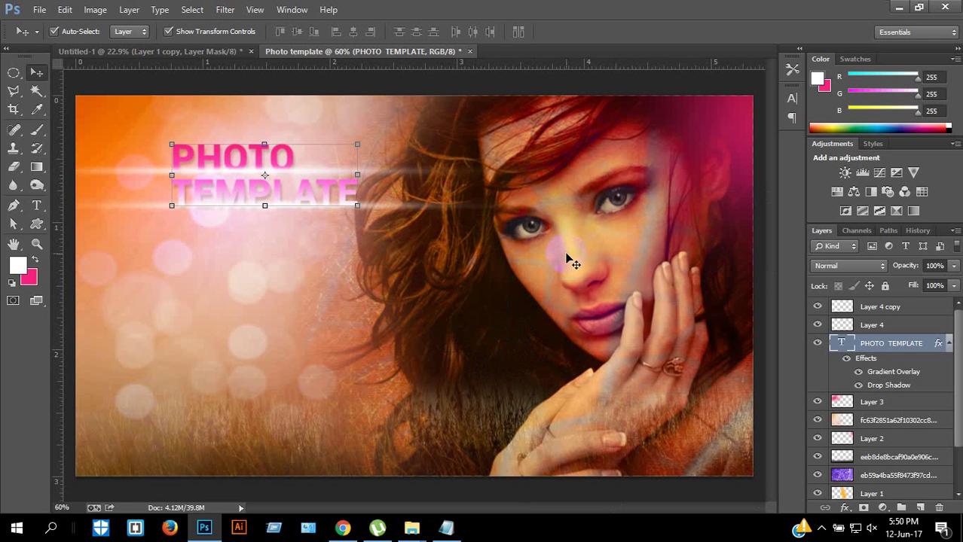
{"action": "key", "text": "ctrl+minus"}
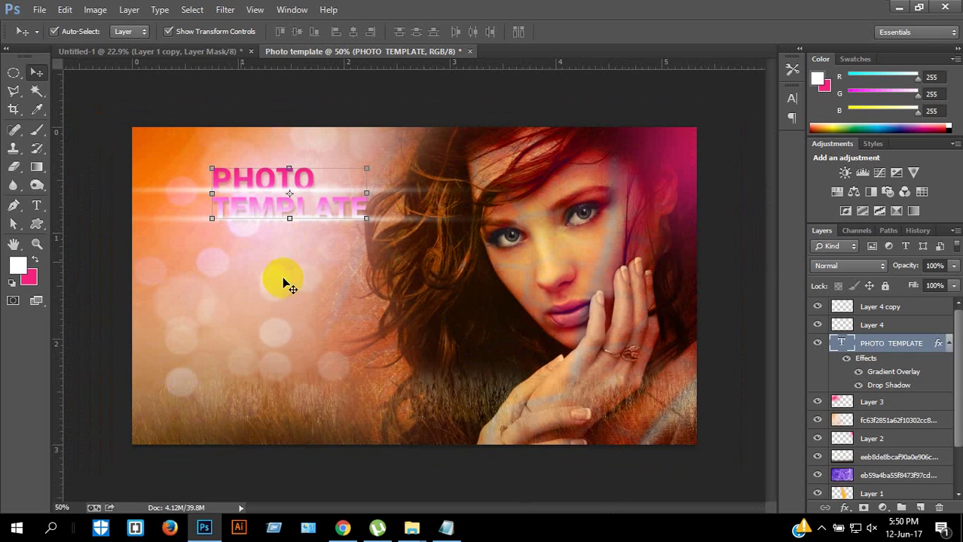
{"action": "left_click", "coordinate": [15, 72]}
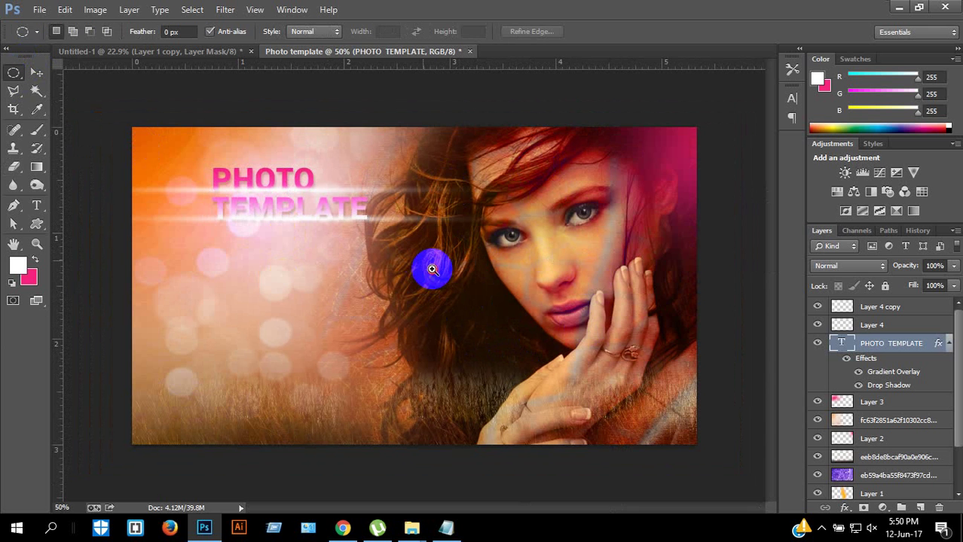
{"action": "scroll", "coordinate": [452, 281], "scroll_direction": "up", "scroll_amount": 2}
{"action": "scroll", "coordinate": [452, 280], "scroll_direction": "down", "scroll_amount": 2}
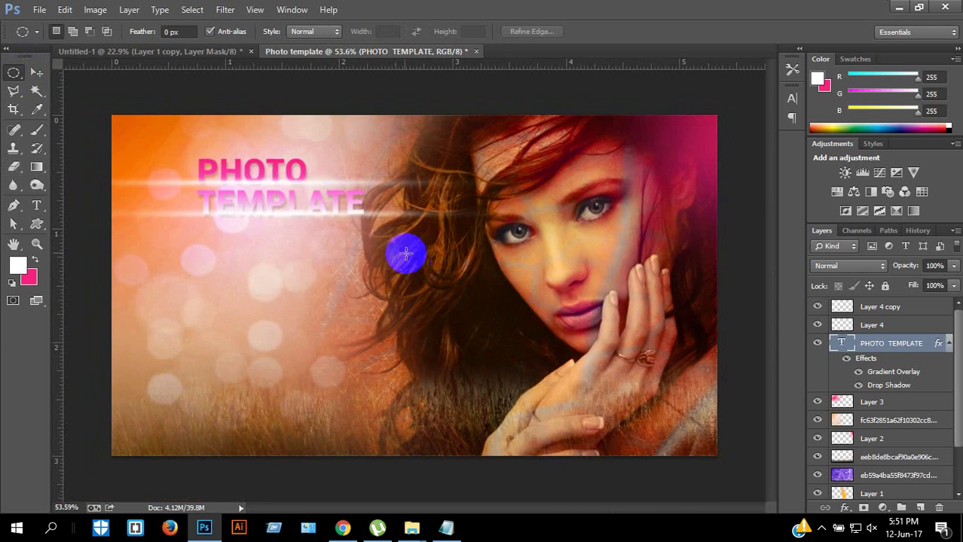
- Group the layers from Layer 4 copy down to Layer 1 and name the group Design
{"action": "left_click", "coordinate": [895, 308]}
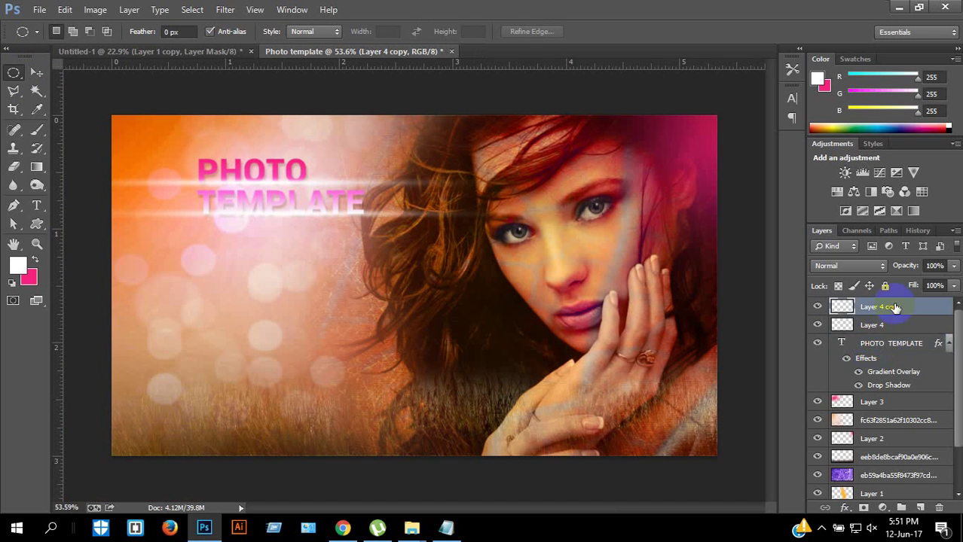
{"action": "scroll", "coordinate": [896, 380], "scroll_direction": "down", "scroll_amount": 3}
{"action": "left_click", "coordinate": [885, 461], "text": "shift"}
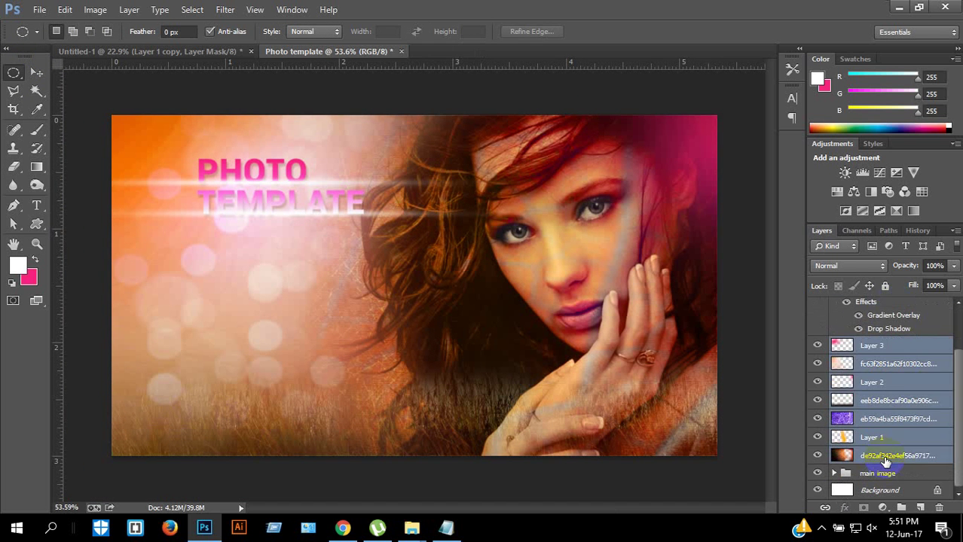
{"action": "left_click", "coordinate": [886, 458], "text": "ctrl"}
{"action": "key", "text": "ctrl+g"}
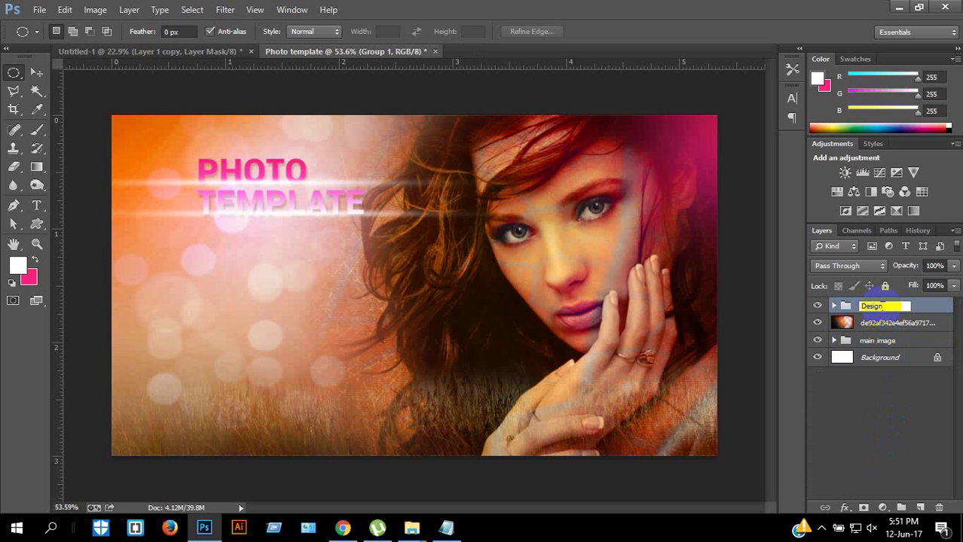
{"action": "key", "text": "ctrl+minus"}
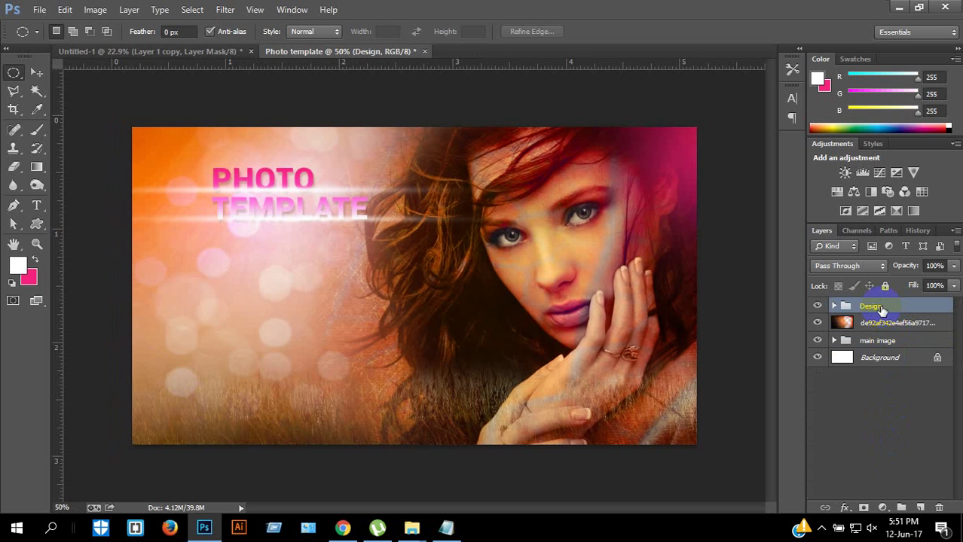
- Move the Overlay-blended texture layer that sits above the main image group into the Design group
{"action": "left_click", "coordinate": [818, 307]}
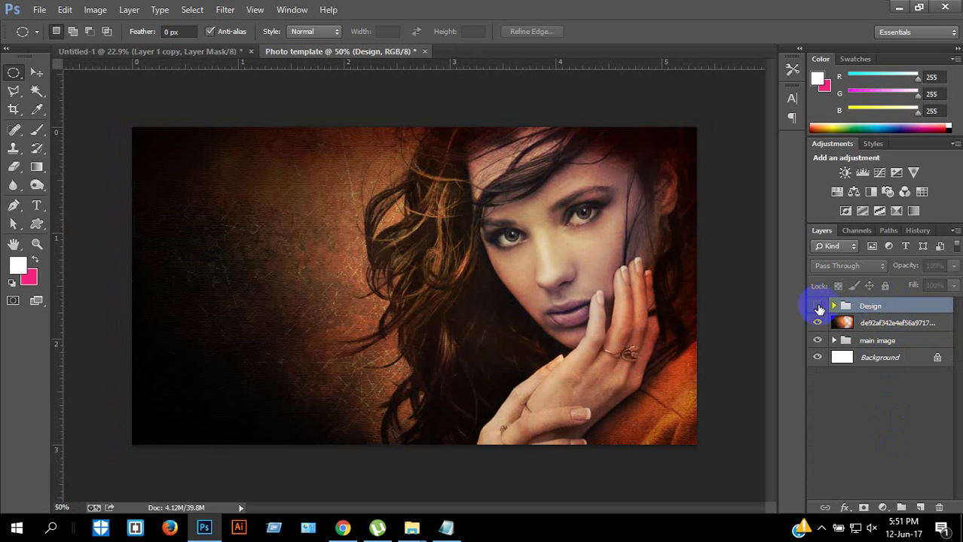
{"action": "left_click", "coordinate": [819, 306]}
{"action": "left_click", "coordinate": [863, 325]}
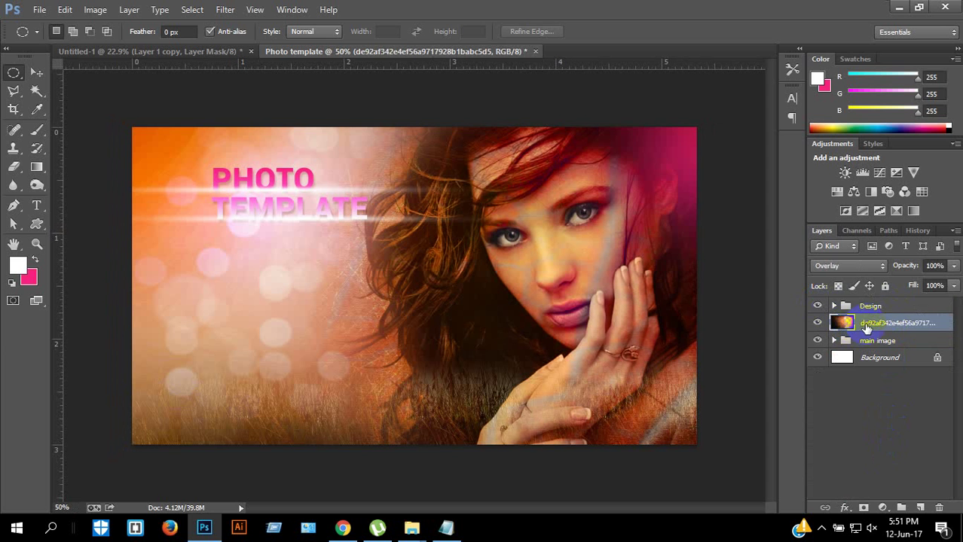
{"action": "left_click_drag", "start_coordinate": [868, 307], "coordinate": [868, 308]}
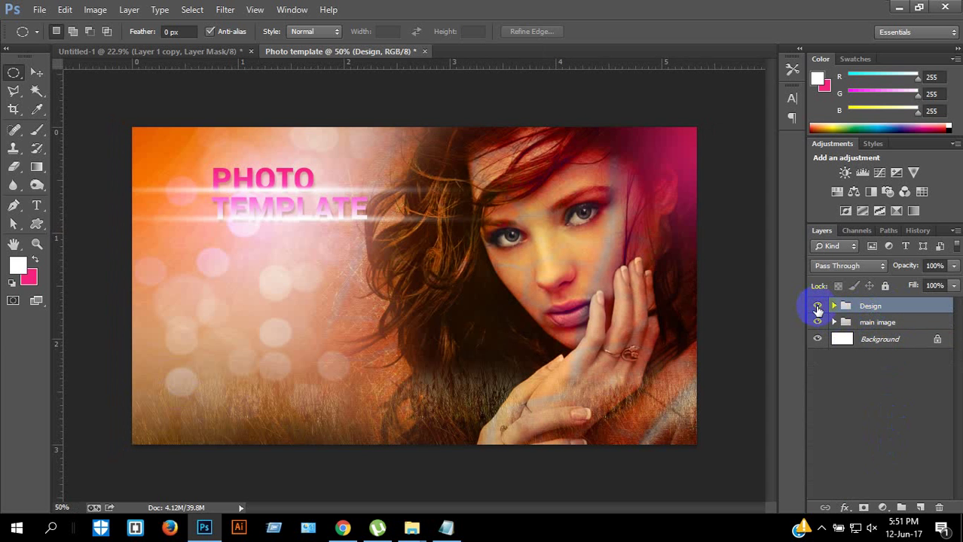
- Compare the portrait with and without the Design group by hiding and showing the group
{"action": "left_click", "coordinate": [819, 307]}
{"action": "left_click", "coordinate": [818, 308]}
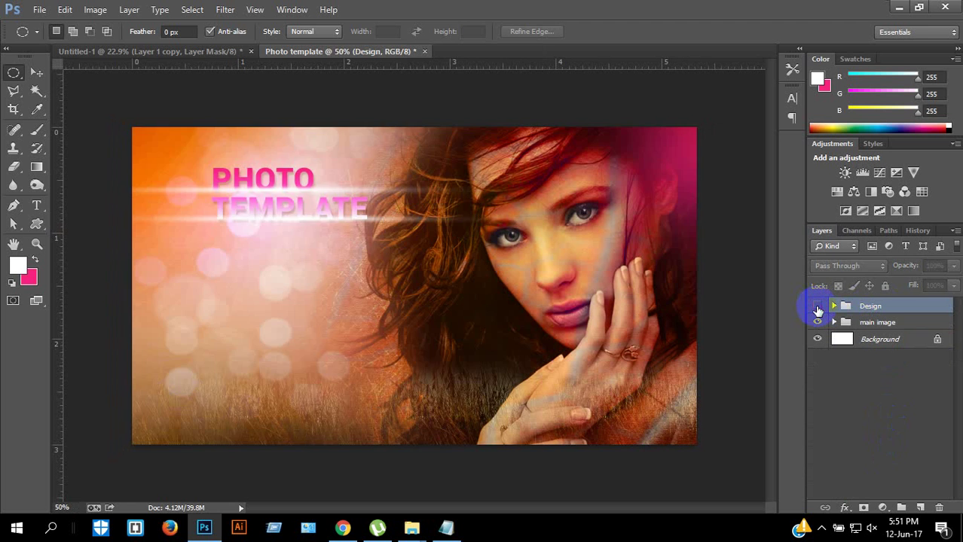
{"action": "left_click", "coordinate": [819, 307]}
{"action": "left_click", "coordinate": [819, 307]}
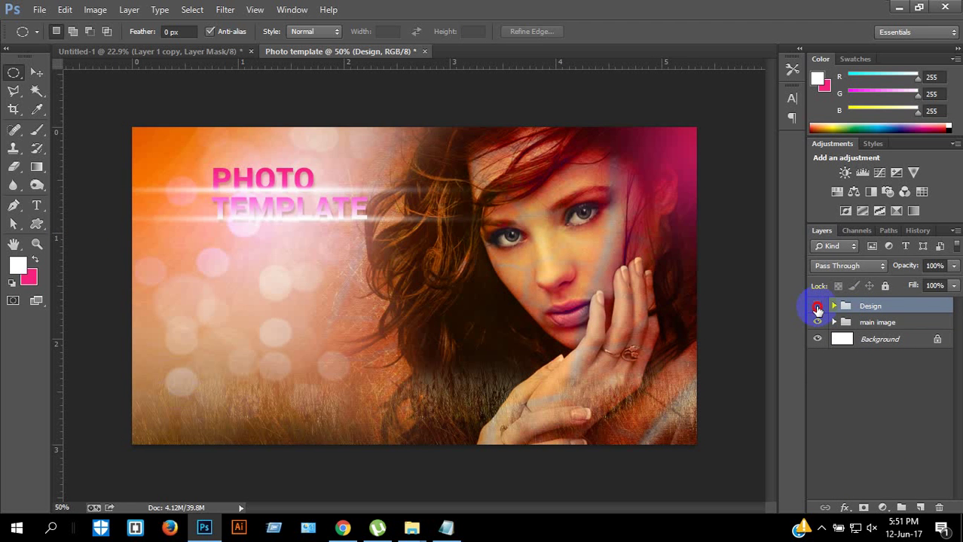
{"action": "left_click", "coordinate": [818, 308]}
{"action": "left_click", "coordinate": [818, 308]}
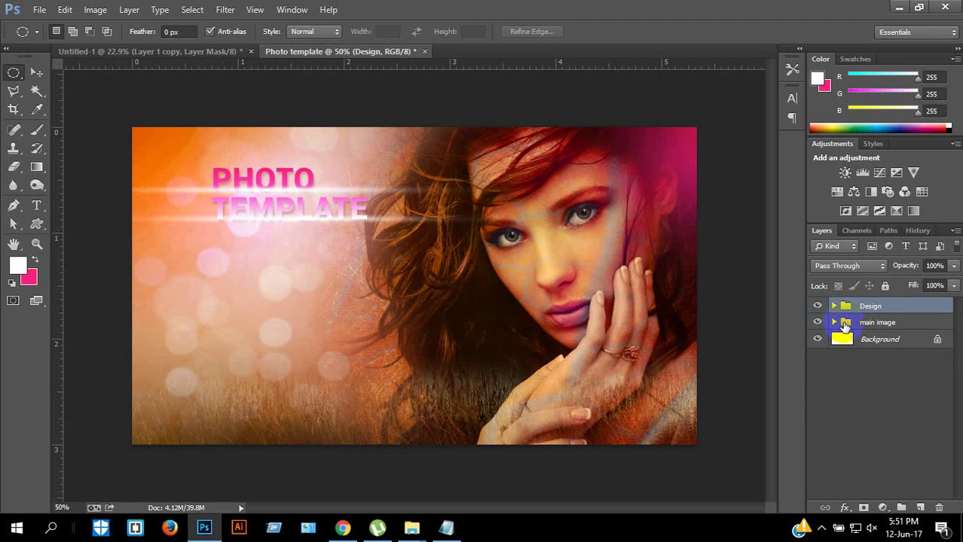
- Expand the main image group and hide its face-wallpaper-12 layer
{"action": "left_click", "coordinate": [845, 326]}
{"action": "left_click", "coordinate": [834, 322]}
{"action": "left_click", "coordinate": [819, 340]}
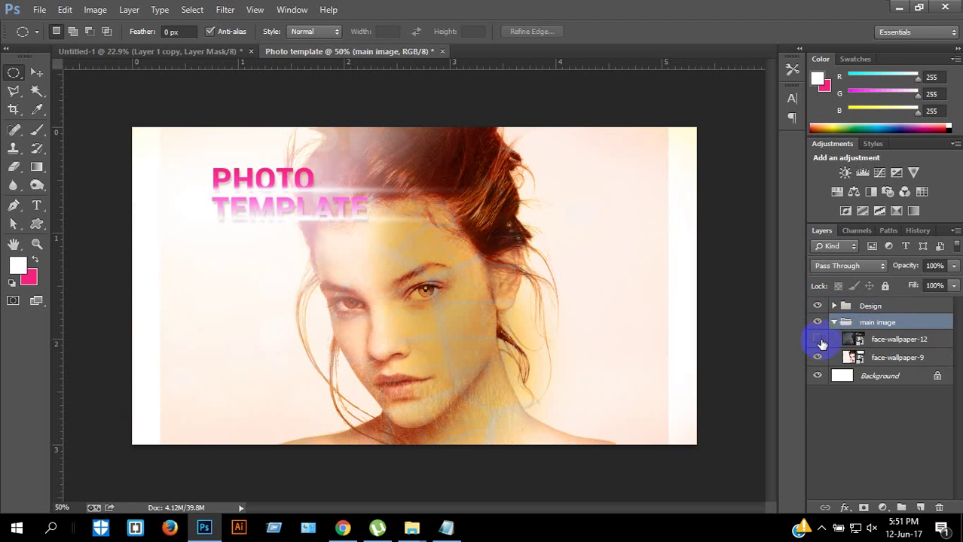
- Show the face-wallpaper-12 layer in the main image group again and open its smart object contents for editing
{"action": "left_click", "coordinate": [819, 341]}
{"action": "left_click", "coordinate": [859, 340]}
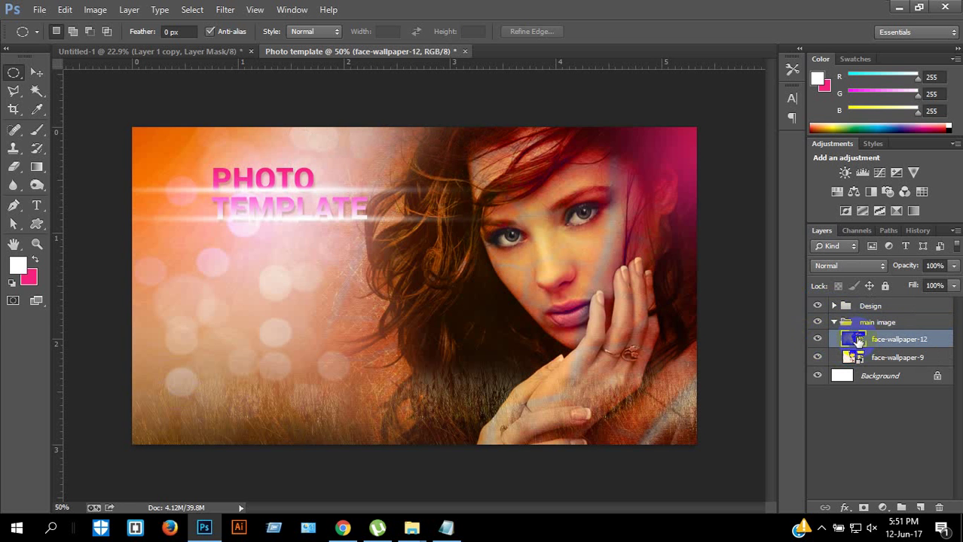
{"action": "double_click", "coordinate": [855, 340]}
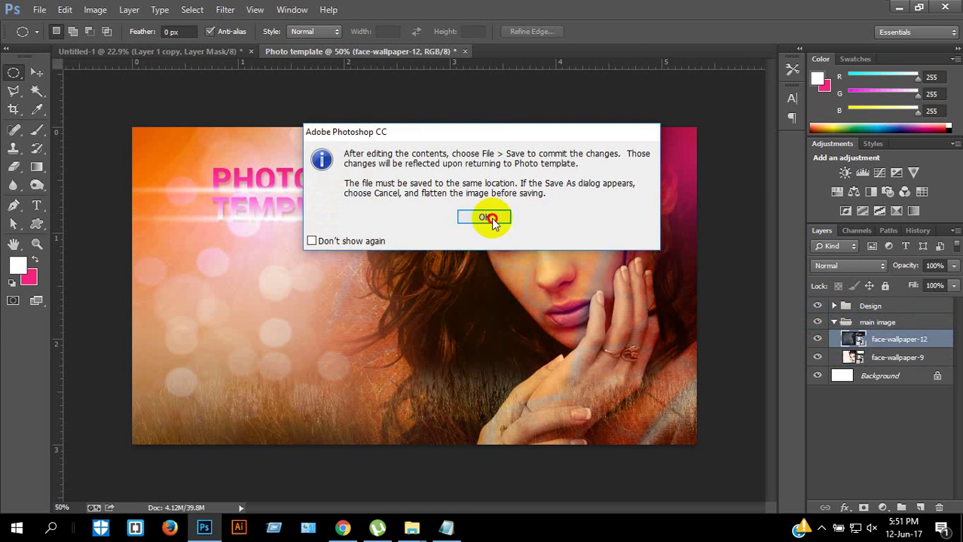
{"action": "left_click", "coordinate": [487, 212]}
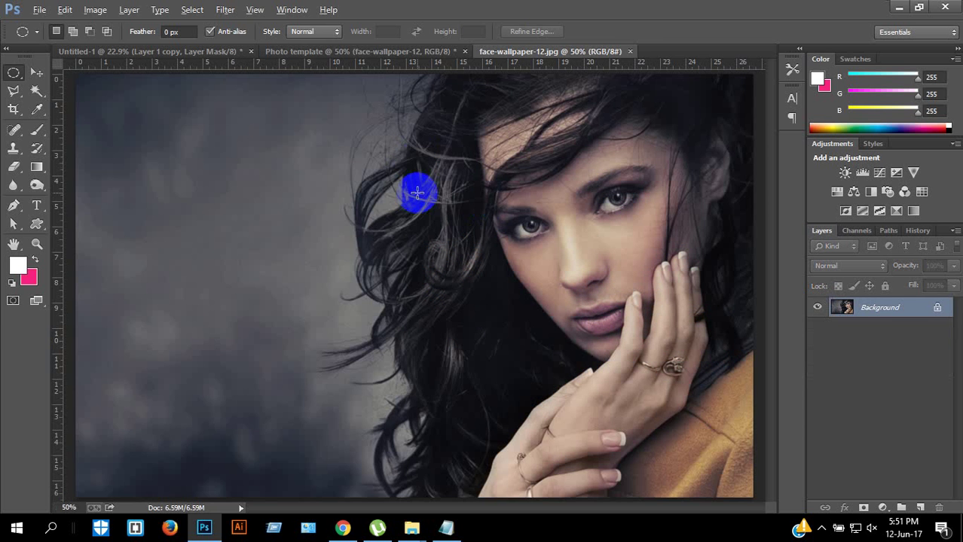
- Place face-wallpaper-32.jpg from the Batch - 6 Class 34 folder over the portrait, stretched to 50.64% width, and commit the placement
{"action": "key", "text": "alt+f"}
{"action": "key", "text": "l"}
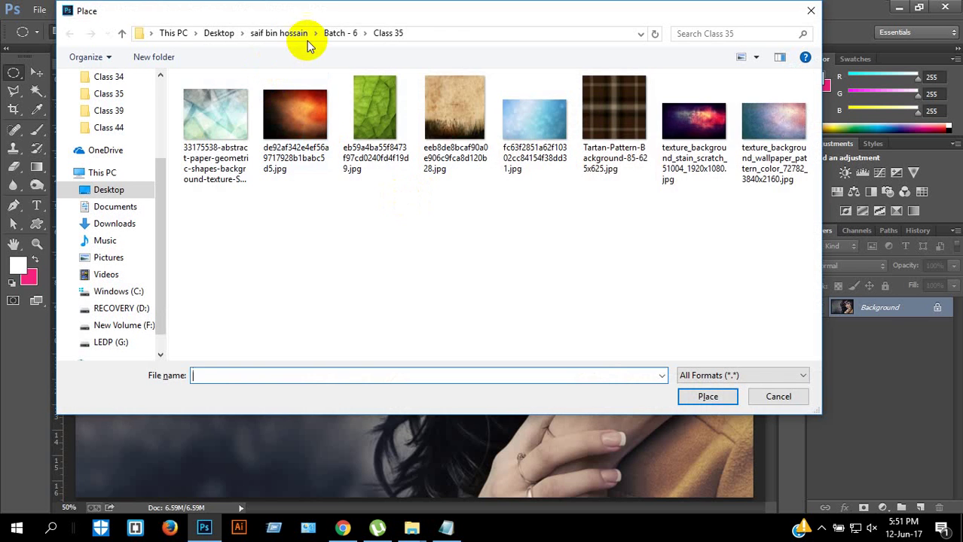
{"action": "left_click", "coordinate": [340, 34]}
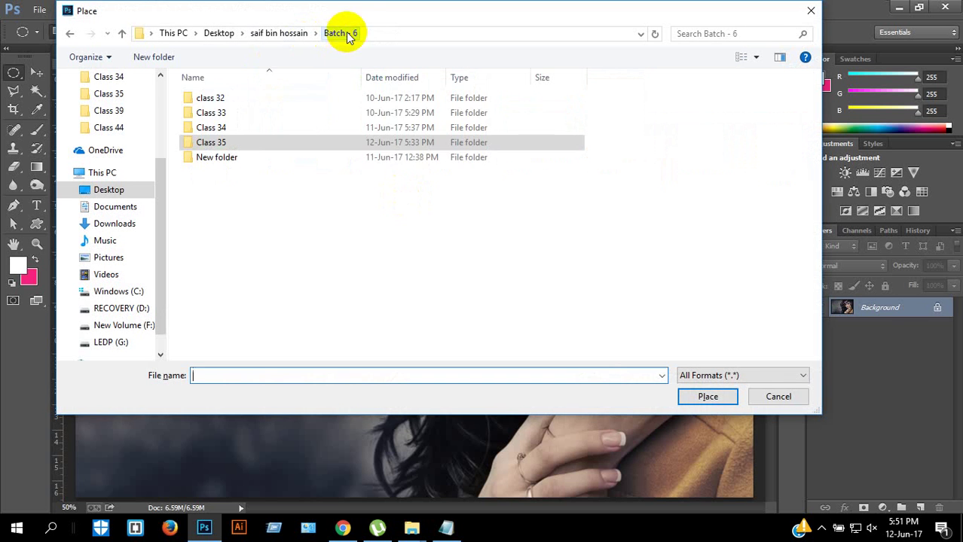
{"action": "double_click", "coordinate": [211, 127]}
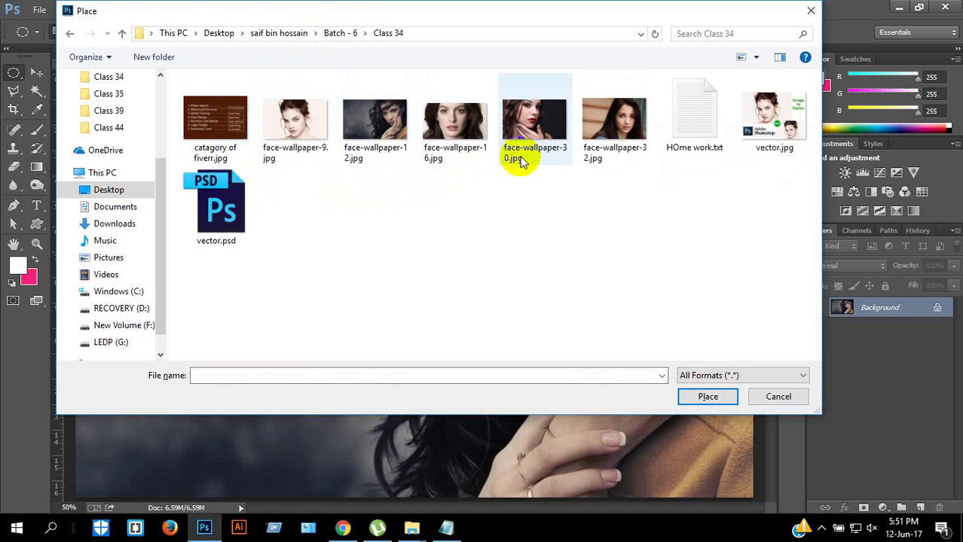
{"action": "left_click", "coordinate": [548, 141]}
{"action": "left_click", "coordinate": [613, 131]}
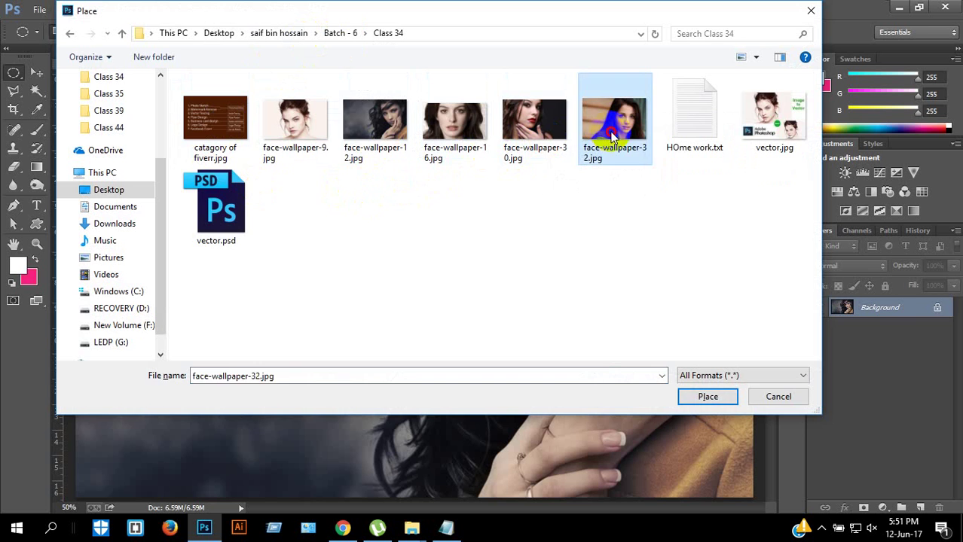
{"action": "double_click", "coordinate": [612, 132]}
{"action": "key", "text": "ctrl+minus"}
{"action": "key", "text": "ctrl+minus"}
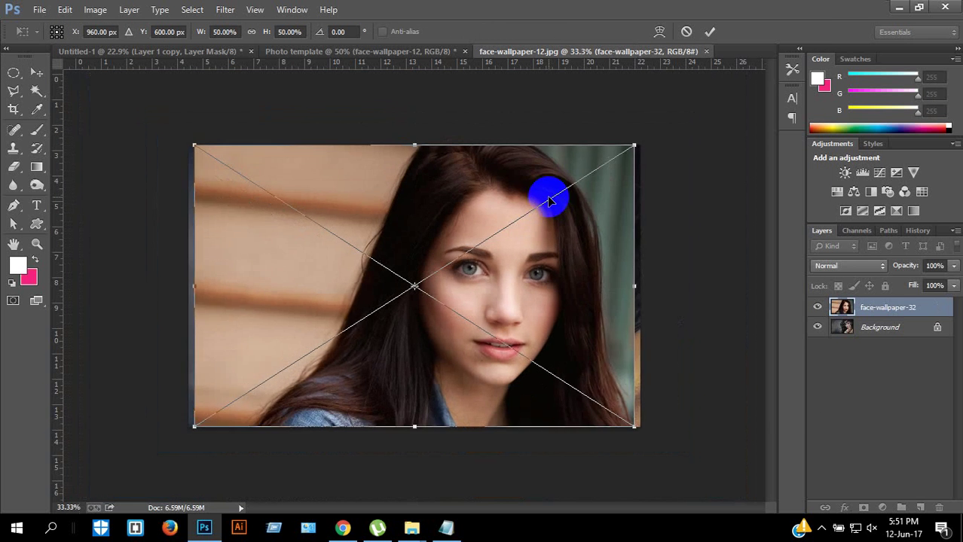
{"action": "left_click_drag", "start_coordinate": [577, 392], "coordinate": [584, 391]}
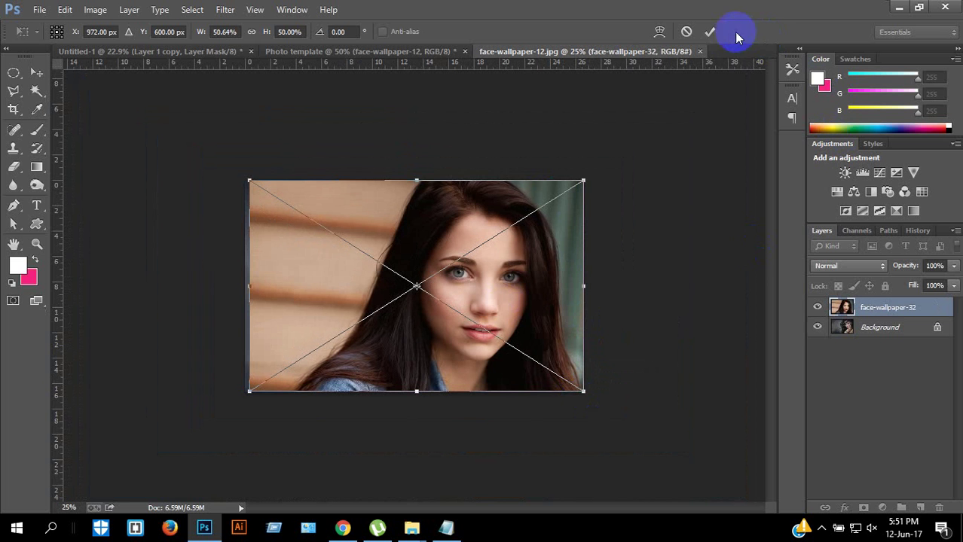
{"action": "left_click", "coordinate": [710, 33]}
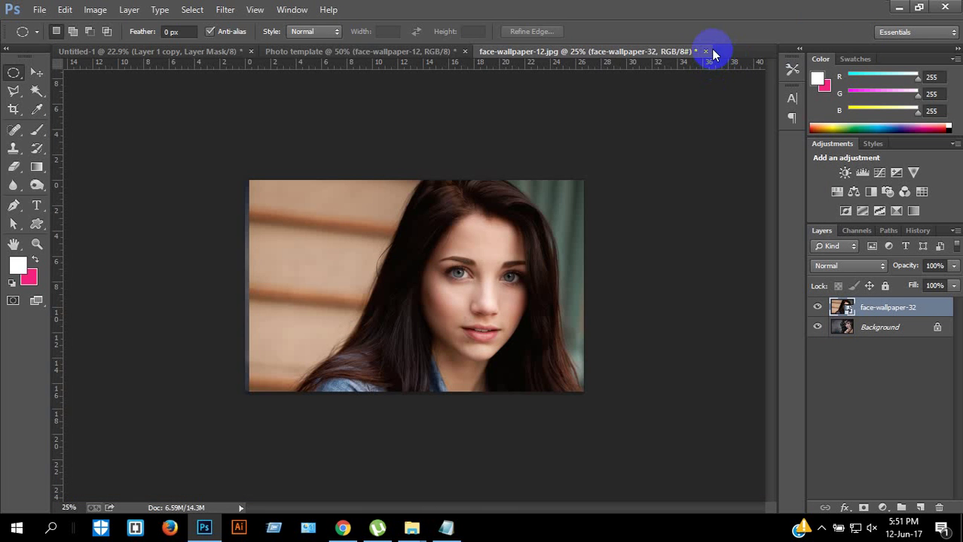
- Return to the Photo template document, convert the face-wallpaper-12 layer to a new smart object, and open its contents
{"action": "left_click", "coordinate": [407, 52]}
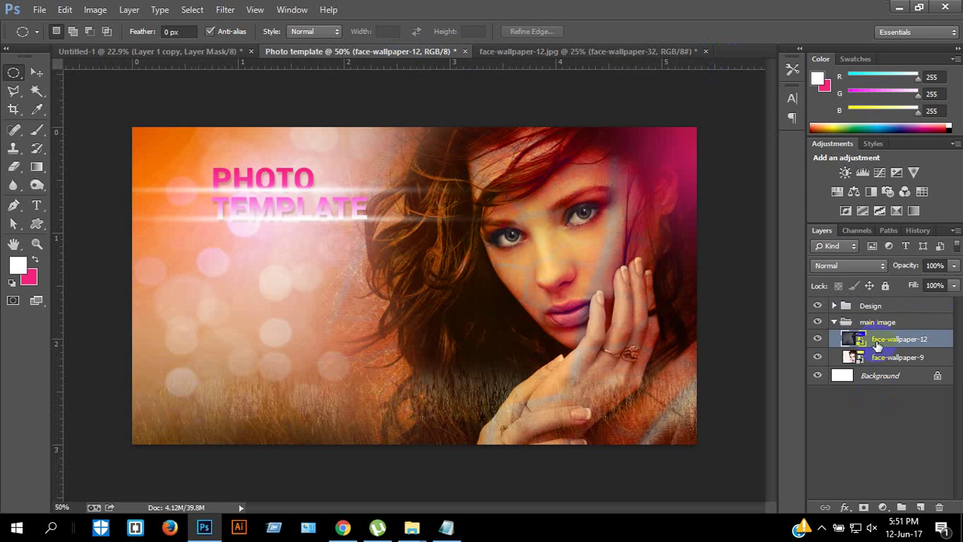
{"action": "right_click", "coordinate": [876, 343]}
{"action": "left_click", "coordinate": [753, 210]}
{"action": "right_click", "coordinate": [872, 334]}
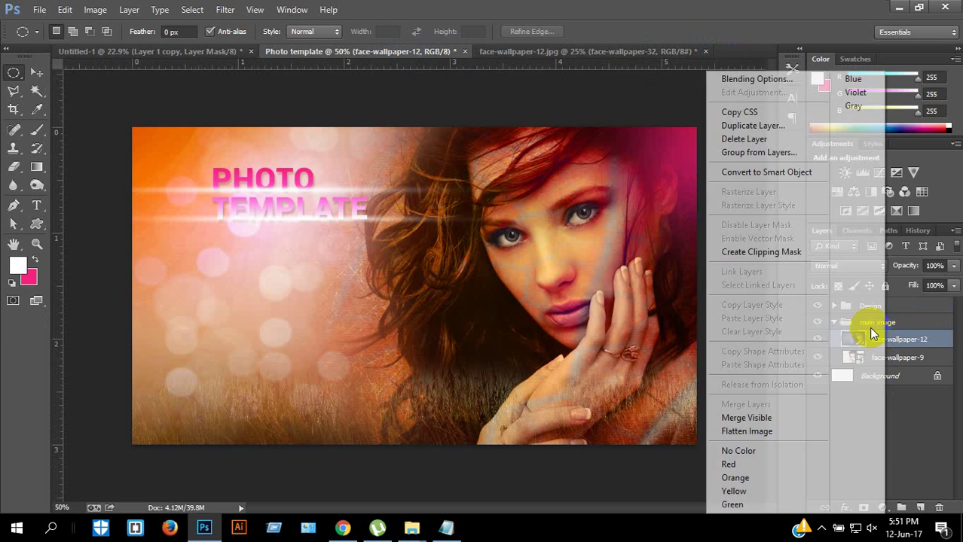
{"action": "left_click", "coordinate": [754, 173]}
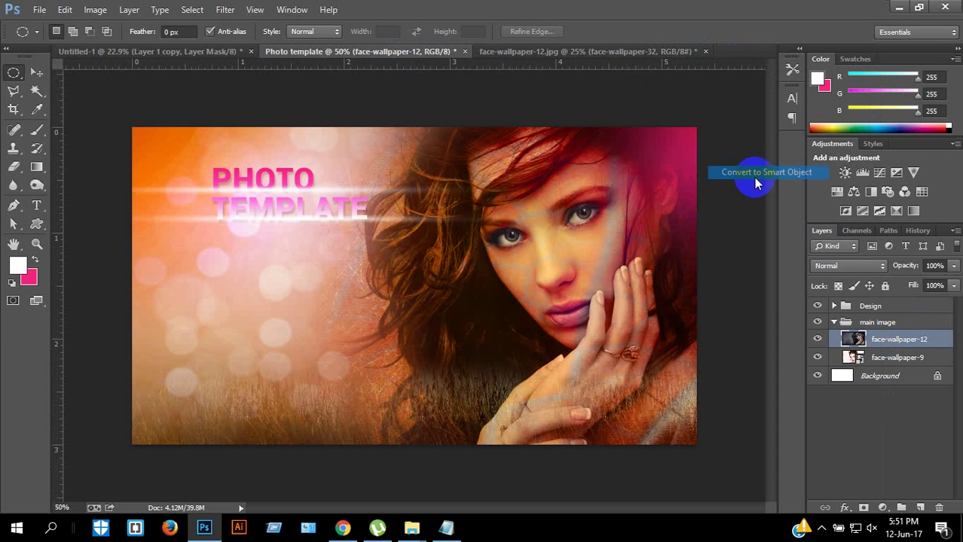
{"action": "double_click", "coordinate": [854, 339]}
{"action": "left_click", "coordinate": [490, 214]}
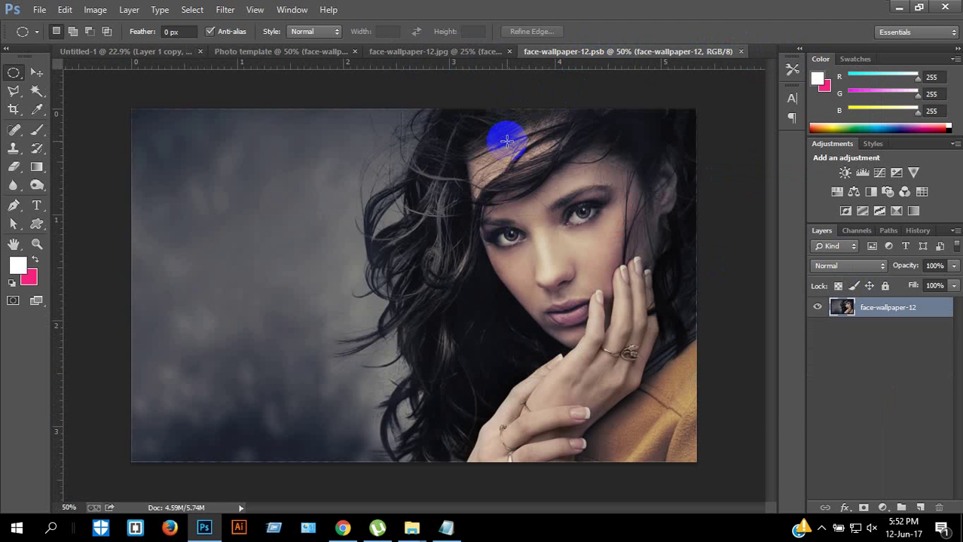
- Place face-wallpaper-30.jpg above the face-wallpaper-12 layer in the smart object contents, flipped horizontally
{"action": "key", "text": "alt+f"}
{"action": "key", "text": "l"}
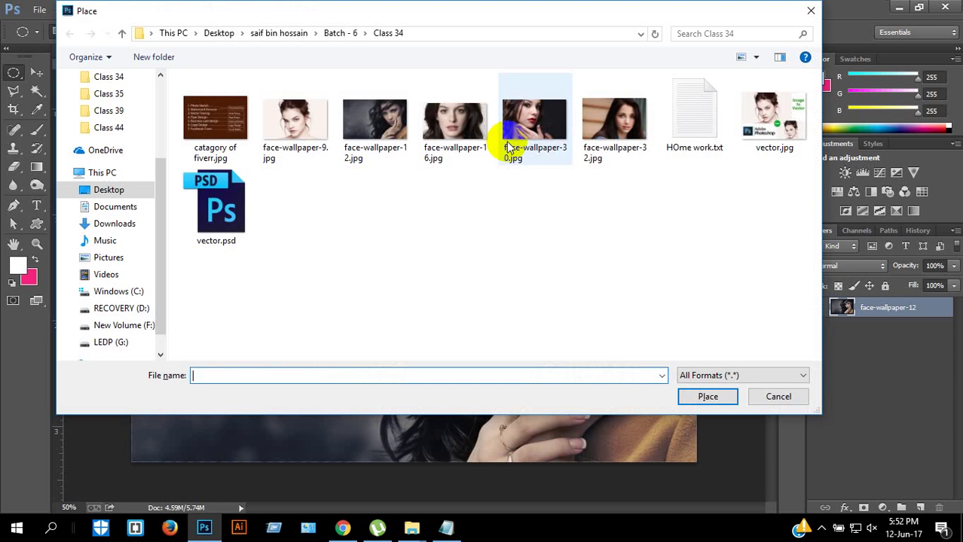
{"action": "double_click", "coordinate": [550, 132]}
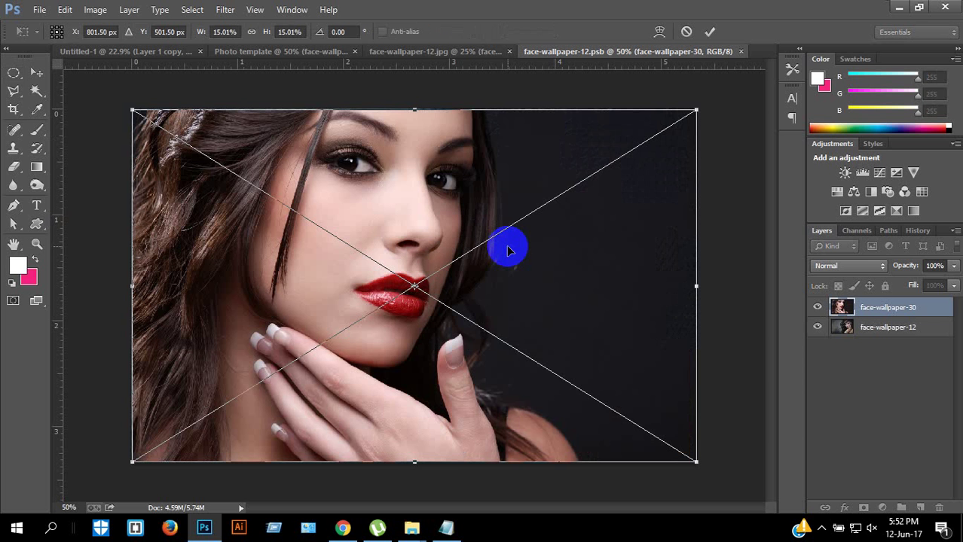
{"action": "right_click", "coordinate": [508, 251]}
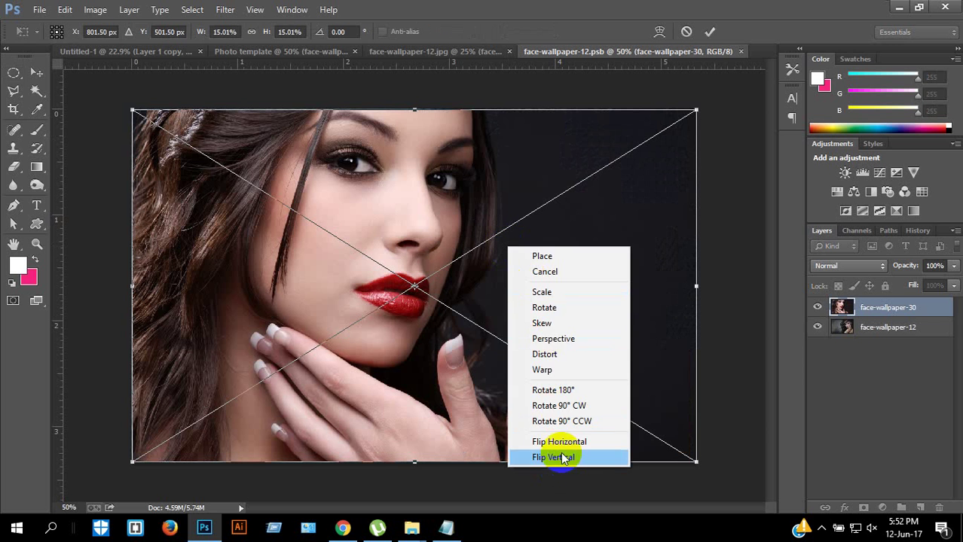
{"action": "left_click", "coordinate": [541, 436]}
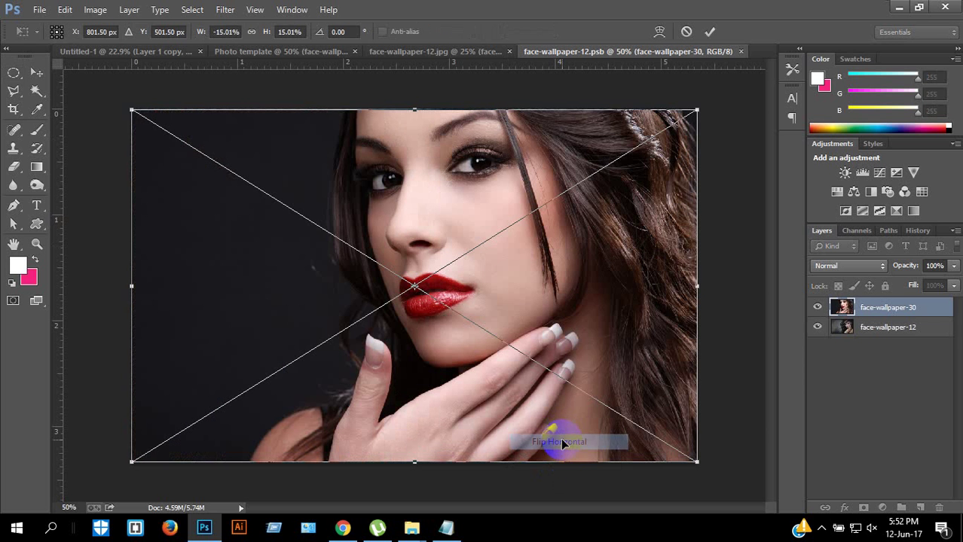
{"action": "left_click", "coordinate": [710, 32]}
- Save and close the smart object contents, and view the updated template enlarged without the surrounding interface panels
{"action": "key", "text": "ctrl+s"}
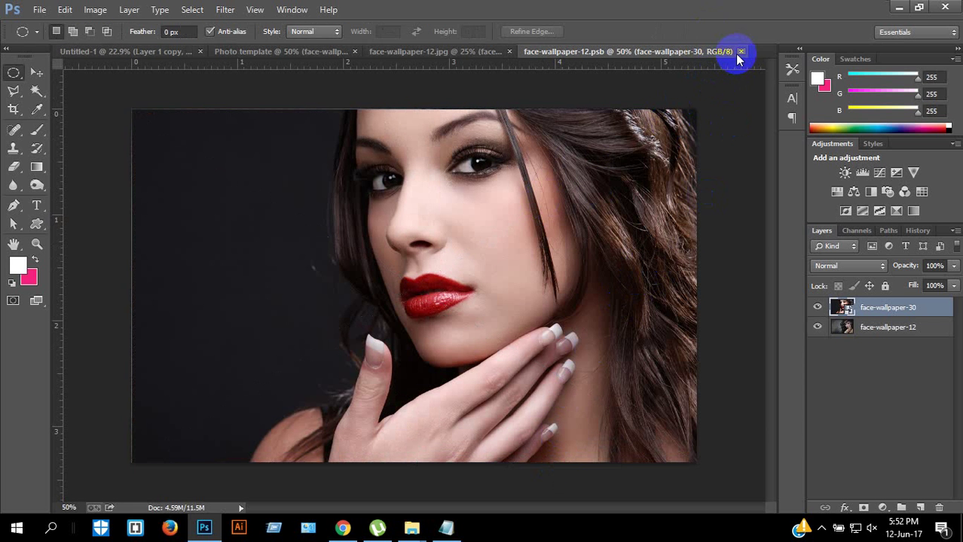
{"action": "left_click", "coordinate": [740, 51]}
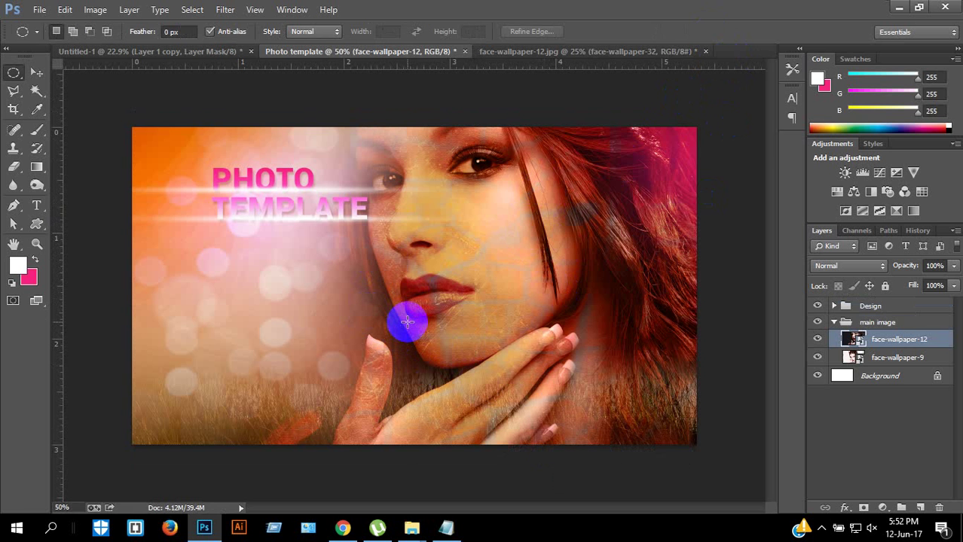
{"action": "key", "text": "Tab"}
{"action": "scroll", "coordinate": [406, 320], "scroll_direction": "up", "scroll_amount": 3}
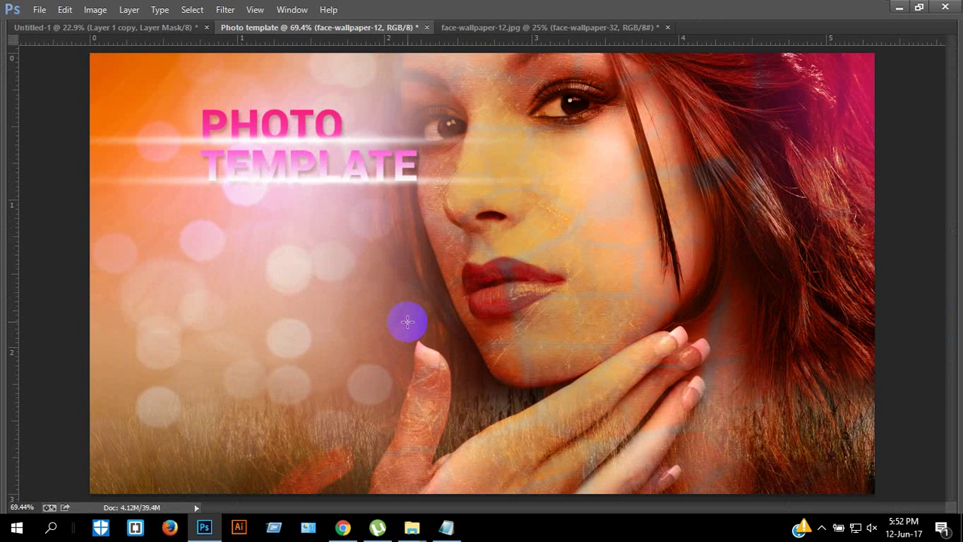